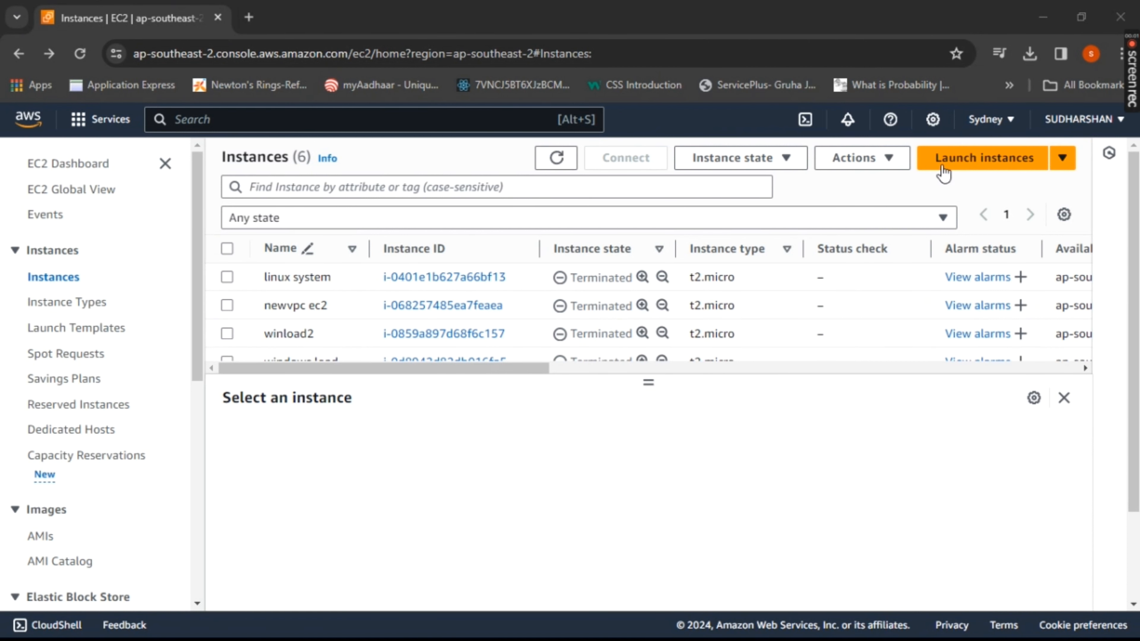
Start launching a new EC2 instance and name it "windows loadbalancer 1"
{"action": "left_click", "coordinate": [943, 173]}
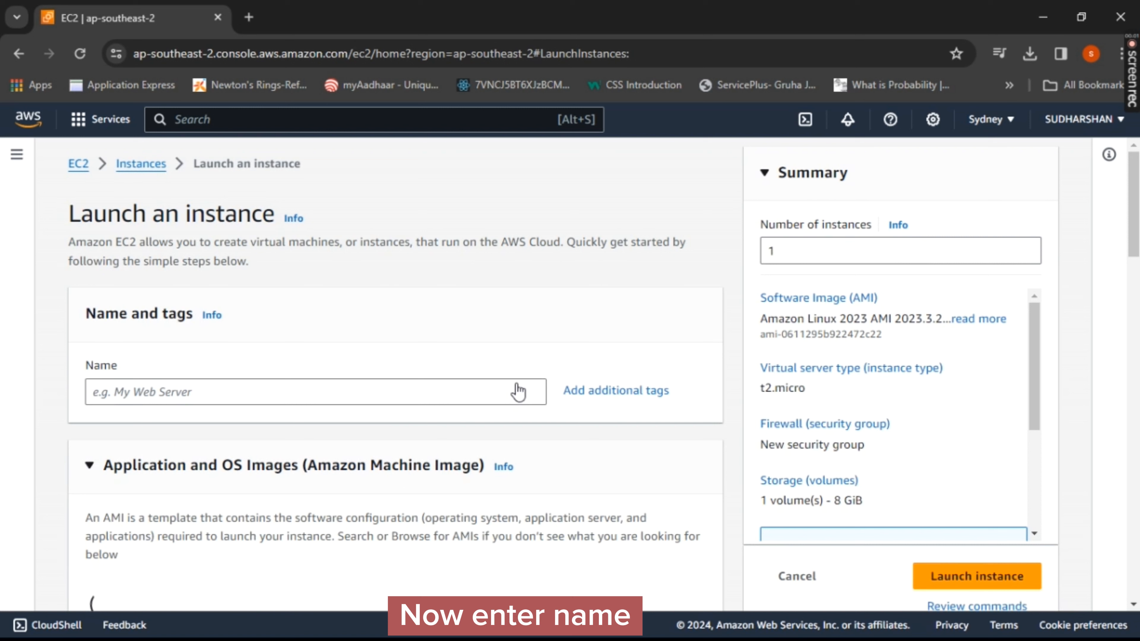
{"action": "scroll", "coordinate": [519, 392], "scroll_direction": "down", "scroll_amount": 2}
{"action": "left_click", "coordinate": [468, 306]}
{"action": "type", "text": "win"}
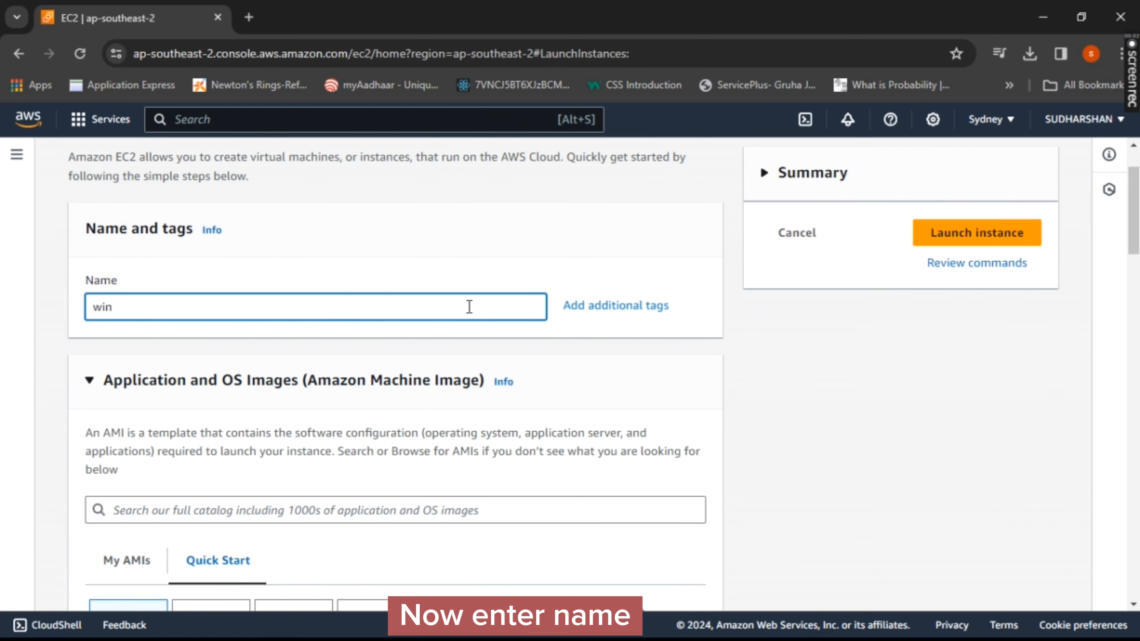
{"action": "type", "text": "dows loadbalancer"}
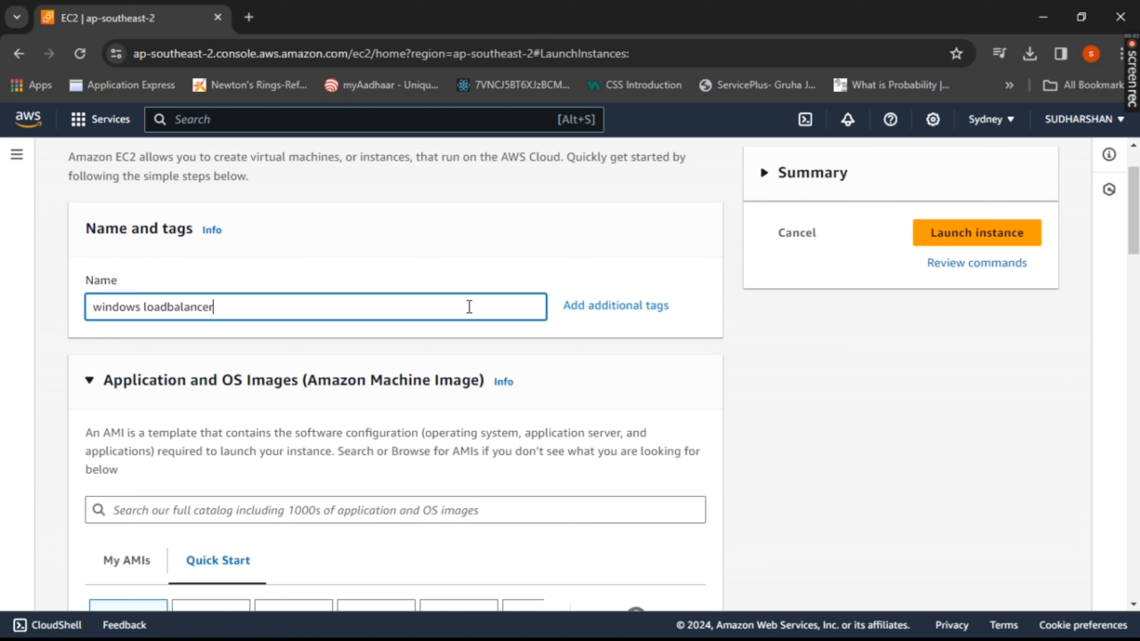
Search the AMI catalog for "windows server 2019 base" and select the 64-bit (x86) Microsoft Windows Server 2019 Base image
{"action": "scroll", "coordinate": [469, 307], "scroll_direction": "down", "scroll_amount": 5}
{"action": "left_click", "coordinate": [430, 255]}
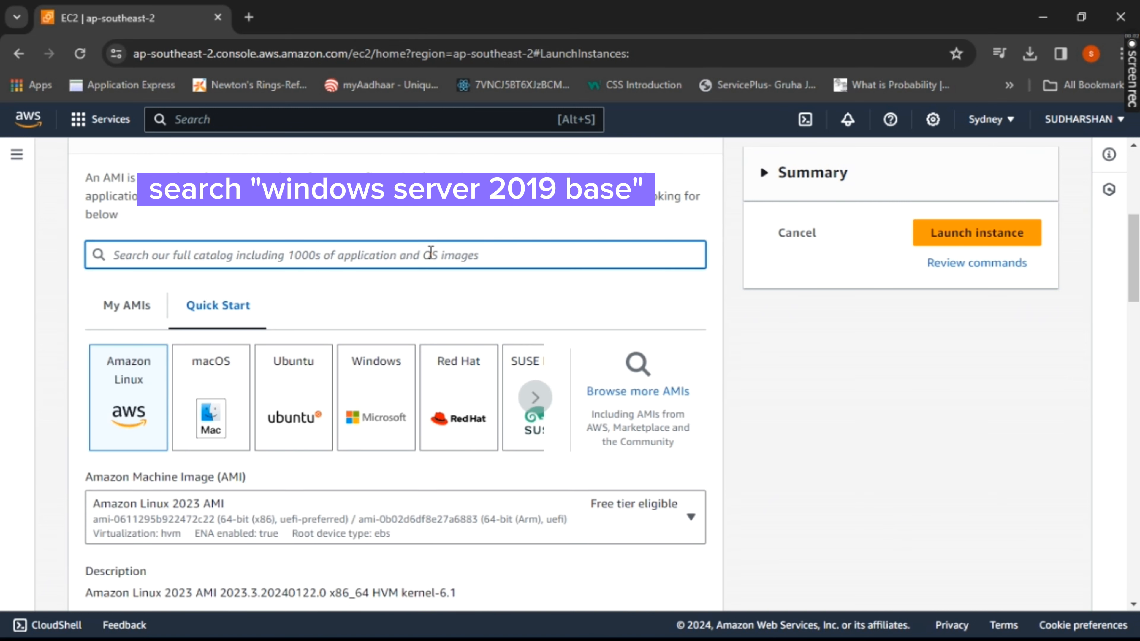
{"action": "type", "text": "windows "}
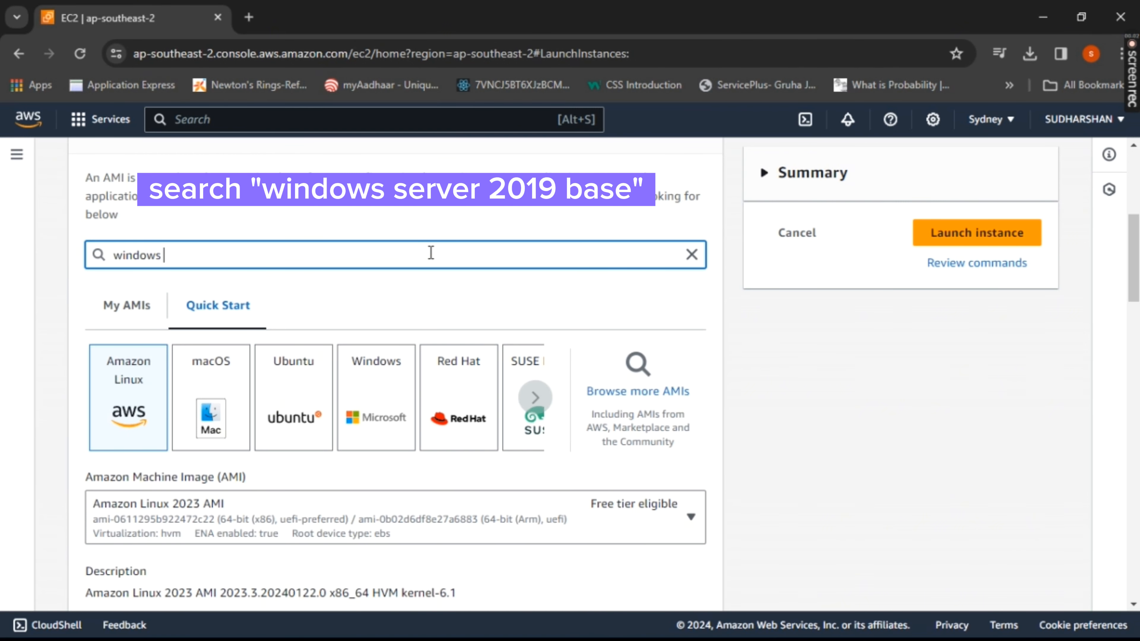
{"action": "type", "text": "server 2"}
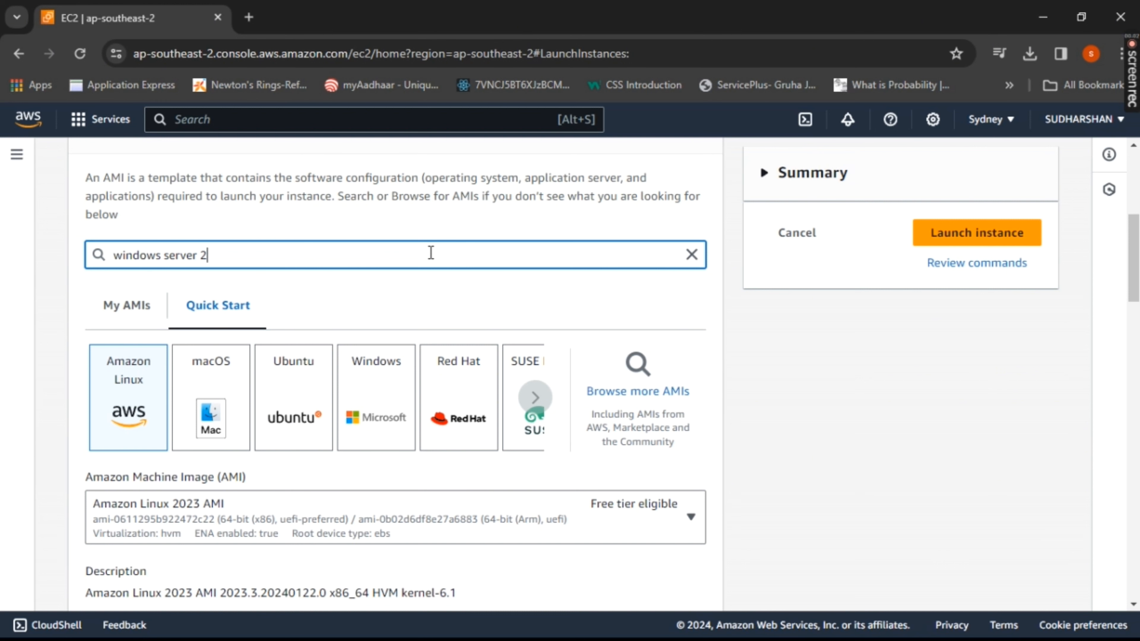
{"action": "type", "text": "019 base"}
{"action": "key", "text": "Return"}
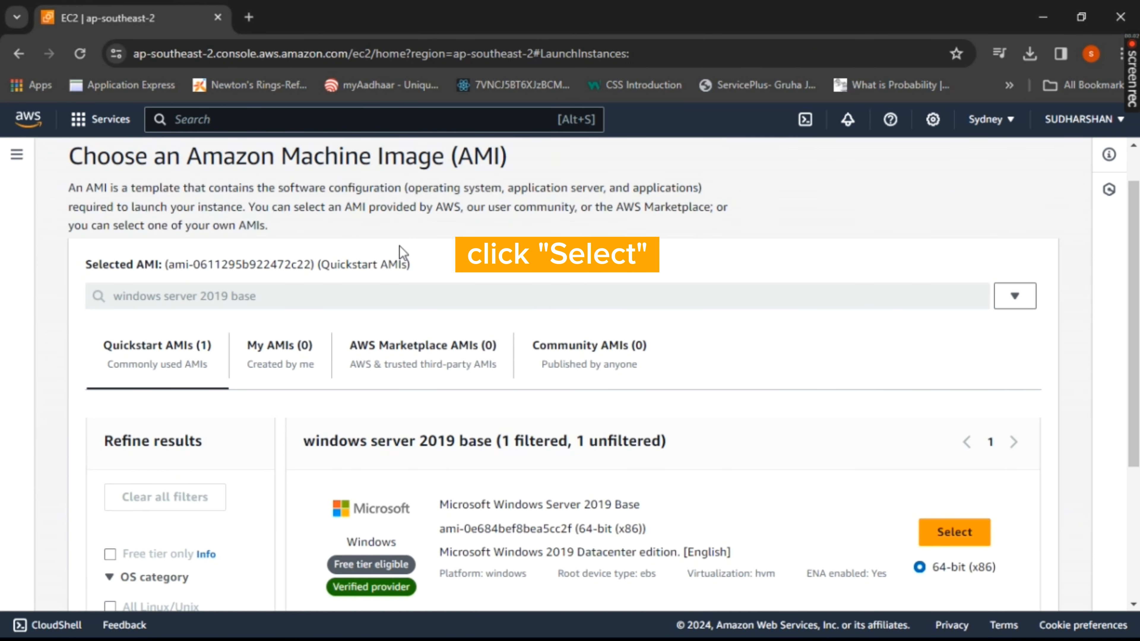
{"action": "scroll", "coordinate": [403, 251], "scroll_direction": "down", "scroll_amount": 2}
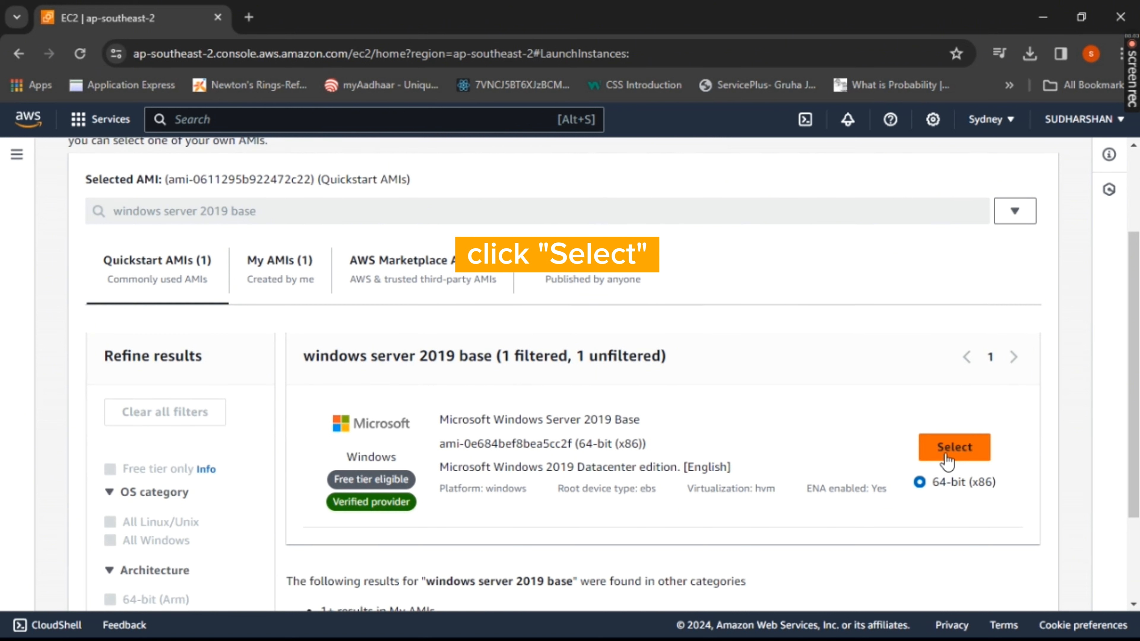
{"action": "left_click", "coordinate": [964, 451]}
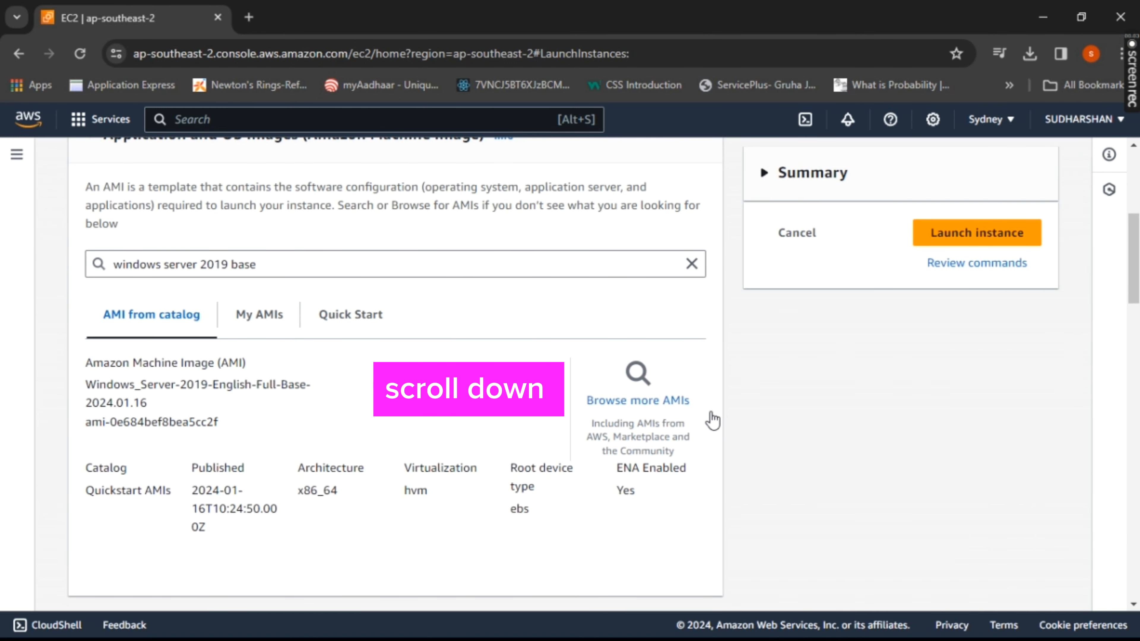
Create a new RSA key pair named "winload1keys" in .pem format for the instance login
{"action": "scroll", "coordinate": [713, 420], "scroll_direction": "down", "scroll_amount": 5}
{"action": "scroll", "coordinate": [713, 418], "scroll_direction": "down", "scroll_amount": 5}
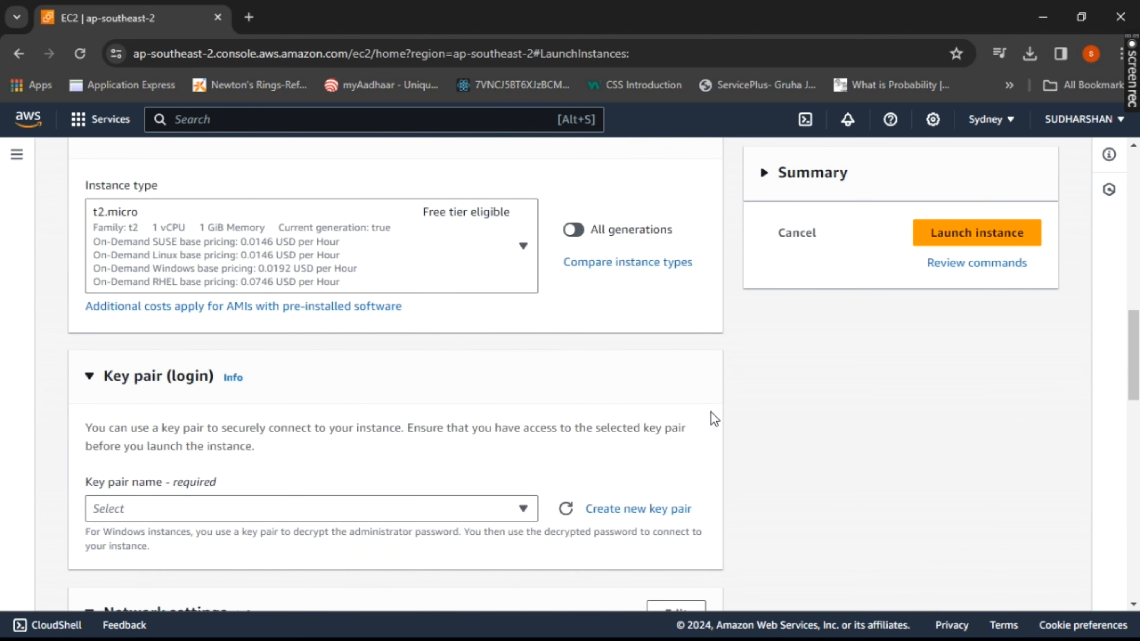
{"action": "scroll", "coordinate": [718, 419], "scroll_direction": "down", "scroll_amount": 3}
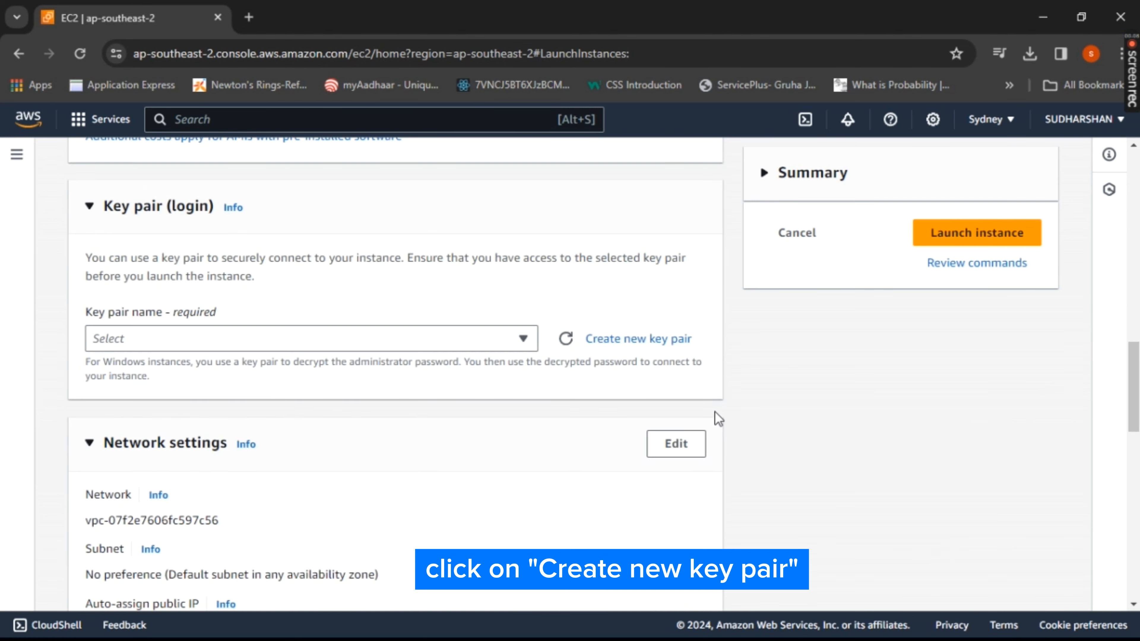
{"action": "left_click", "coordinate": [668, 341]}
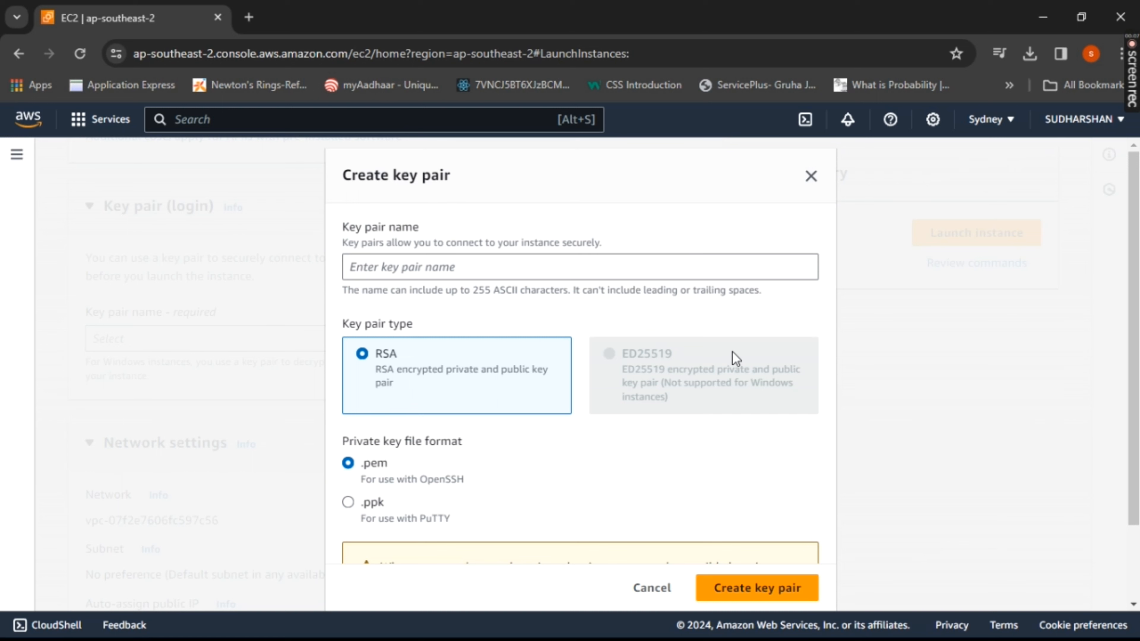
{"action": "left_click", "coordinate": [604, 264]}
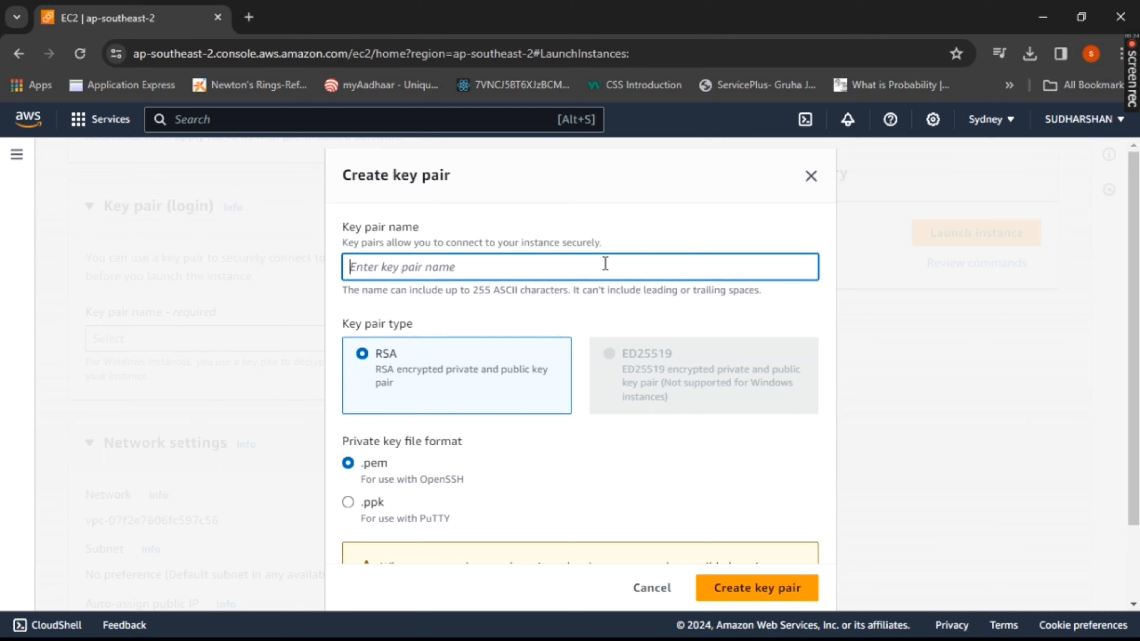
{"action": "type", "text": "winload1key"}
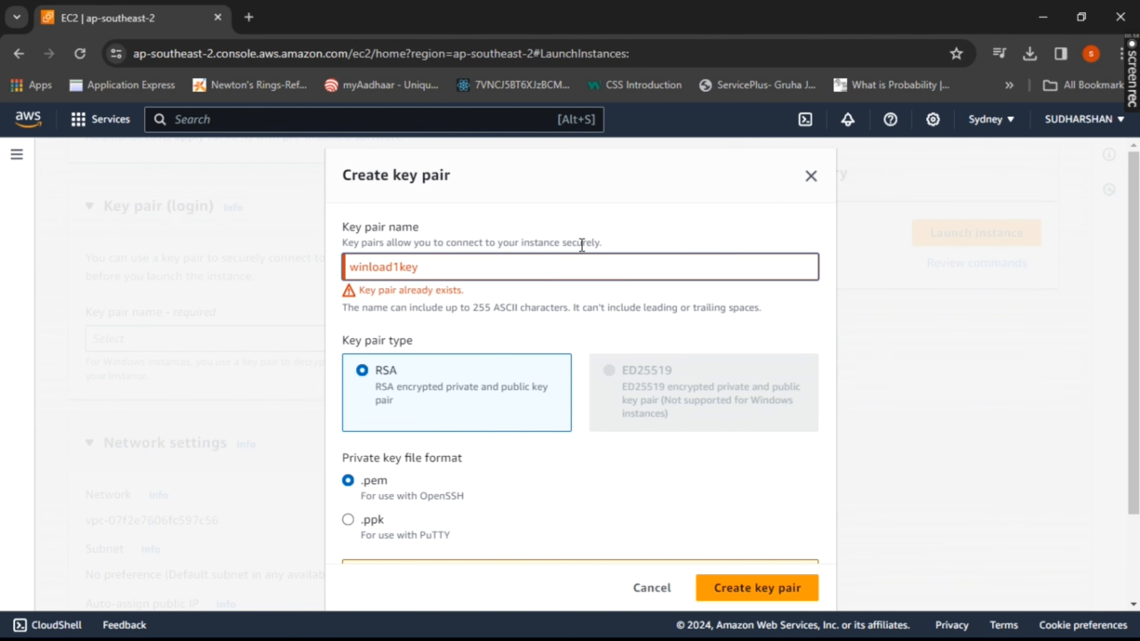
{"action": "type", "text": "s"}
{"action": "scroll", "coordinate": [769, 579], "scroll_direction": "down", "scroll_amount": 2}
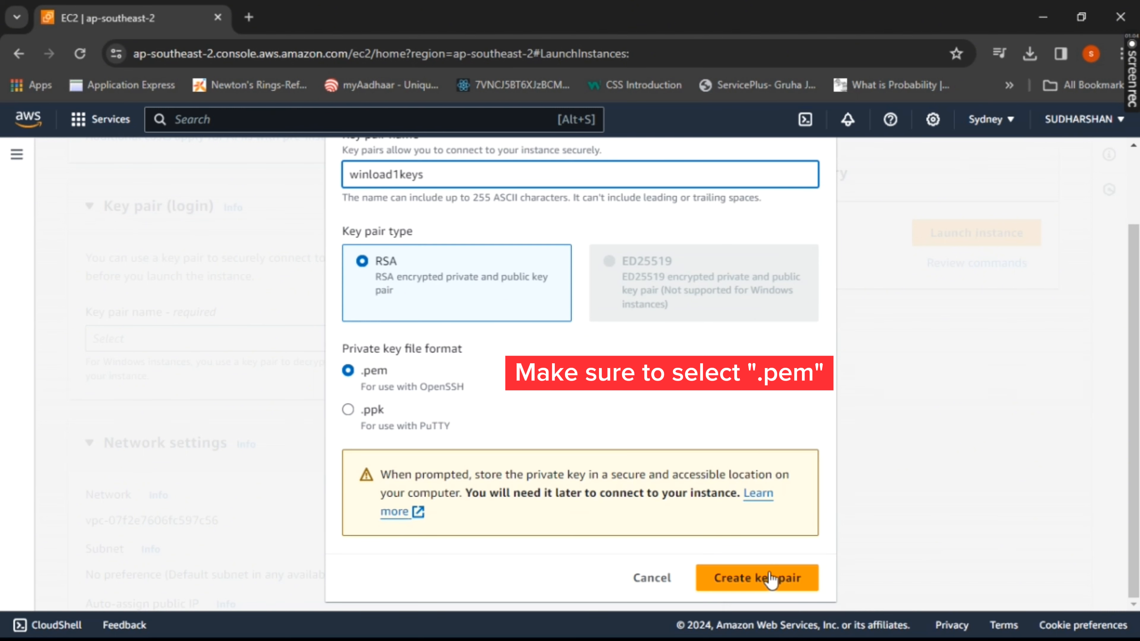
{"action": "left_click", "coordinate": [770, 579]}
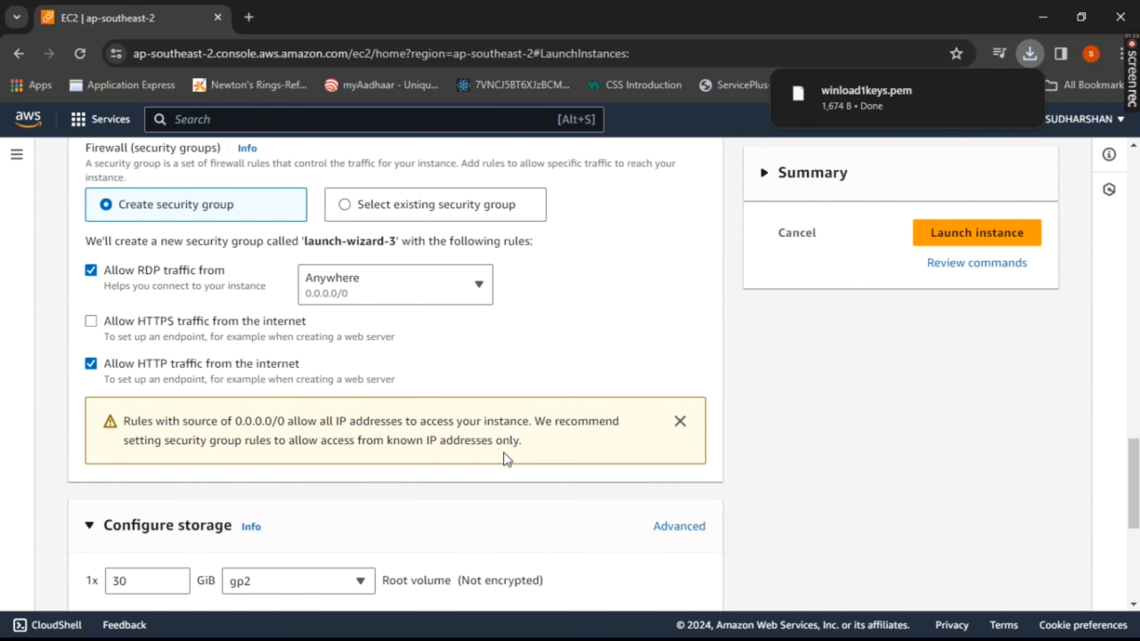
Launch the first Windows instance, keeping the 30 GiB gp2 root volume
{"action": "scroll", "coordinate": [507, 459], "scroll_direction": "down", "scroll_amount": 3}
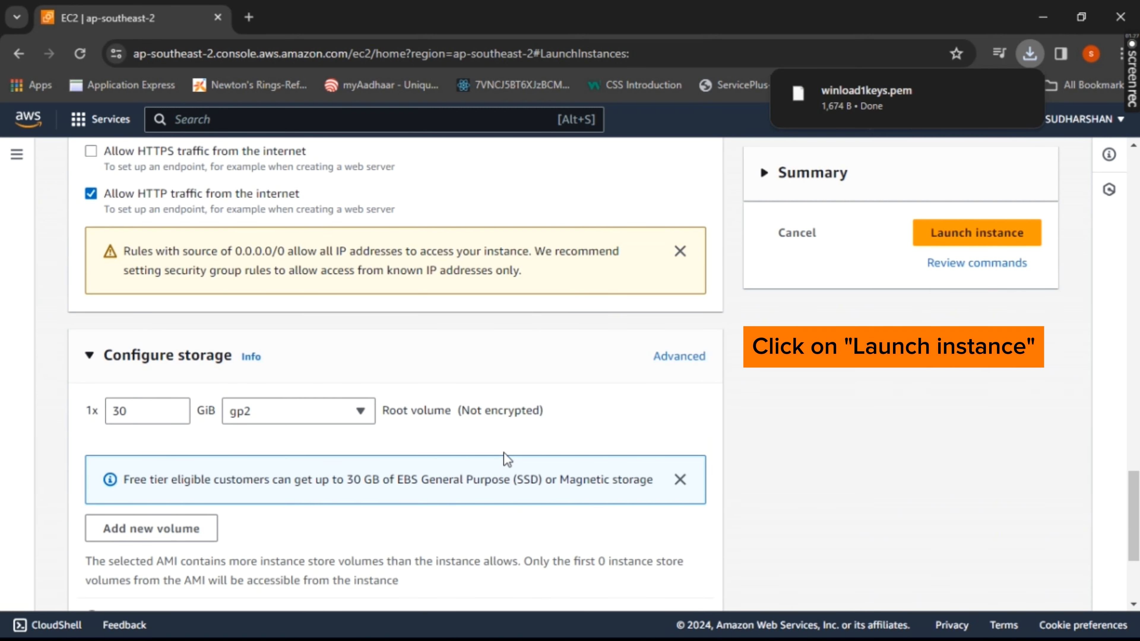
{"action": "scroll", "coordinate": [504, 454], "scroll_direction": "down", "scroll_amount": 4}
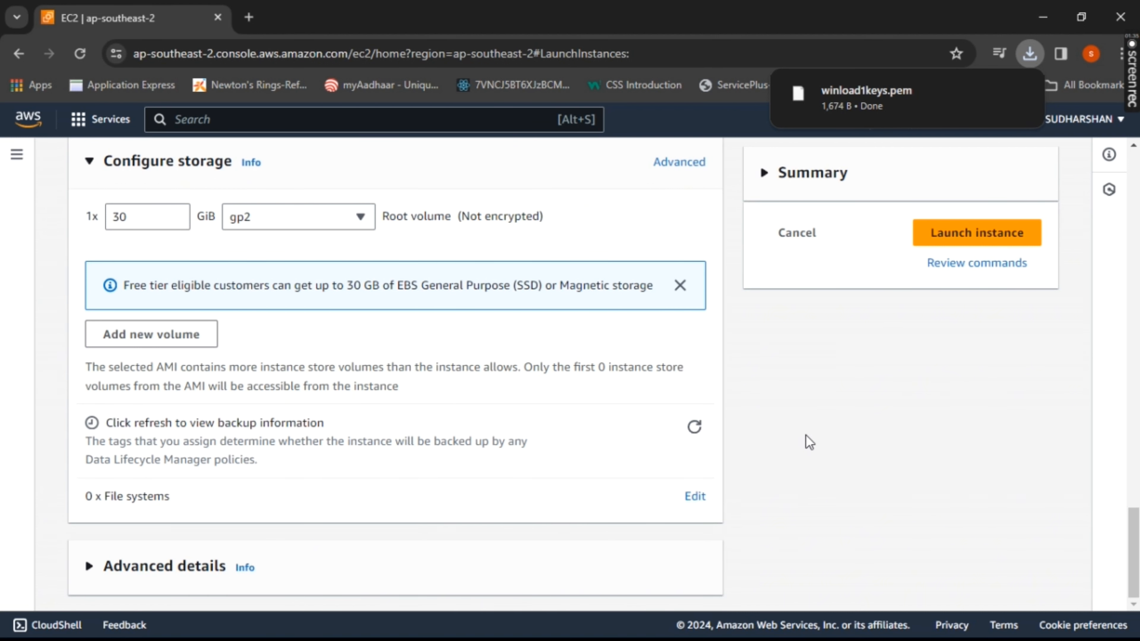
{"action": "left_click", "coordinate": [977, 232]}
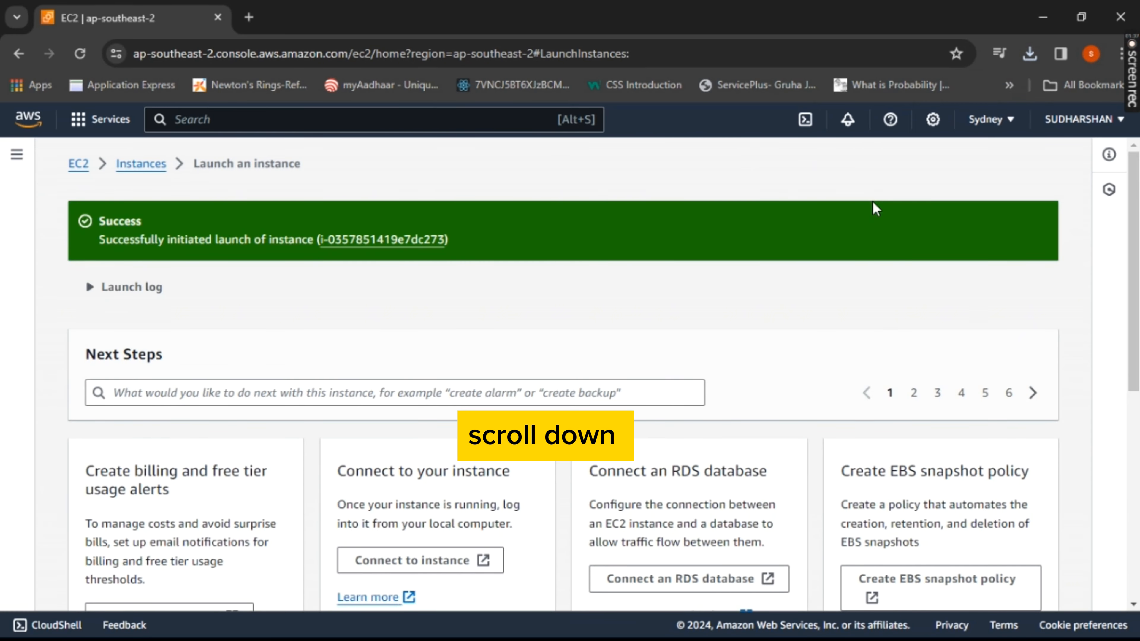
Refresh the list of all instances and select the newly launched windows loadbalancer 1 instance to check its state
{"action": "scroll", "coordinate": [967, 572], "scroll_direction": "down", "scroll_amount": 10}
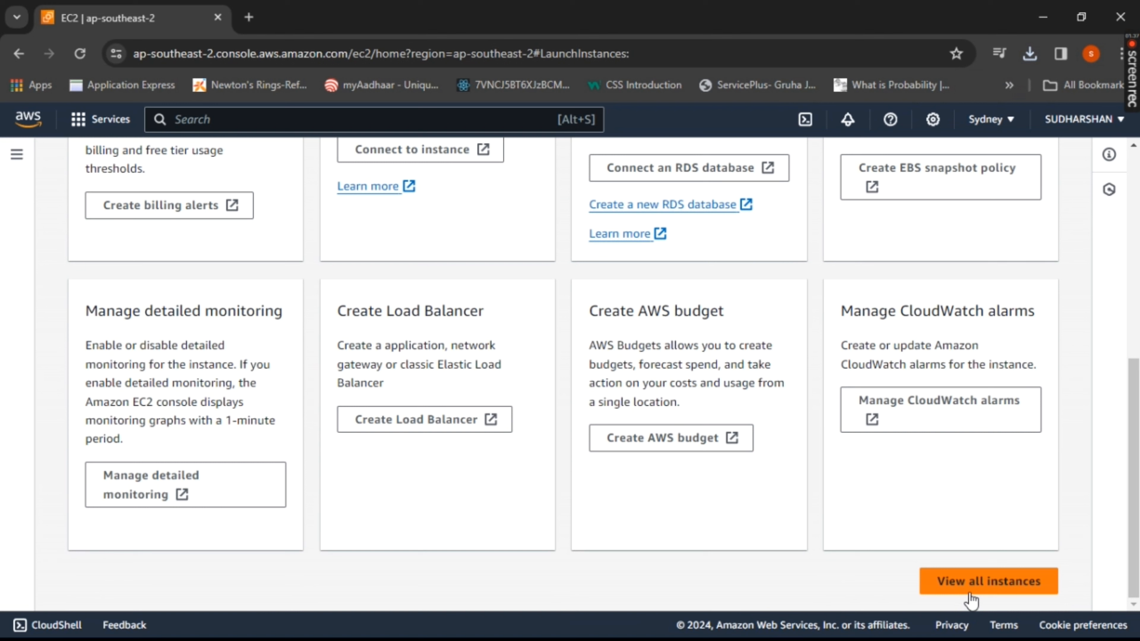
{"action": "left_click", "coordinate": [970, 584]}
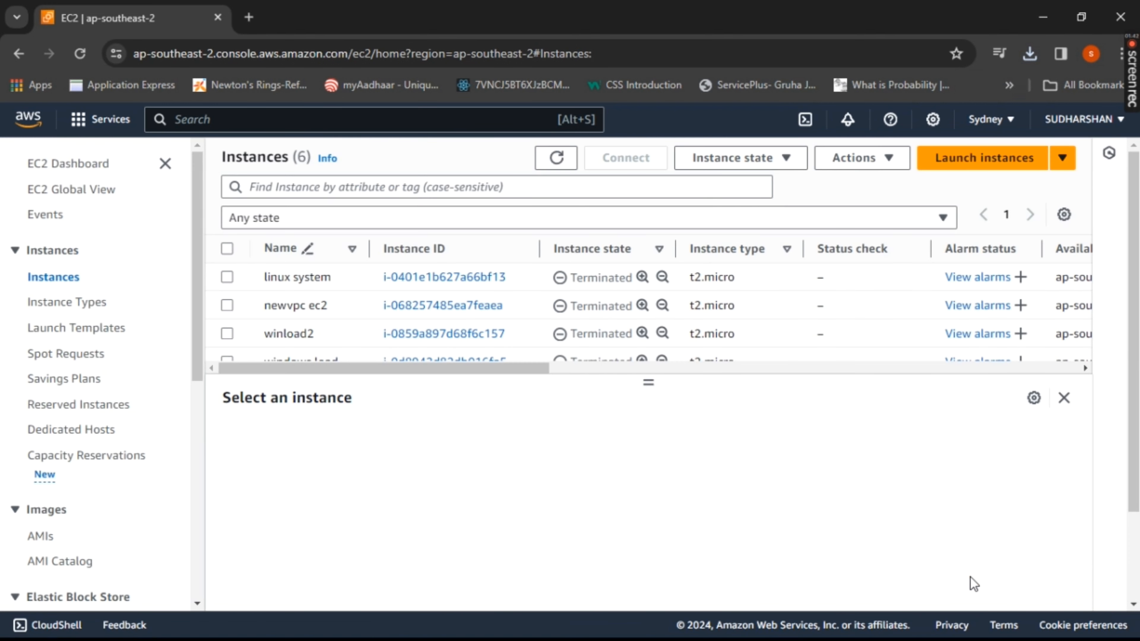
{"action": "left_click", "coordinate": [555, 157]}
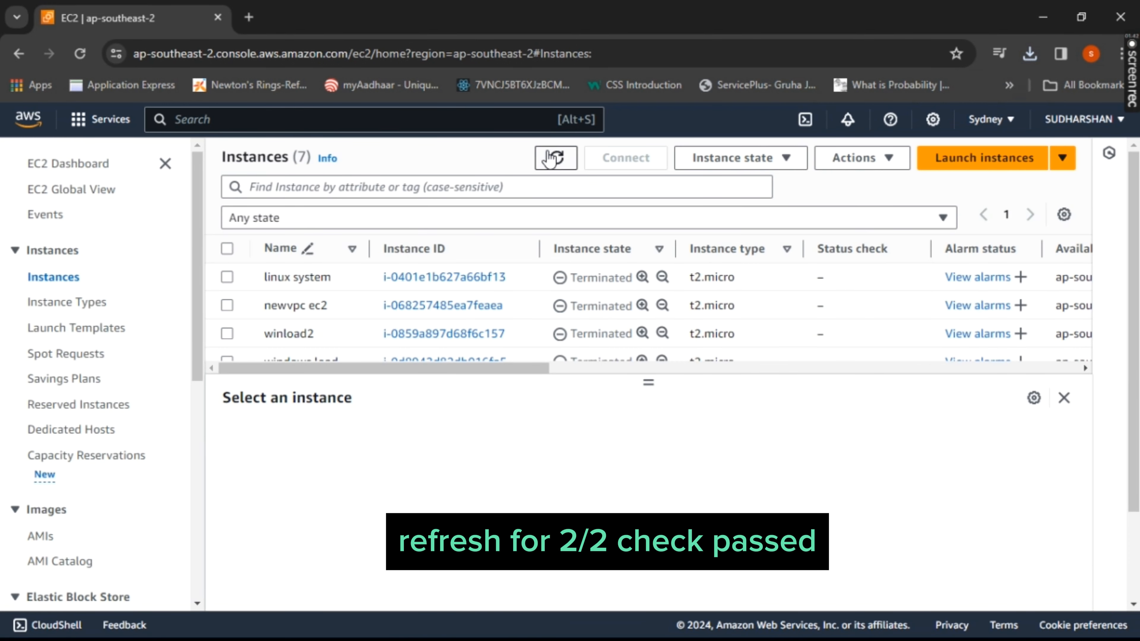
{"action": "left_click", "coordinate": [553, 158]}
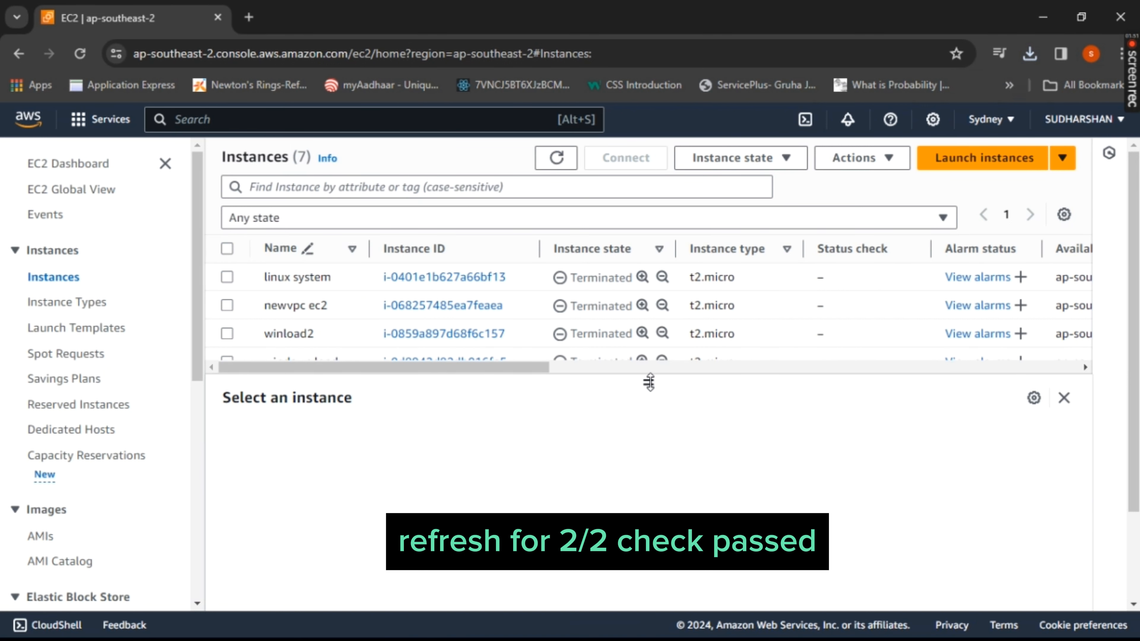
{"action": "left_click_drag", "start_coordinate": [650, 383], "coordinate": [649, 483]}
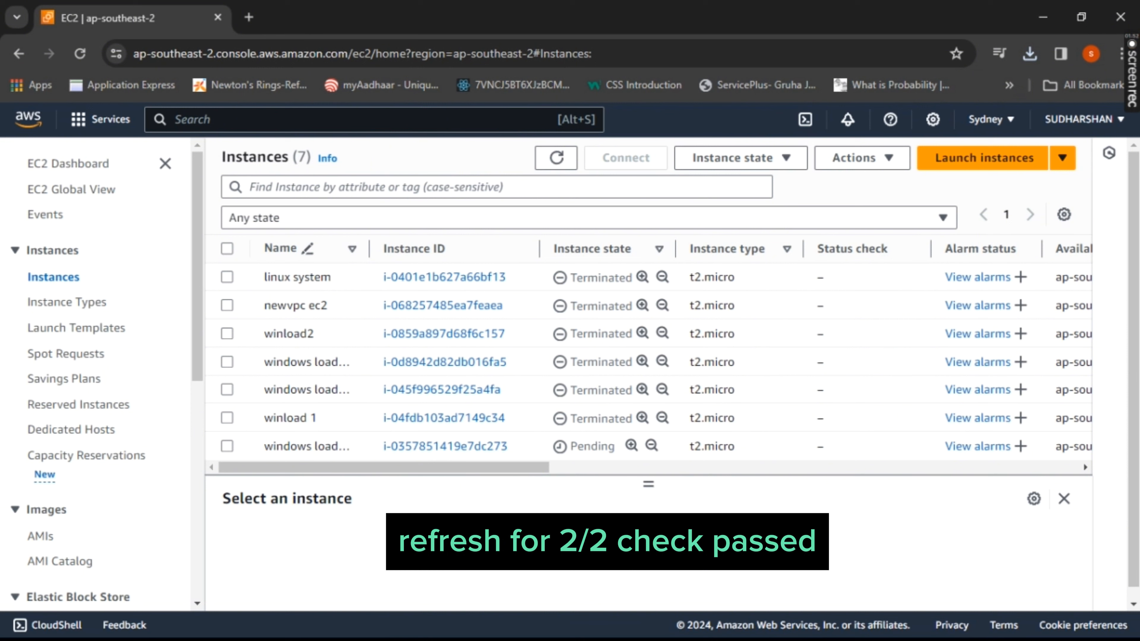
{"action": "left_click", "coordinate": [228, 447]}
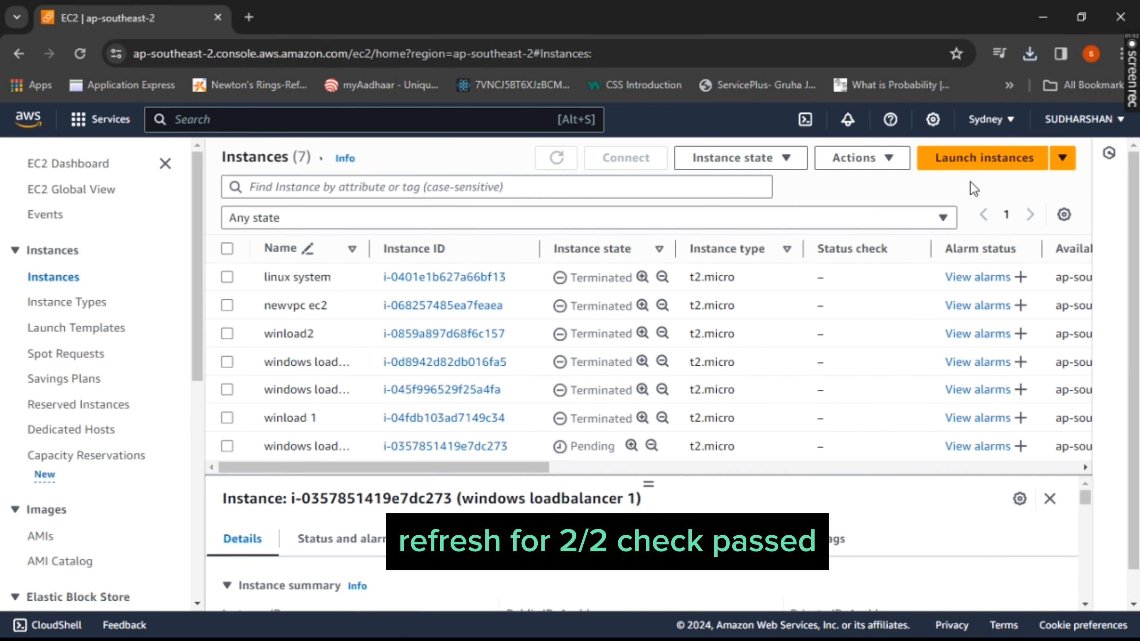
Start launching a second EC2 instance and name it "windows loadbalancer 2"
{"action": "left_click", "coordinate": [1007, 160]}
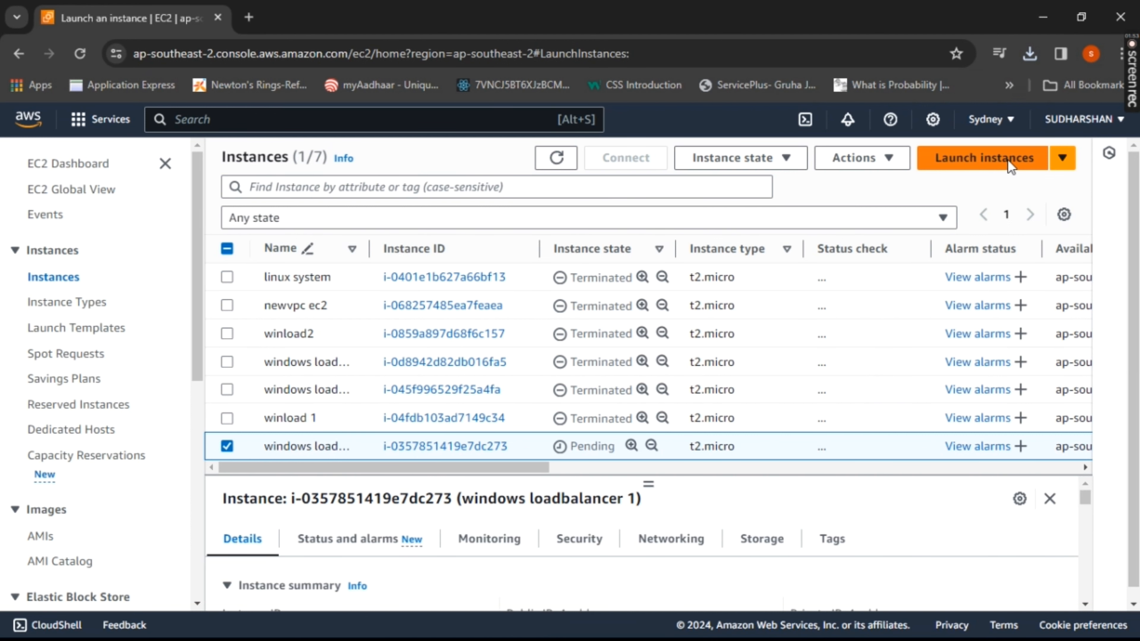
{"action": "left_click", "coordinate": [1007, 159]}
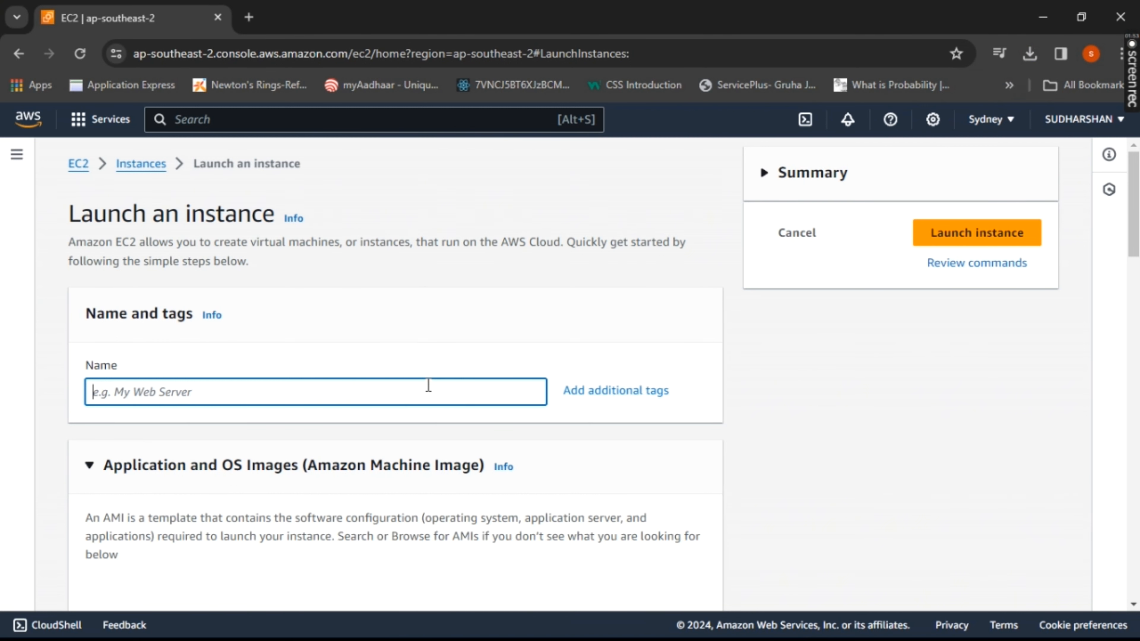
{"action": "type", "text": "windows loadbalancer"}
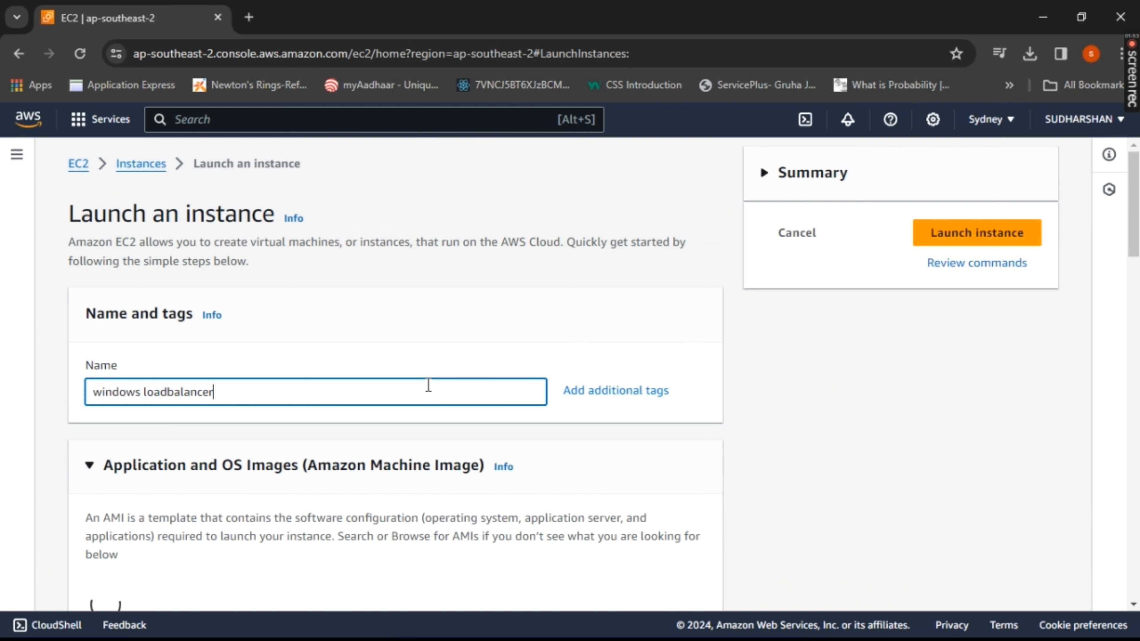
{"action": "type", "text": "2"}
Find the Microsoft Windows Server 2019 Base AMI by searching "windows server 2019 base" and use it for the second instance
{"action": "scroll", "coordinate": [696, 351], "scroll_direction": "down", "scroll_amount": 5}
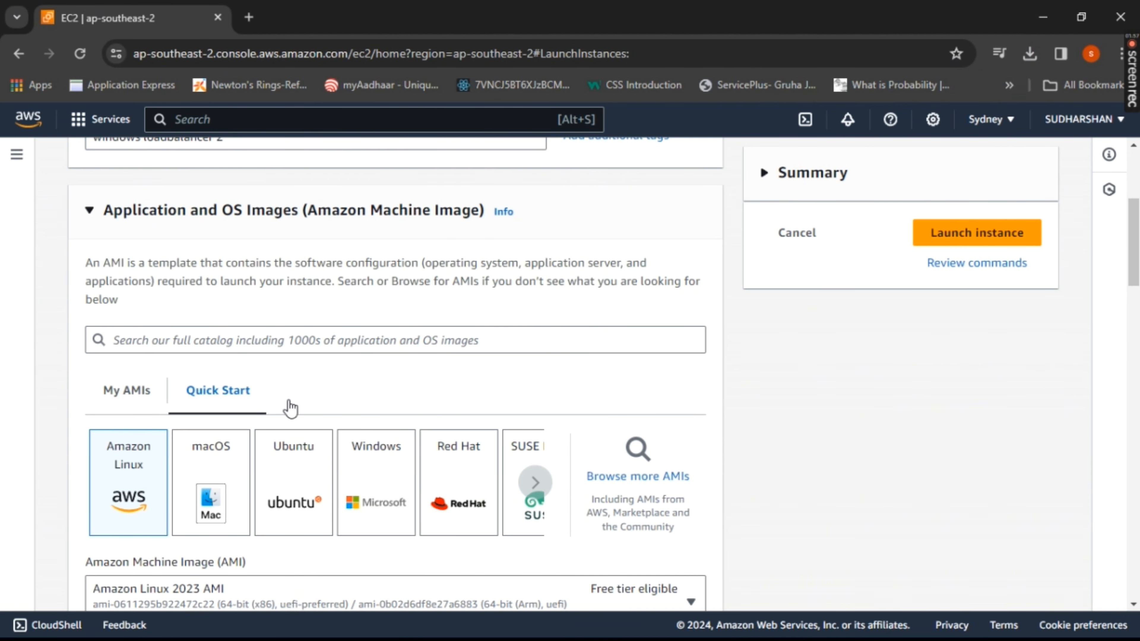
{"action": "left_click", "coordinate": [313, 341]}
{"action": "type", "text": "windo"}
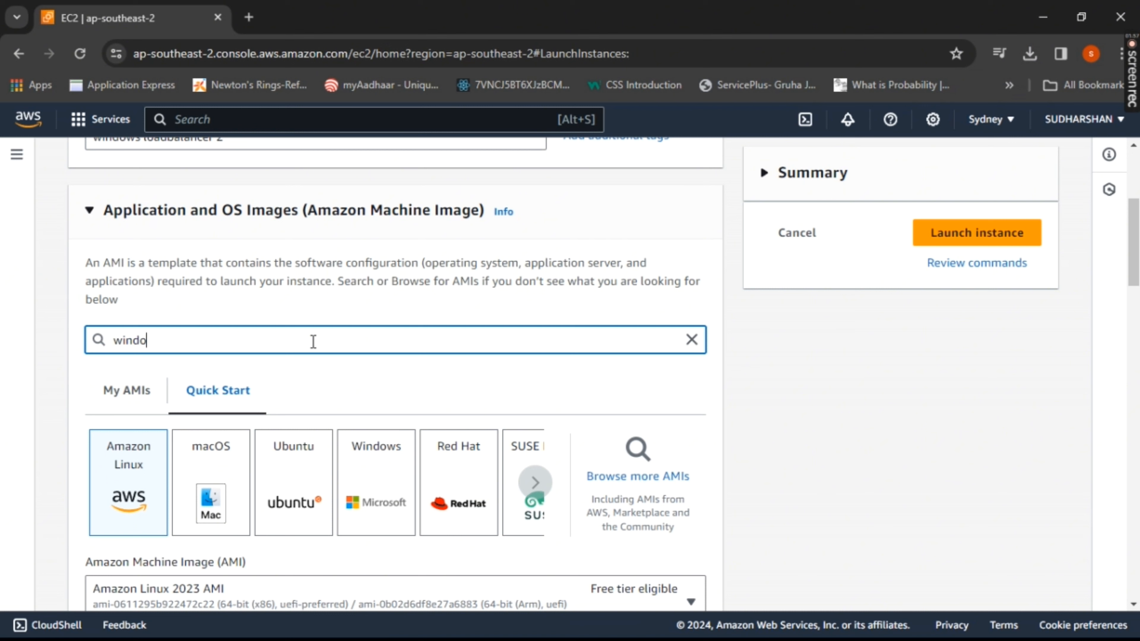
{"action": "type", "text": "ws server 2019"}
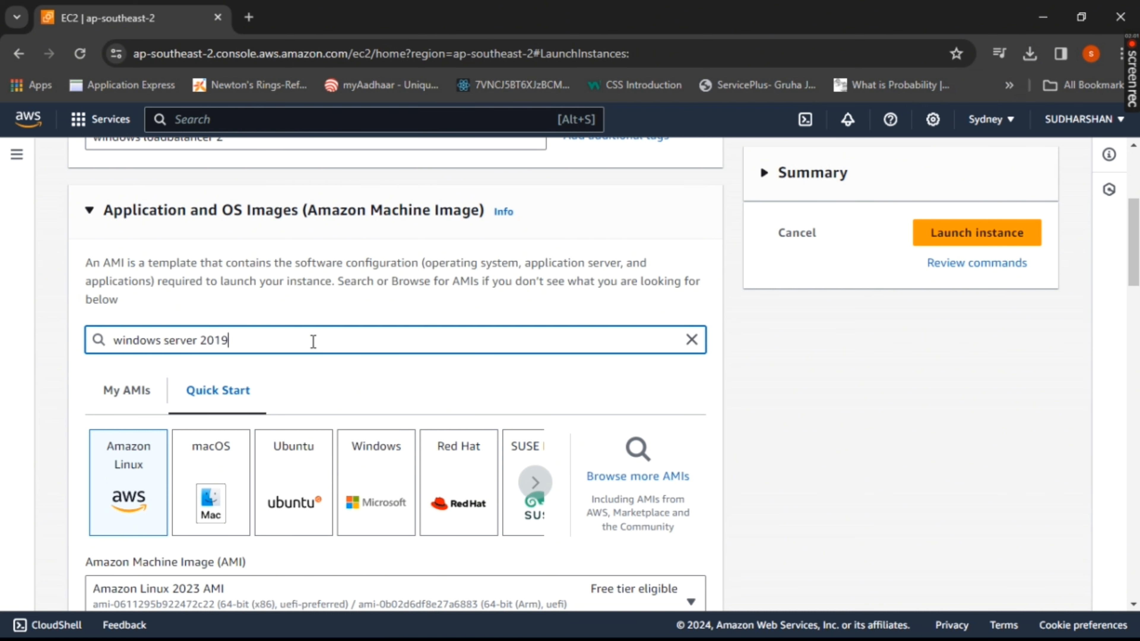
{"action": "type", "text": " base"}
{"action": "key", "text": "Return"}
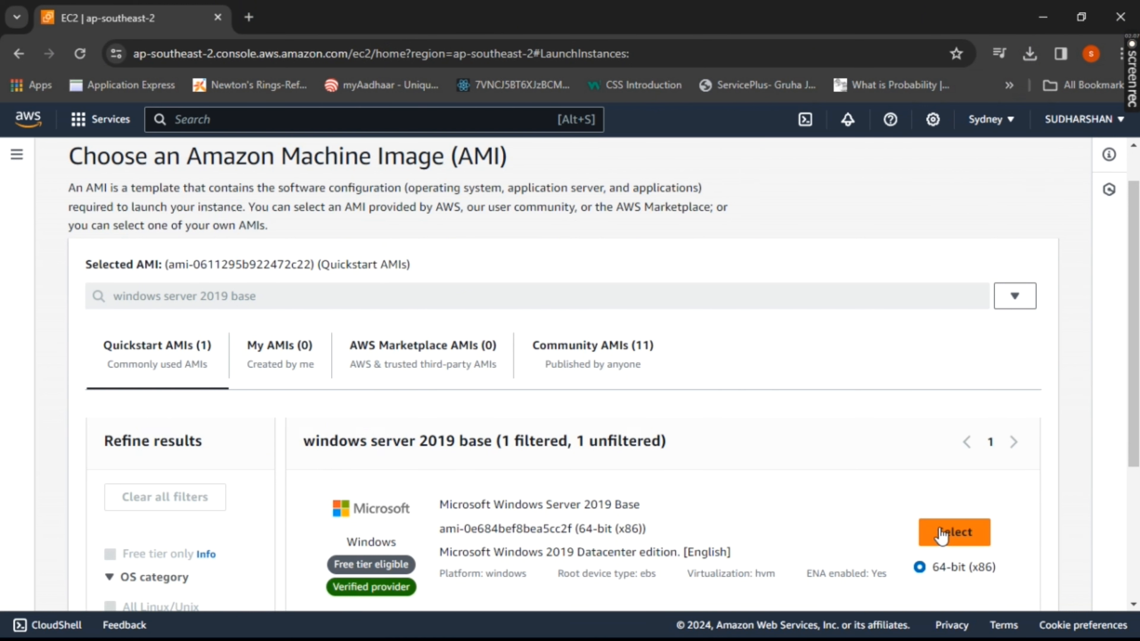
{"action": "left_click", "coordinate": [942, 534]}
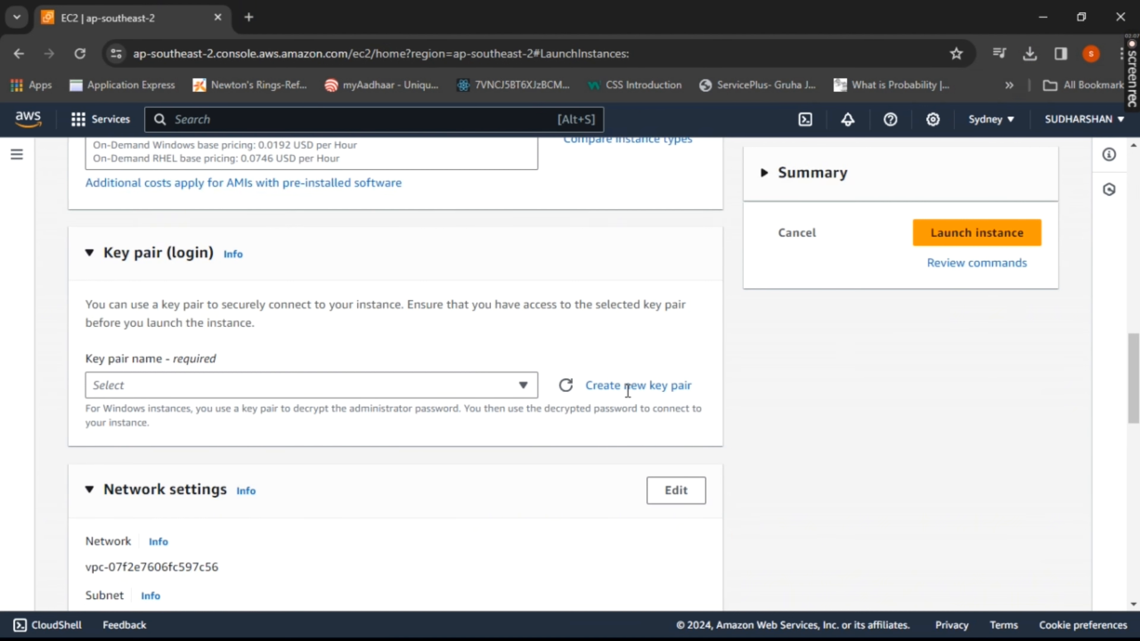
Create an RSA key pair named winload2keys in .pem format for the second instance
{"action": "left_click", "coordinate": [627, 387]}
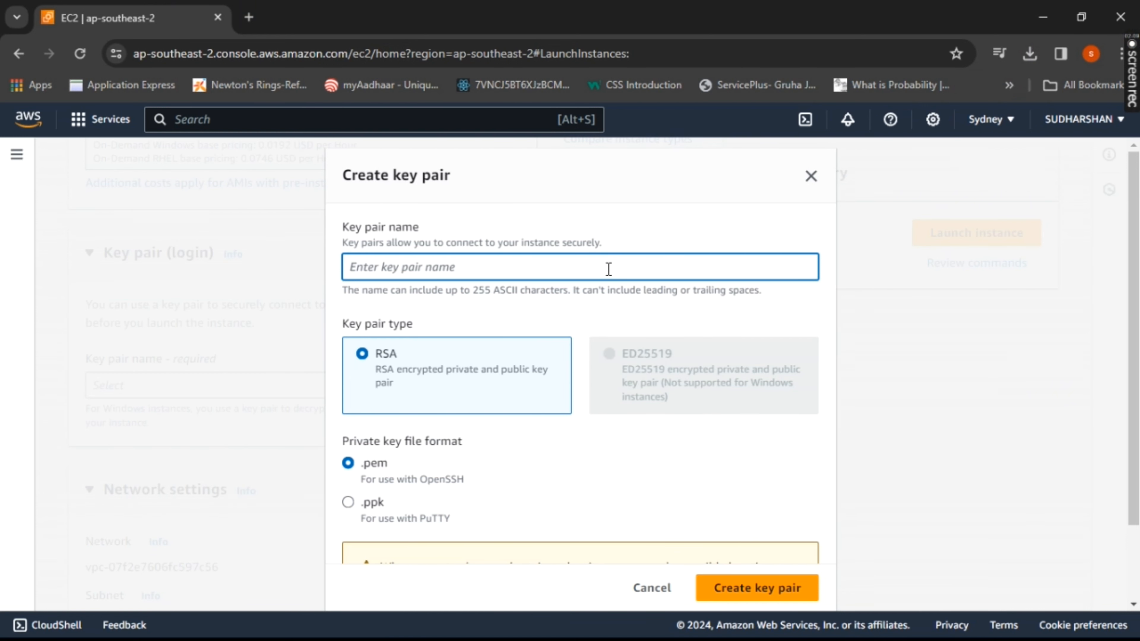
{"action": "type", "text": "winload2keys"}
{"action": "scroll", "coordinate": [708, 584], "scroll_direction": "down", "scroll_amount": 2}
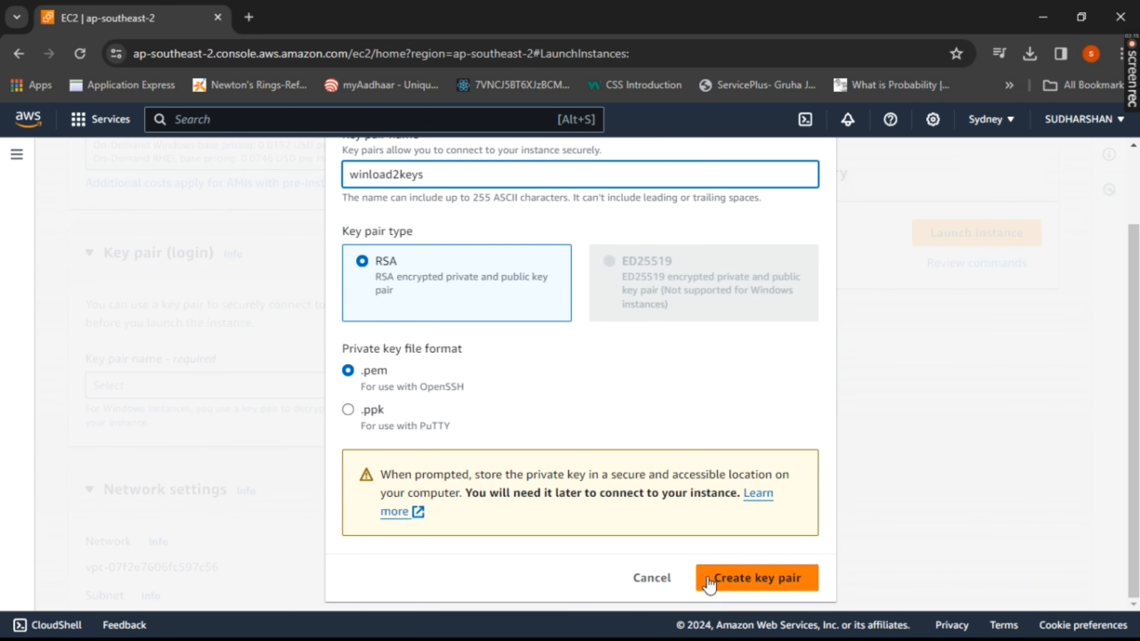
{"action": "left_click", "coordinate": [709, 582]}
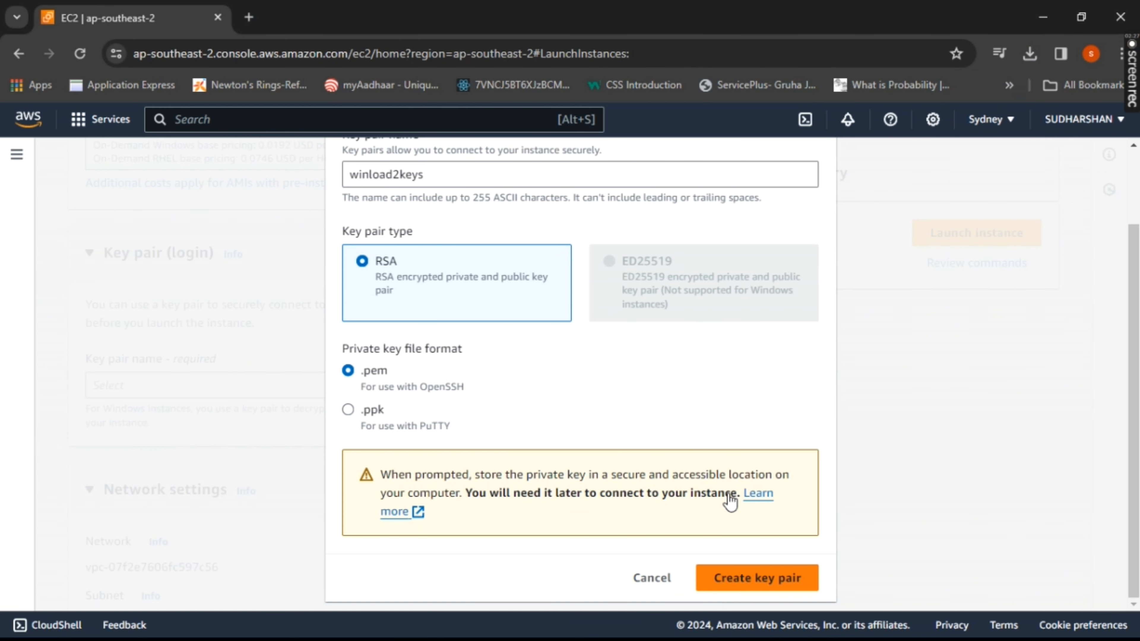
{"action": "left_click", "coordinate": [757, 578]}
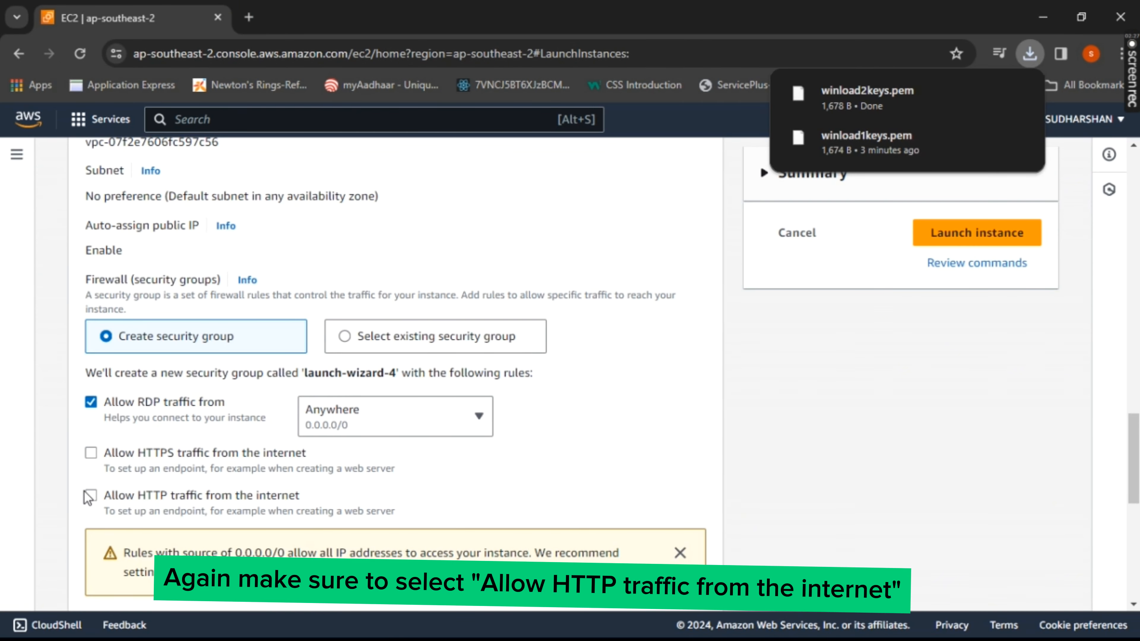
Allow HTTP traffic from the internet in the new security group and launch the second instance
{"action": "scroll", "coordinate": [89, 498], "scroll_direction": "down", "scroll_amount": 2}
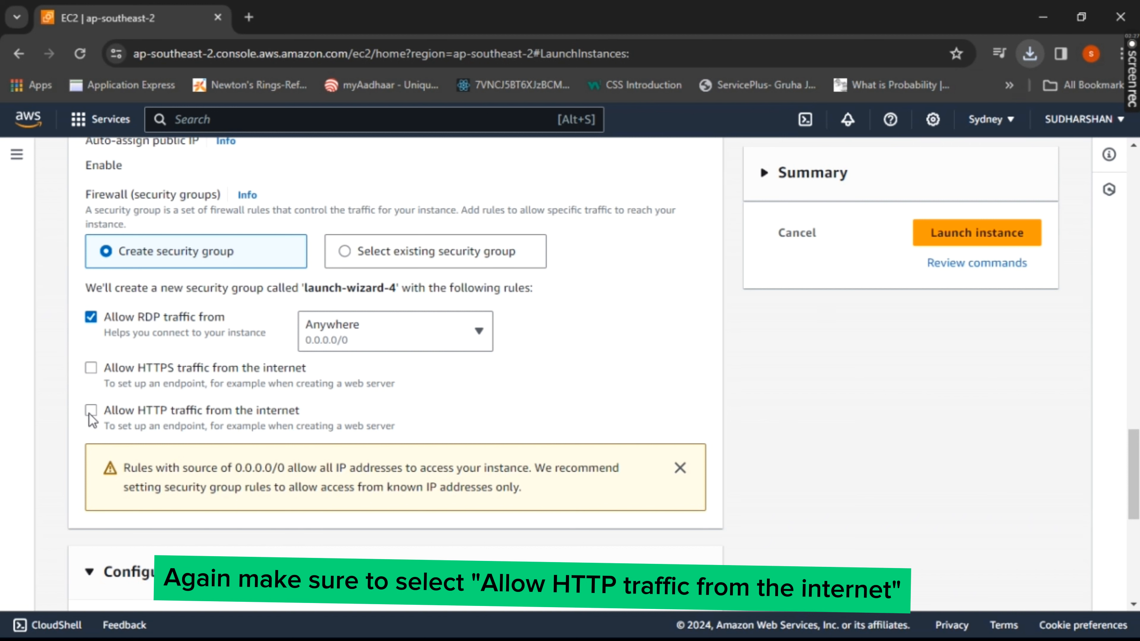
{"action": "left_click", "coordinate": [91, 410]}
{"action": "scroll", "coordinate": [905, 498], "scroll_direction": "down", "scroll_amount": 9}
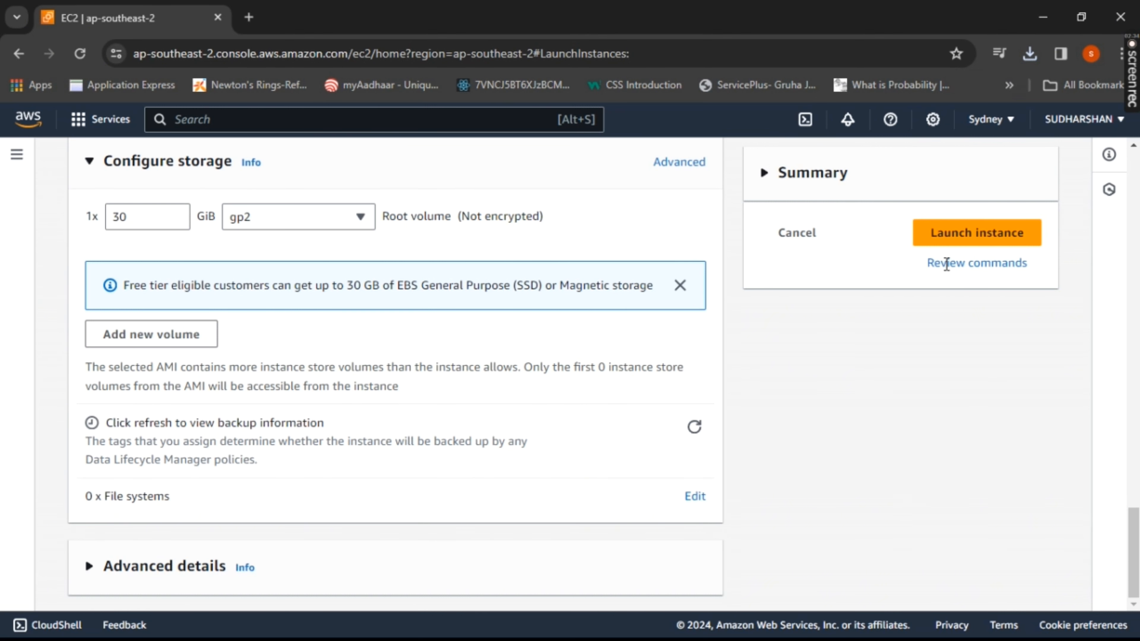
{"action": "left_click", "coordinate": [960, 234]}
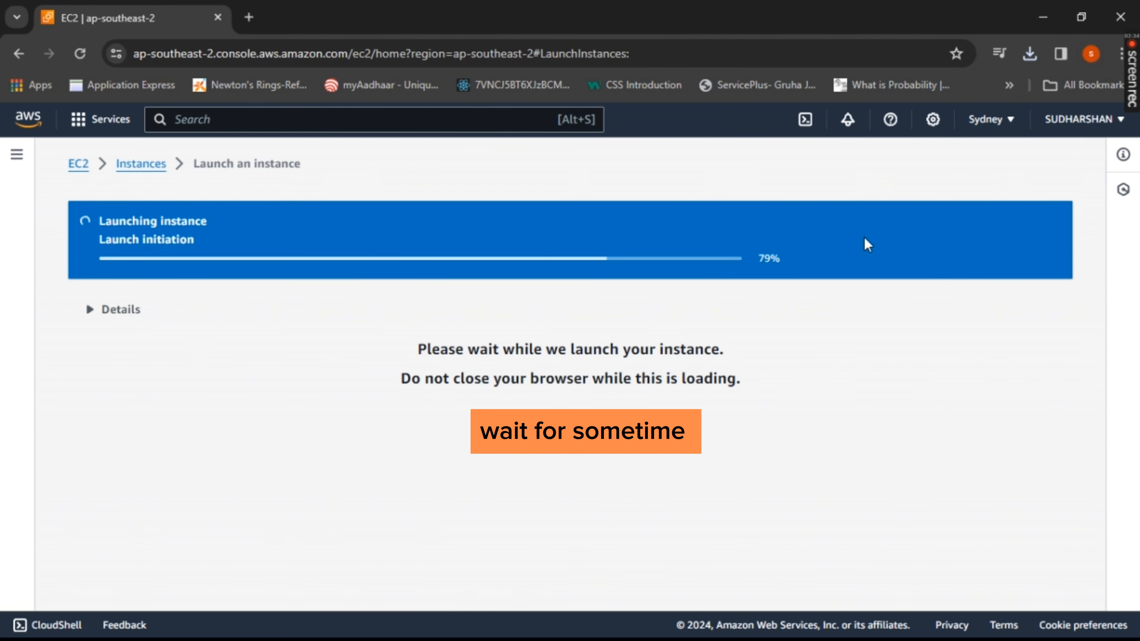
View all instances and refresh the list to check the state and status checks of the two load balancer servers
{"action": "scroll", "coordinate": [942, 244], "scroll_direction": "down", "scroll_amount": 10}
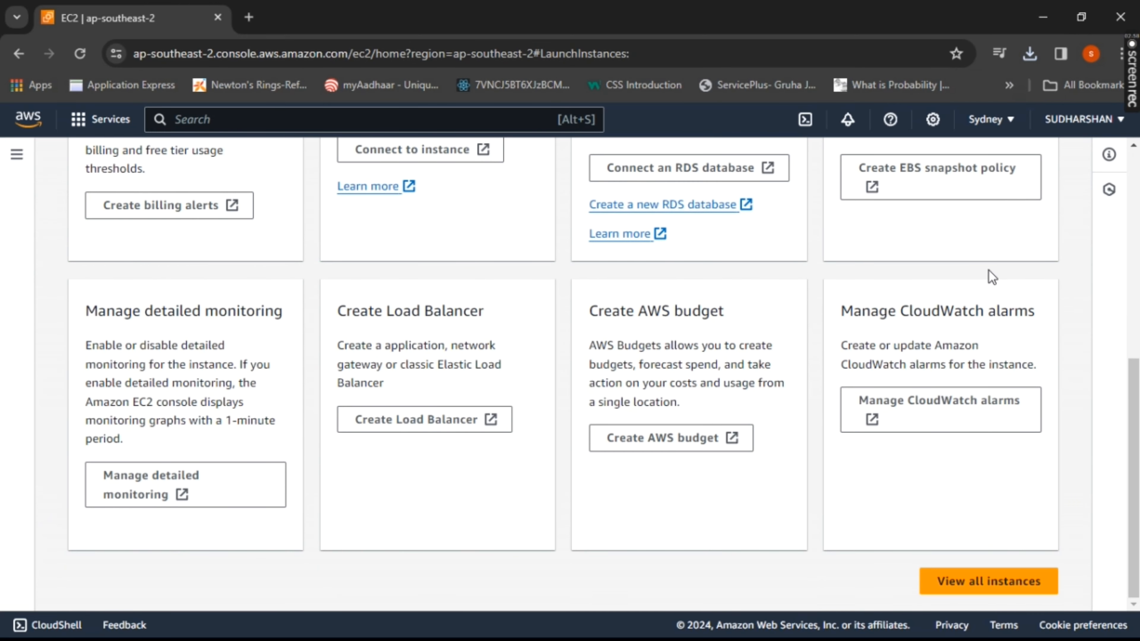
{"action": "left_click", "coordinate": [968, 585]}
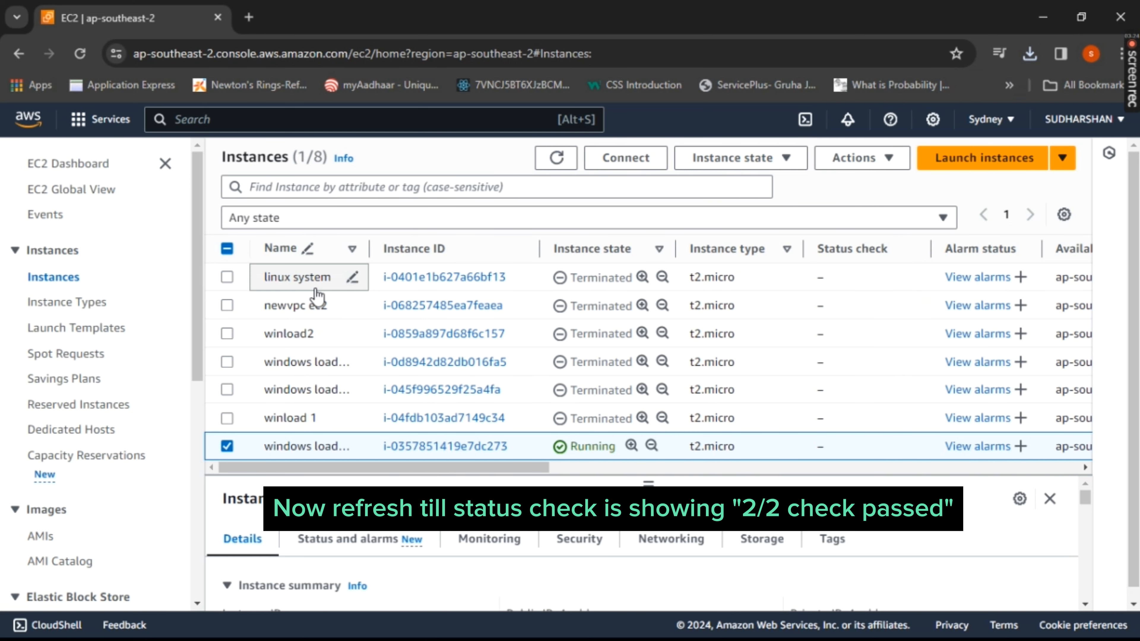
{"action": "left_click", "coordinate": [551, 153]}
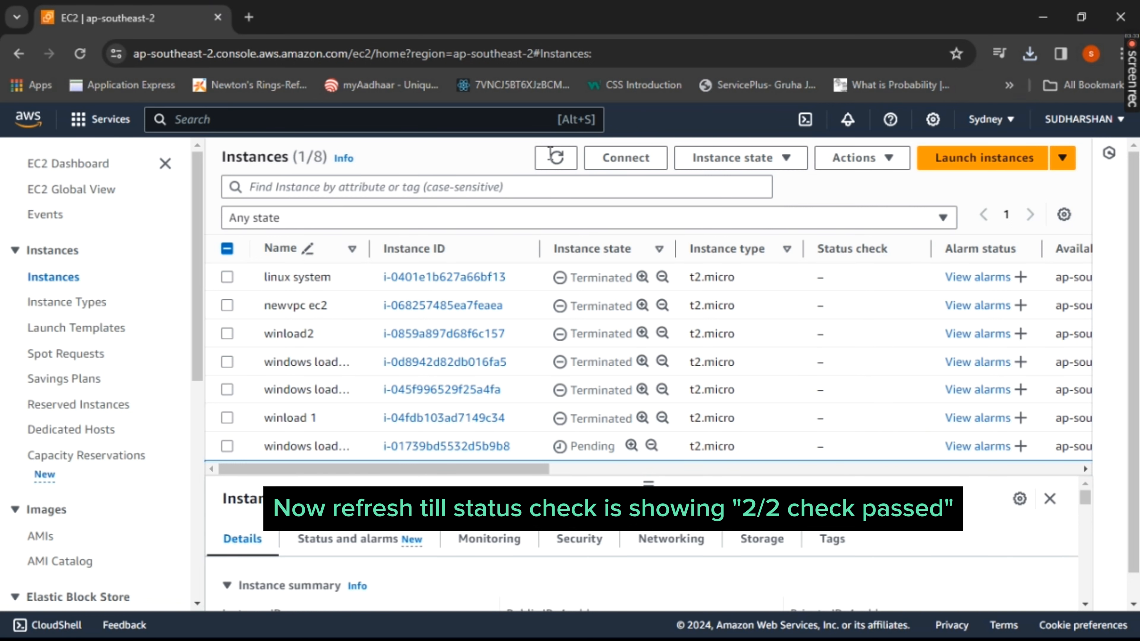
{"action": "left_click", "coordinate": [551, 154]}
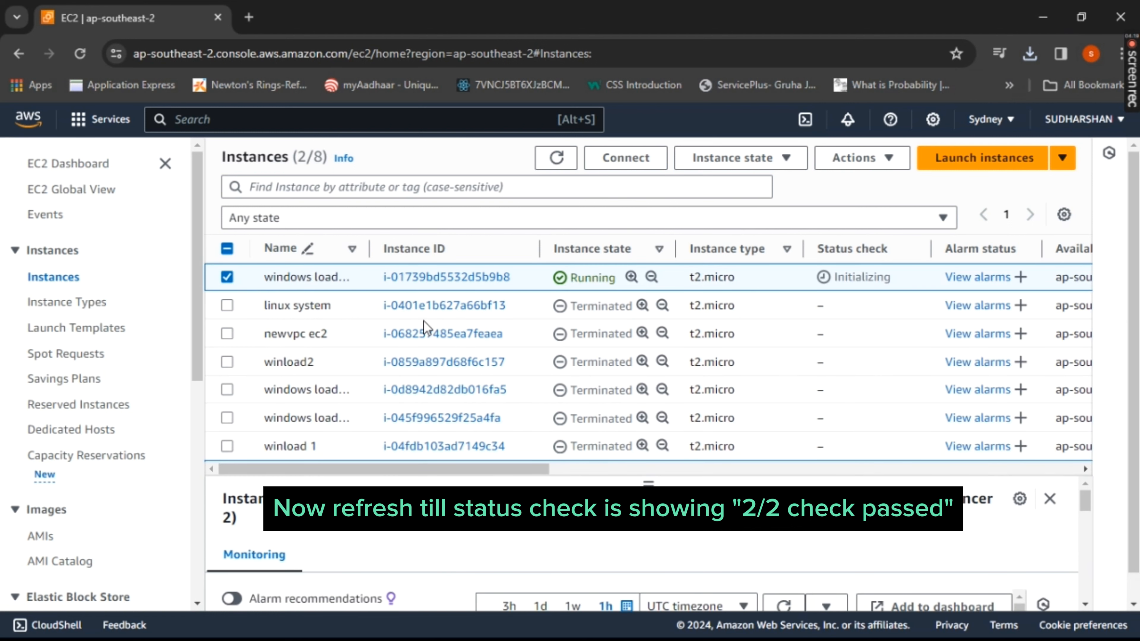
{"action": "left_click", "coordinate": [553, 167]}
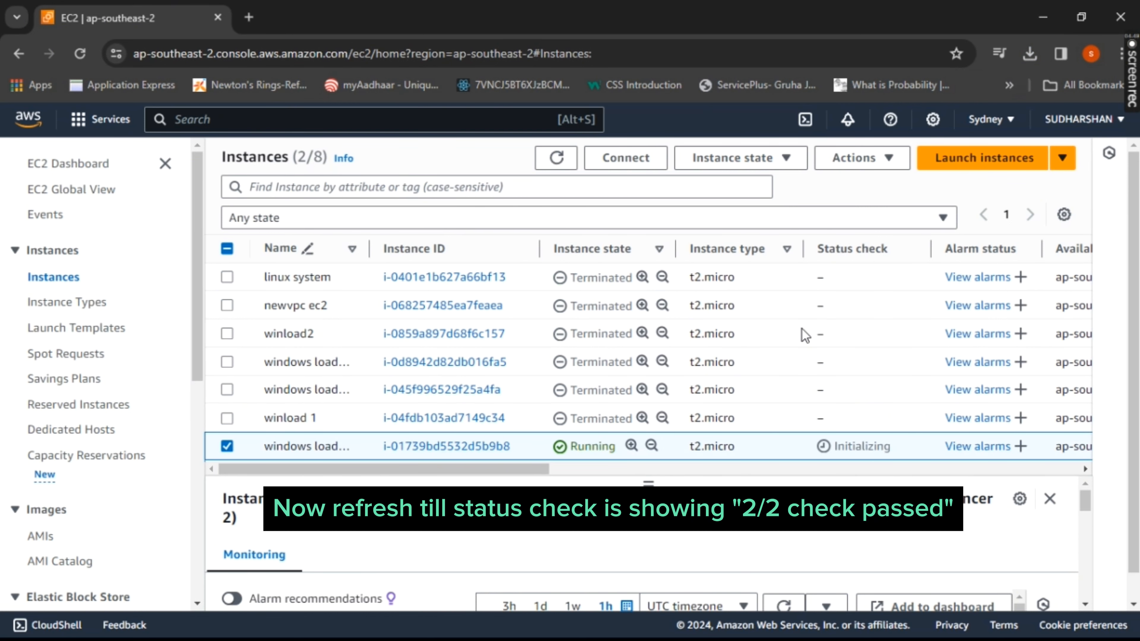
{"action": "scroll", "coordinate": [787, 328], "scroll_direction": "down", "scroll_amount": 1}
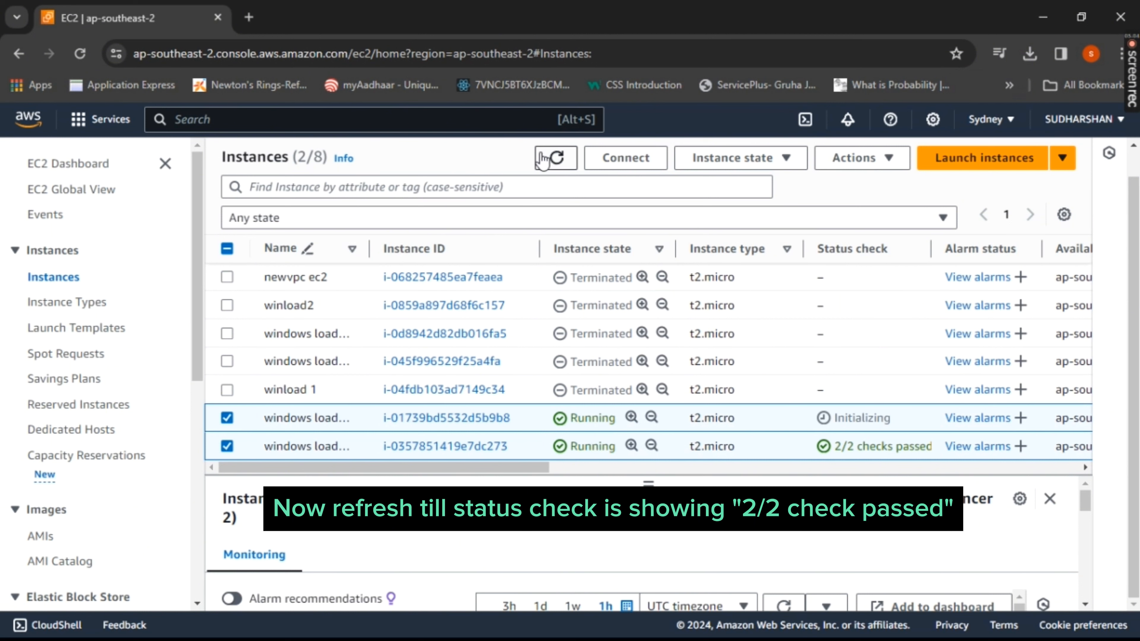
Select windows loadbalancer 1 for connecting through the RDP client and download its remote desktop file
{"action": "left_click", "coordinate": [226, 446]}
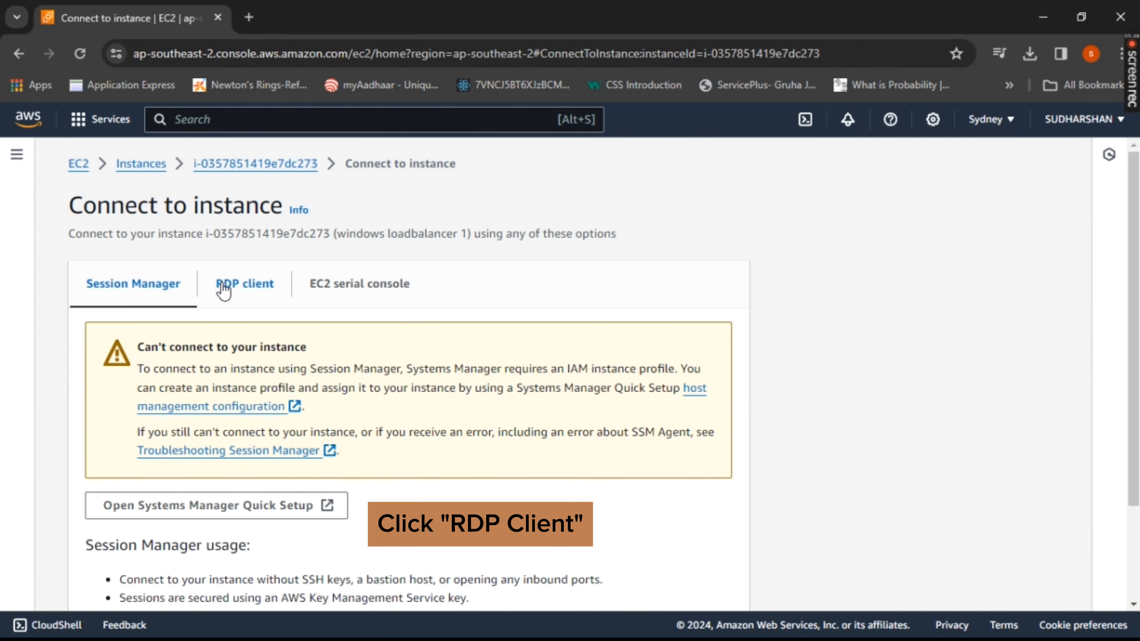
{"action": "left_click", "coordinate": [225, 291]}
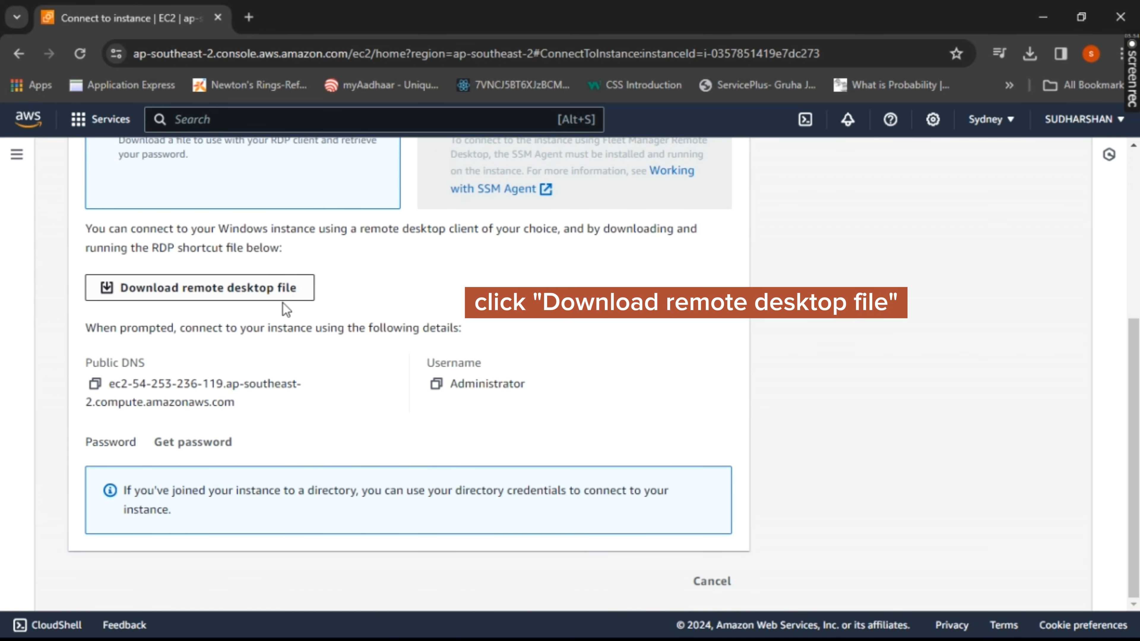
{"action": "left_click", "coordinate": [305, 293]}
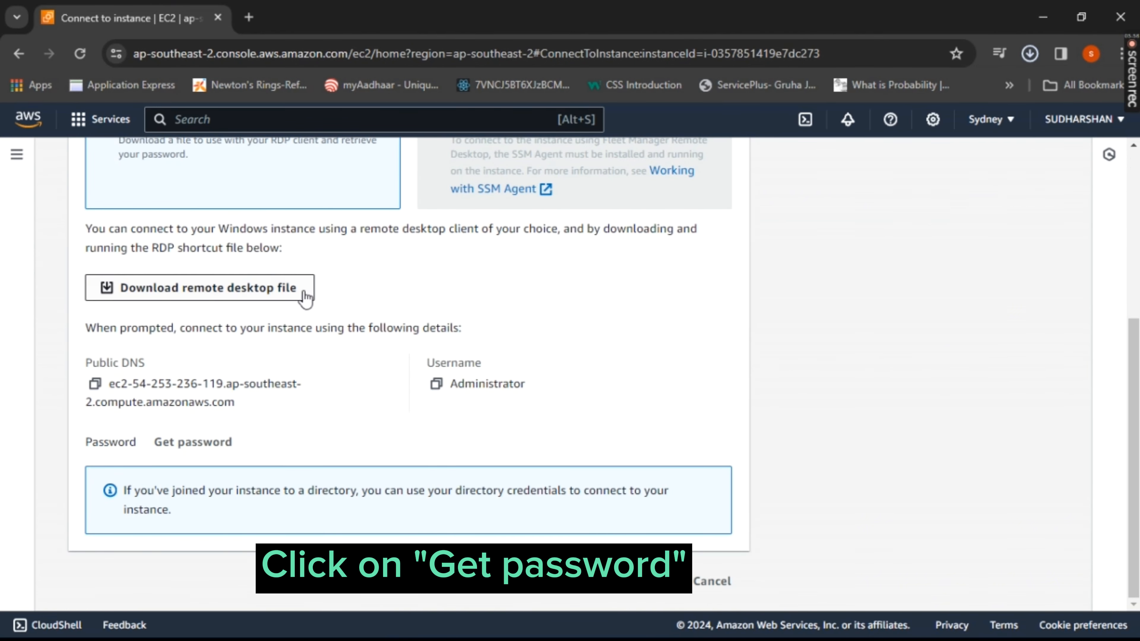
Decrypt the Windows administrator password of windows loadbalancer 1 using the private key file winload1keys.pem from Downloads
{"action": "left_click", "coordinate": [193, 441]}
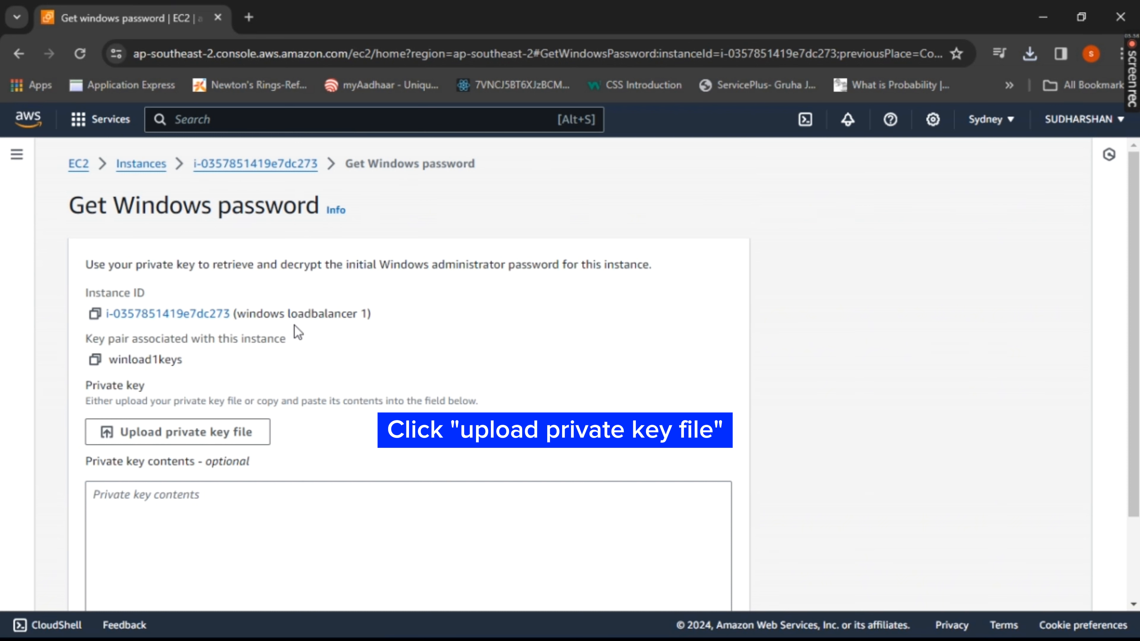
{"action": "left_click", "coordinate": [249, 433]}
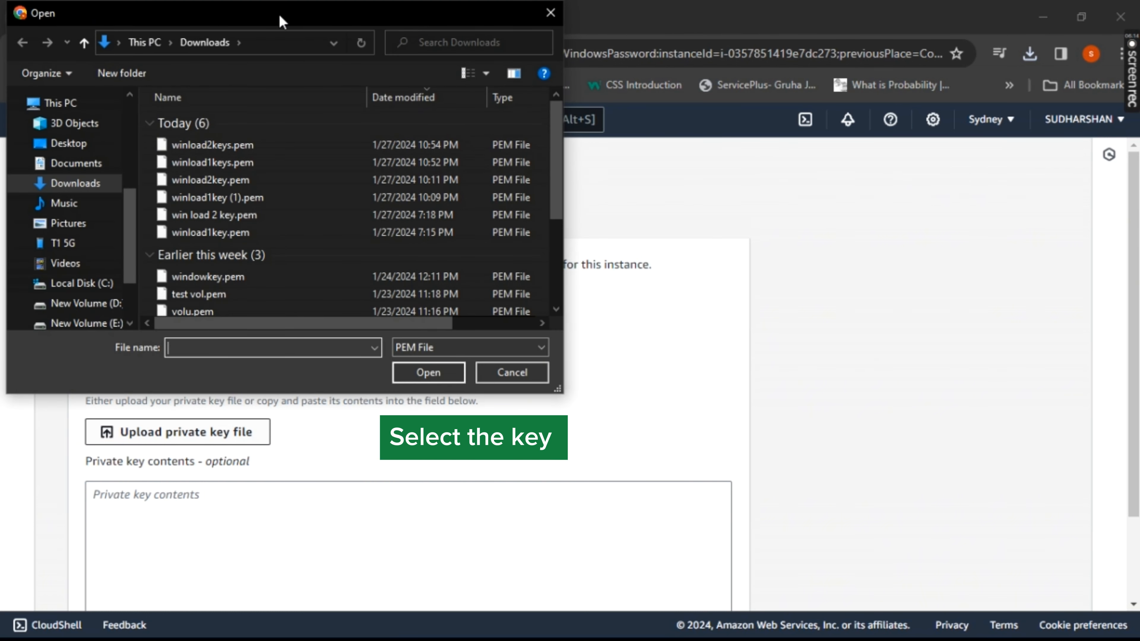
{"action": "mouse_move", "coordinate": [279, 14]}
{"action": "left_mouse_down"}
{"action": "mouse_move", "coordinate": [566, 179]}
{"action": "mouse_move", "coordinate": [755, 208]}
{"action": "mouse_move", "coordinate": [272, 22]}
{"action": "left_mouse_up"}
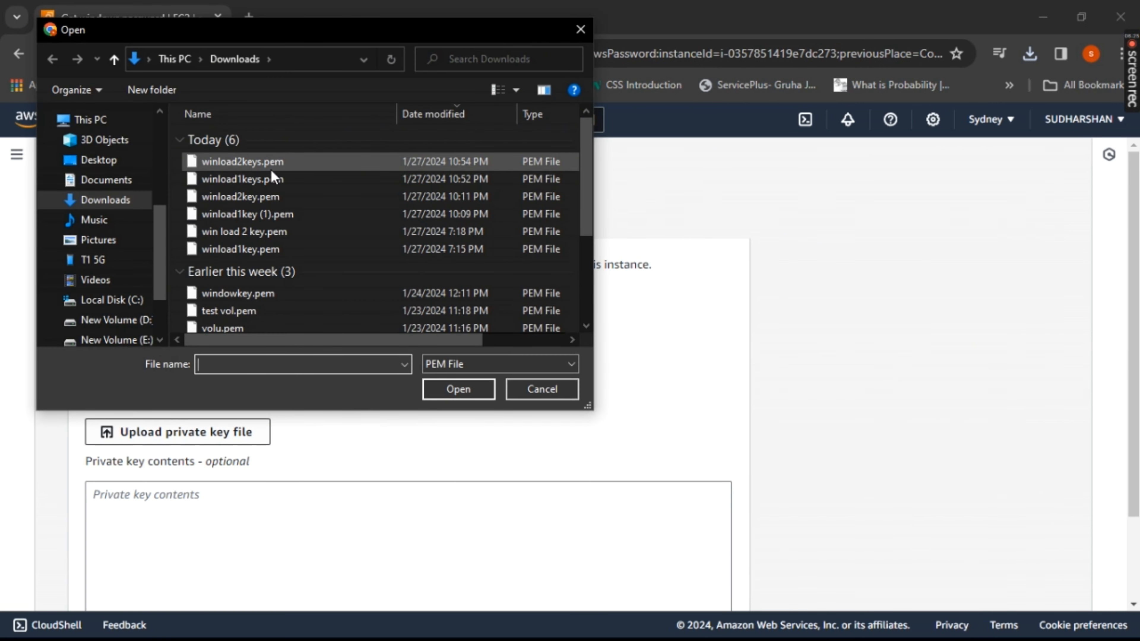
{"action": "left_click", "coordinate": [273, 178]}
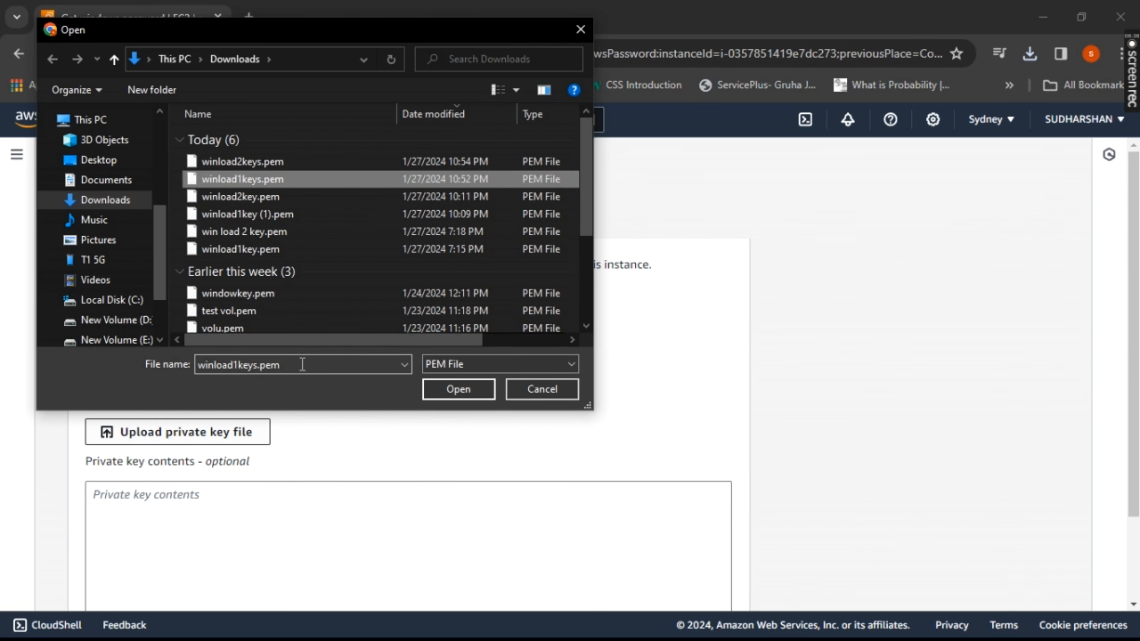
{"action": "left_click", "coordinate": [452, 389]}
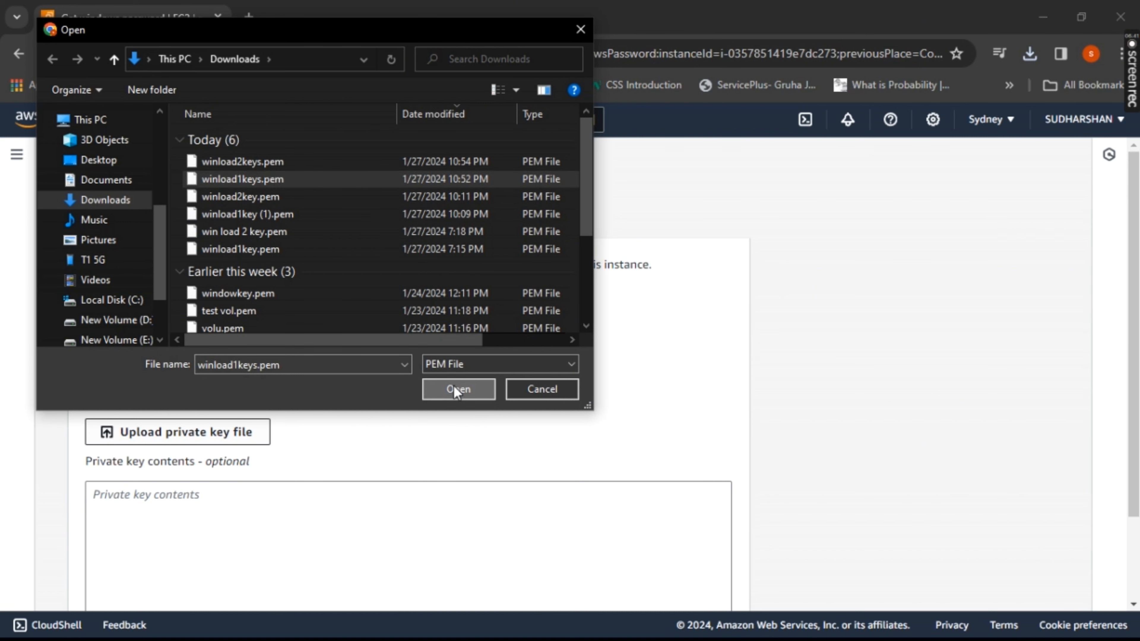
{"action": "scroll", "coordinate": [629, 560], "scroll_direction": "down", "scroll_amount": 3}
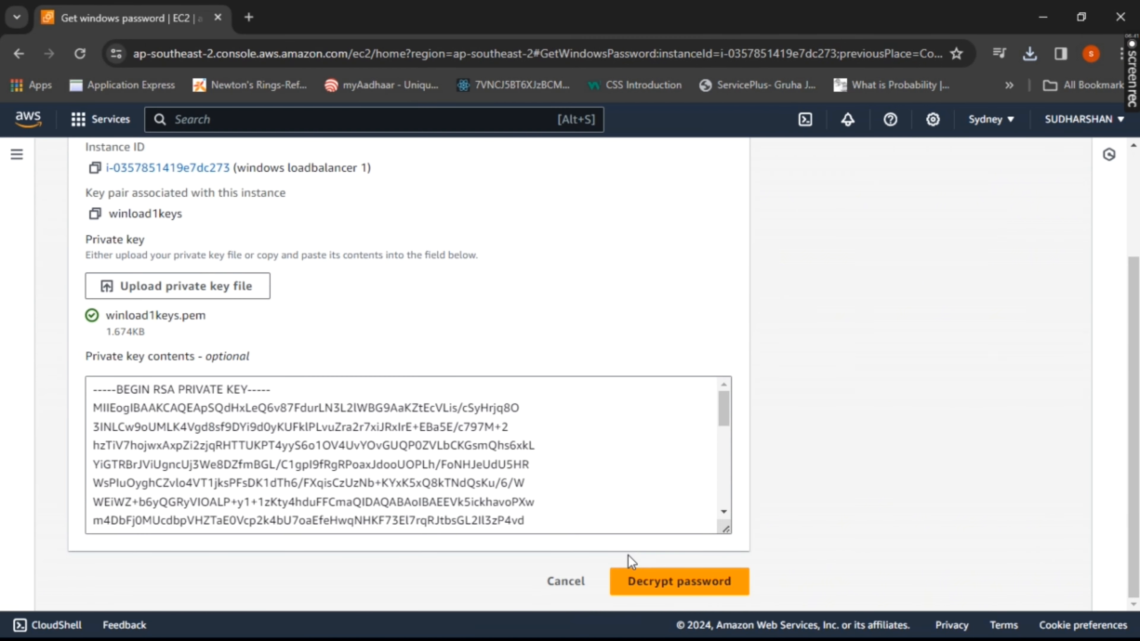
{"action": "left_click", "coordinate": [688, 602]}
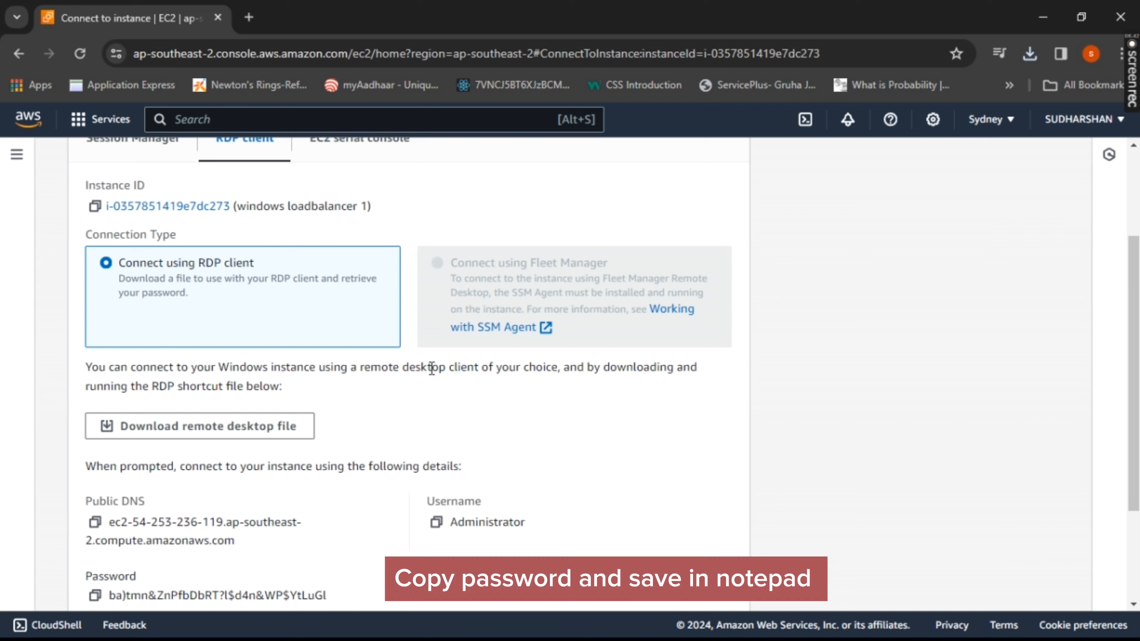
Copy the decrypted administrator password and paste it into a new Notepad document after the label "load 1 pass:"
{"action": "scroll", "coordinate": [521, 488], "scroll_direction": "down", "scroll_amount": 3}
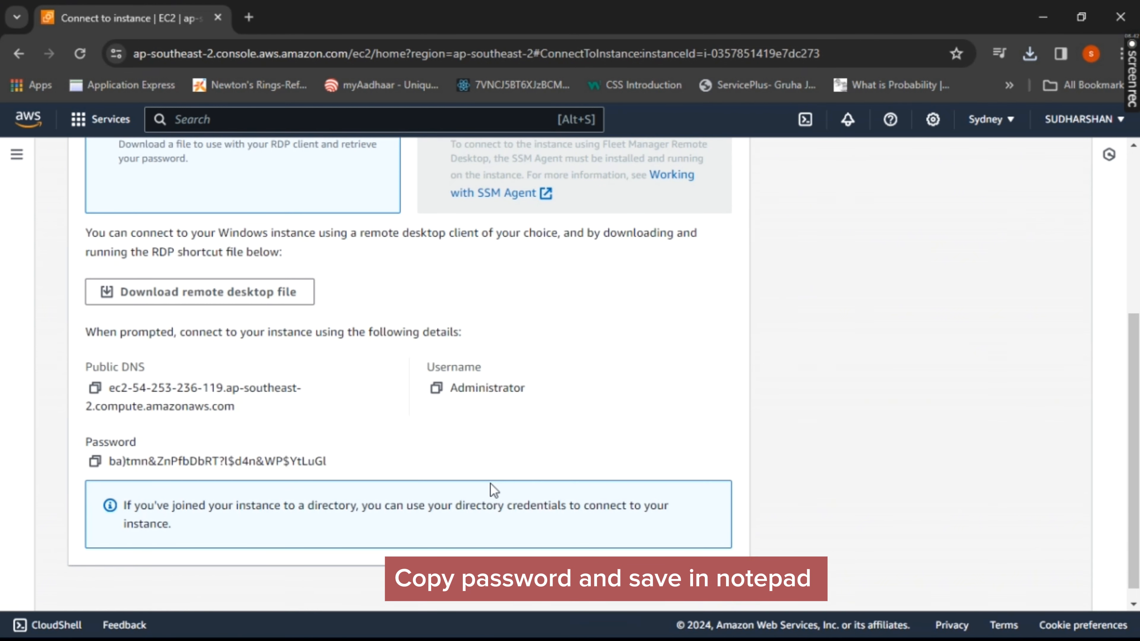
{"action": "left_click", "coordinate": [94, 447]}
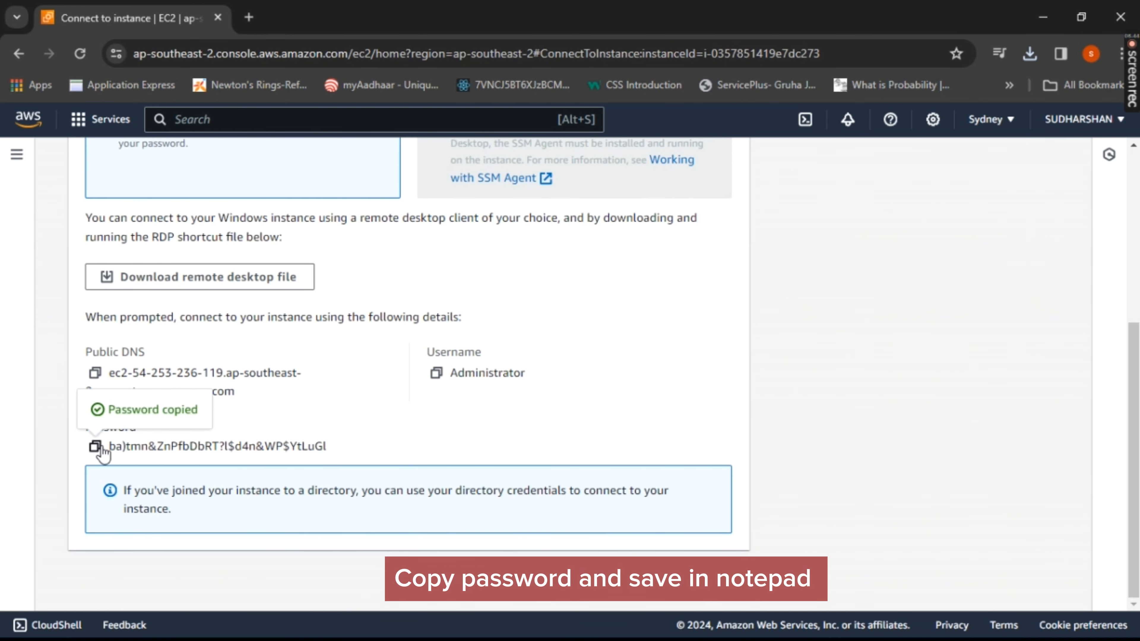
{"action": "key", "text": "super+r"}
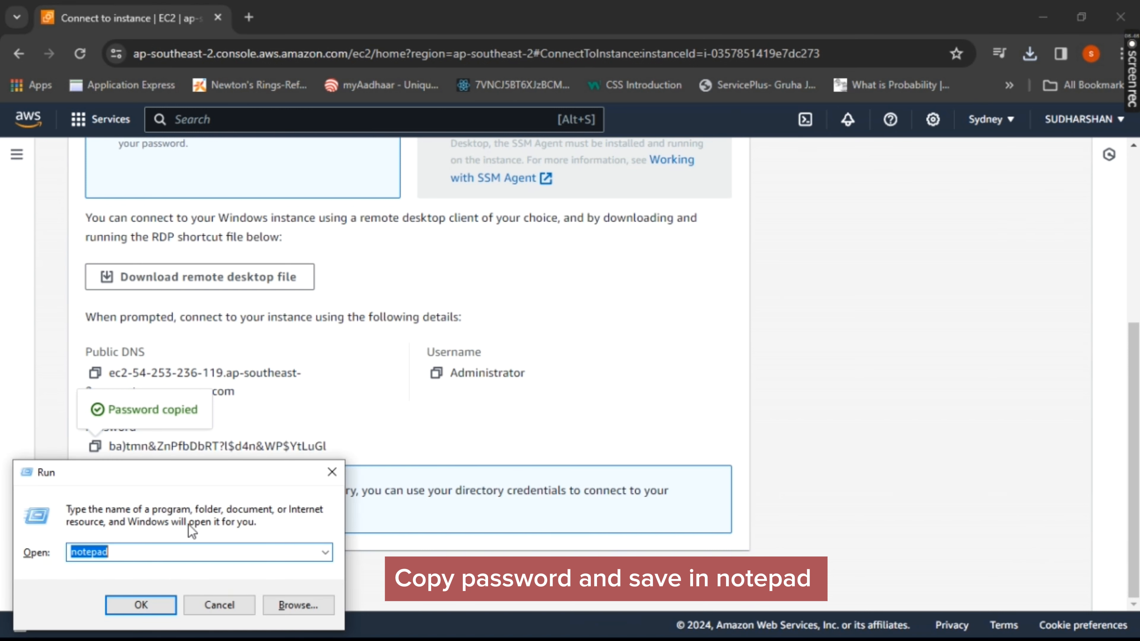
{"action": "key", "text": "Return"}
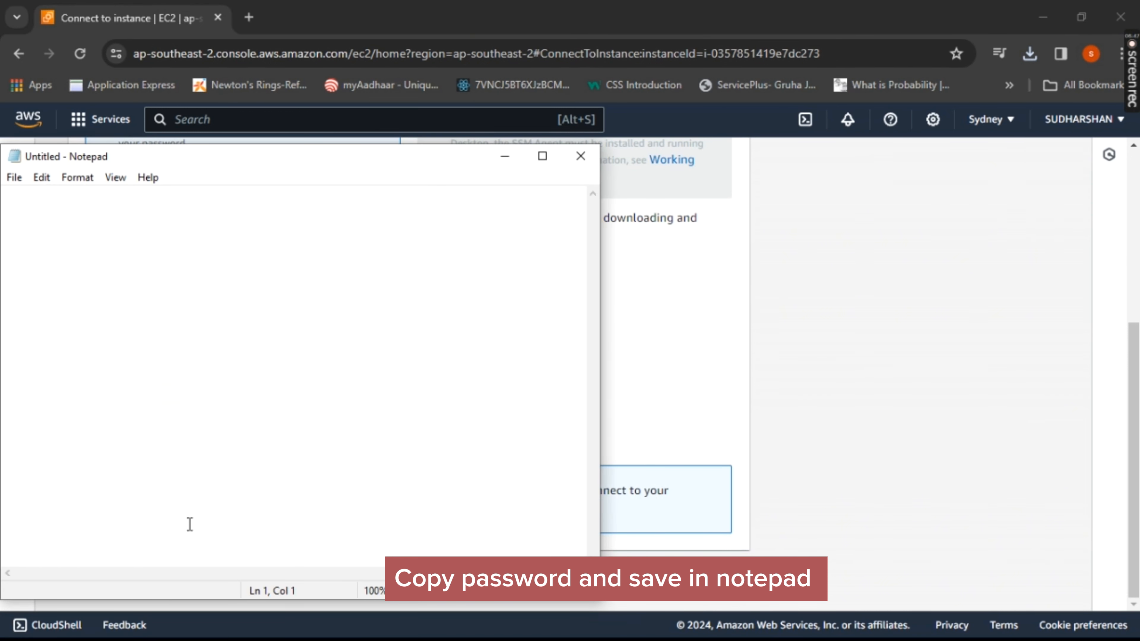
{"action": "type", "text": "load 1as"}
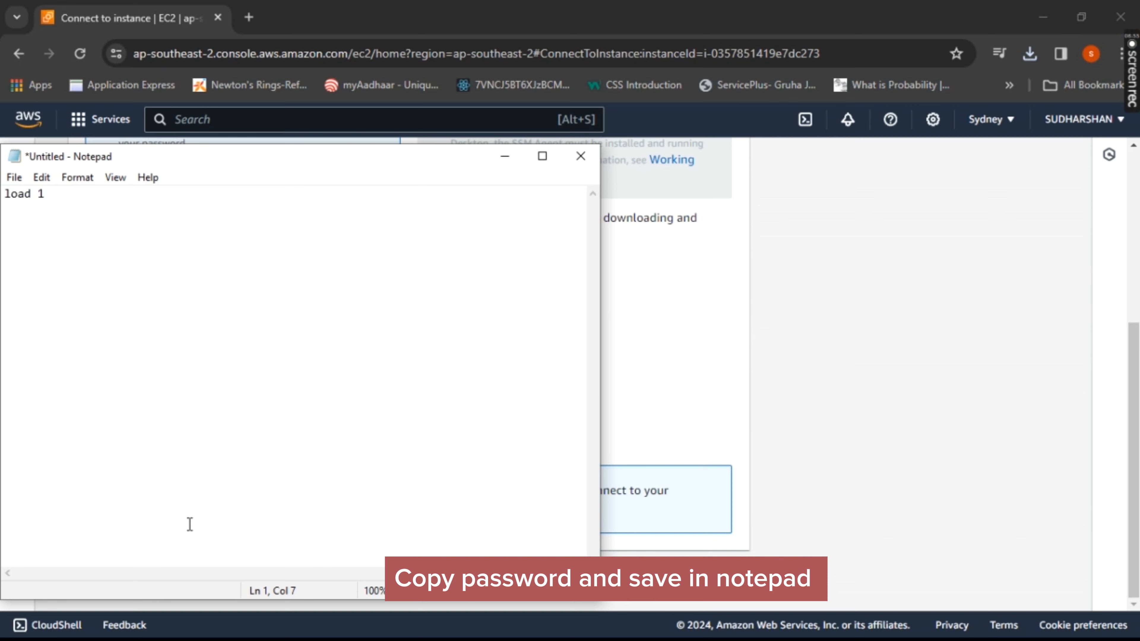
{"action": "key", "text": "BackSpace"}
{"action": "key", "text": "BackSpace"}
{"action": "type", "text": "pass:"}
{"action": "key", "text": "ctrl+v"}
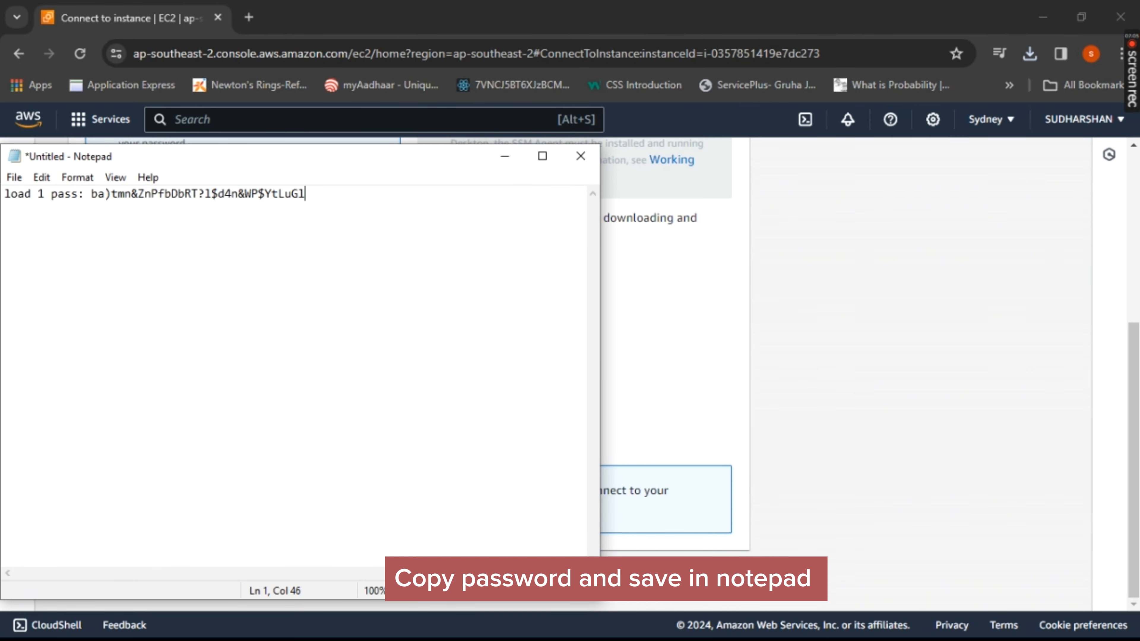
Open the downloaded file windows loadbalancer 1 (2).rdp in the browser and agree to connect despite the unknown publisher
{"action": "left_click", "coordinate": [647, 348]}
{"action": "scroll", "coordinate": [605, 357], "scroll_direction": "up", "scroll_amount": 6}
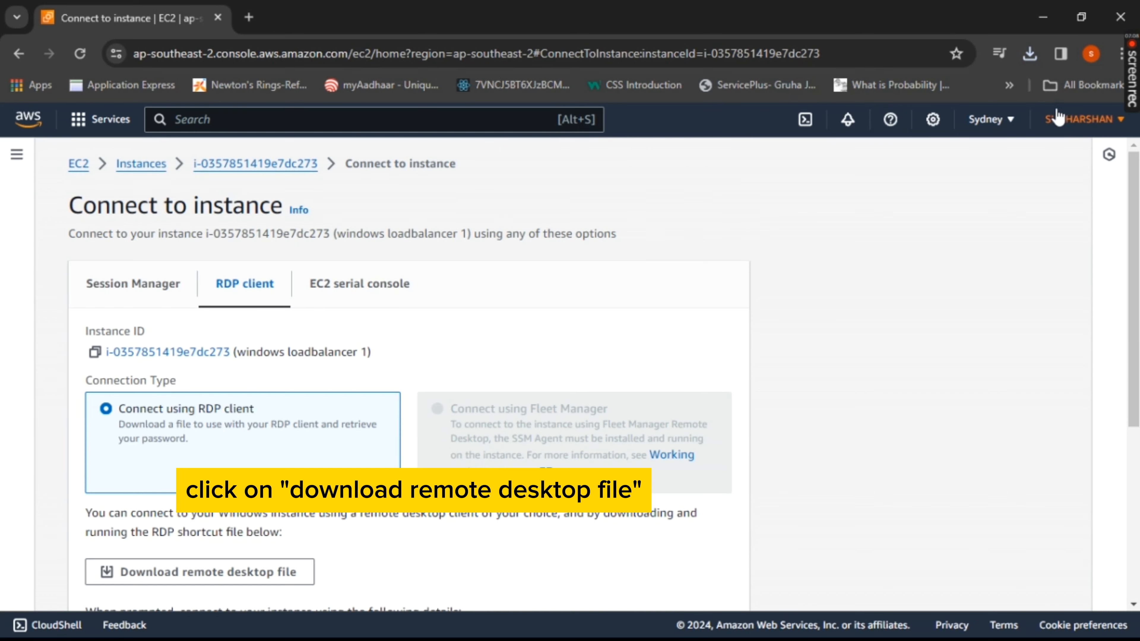
{"action": "left_click", "coordinate": [1027, 56]}
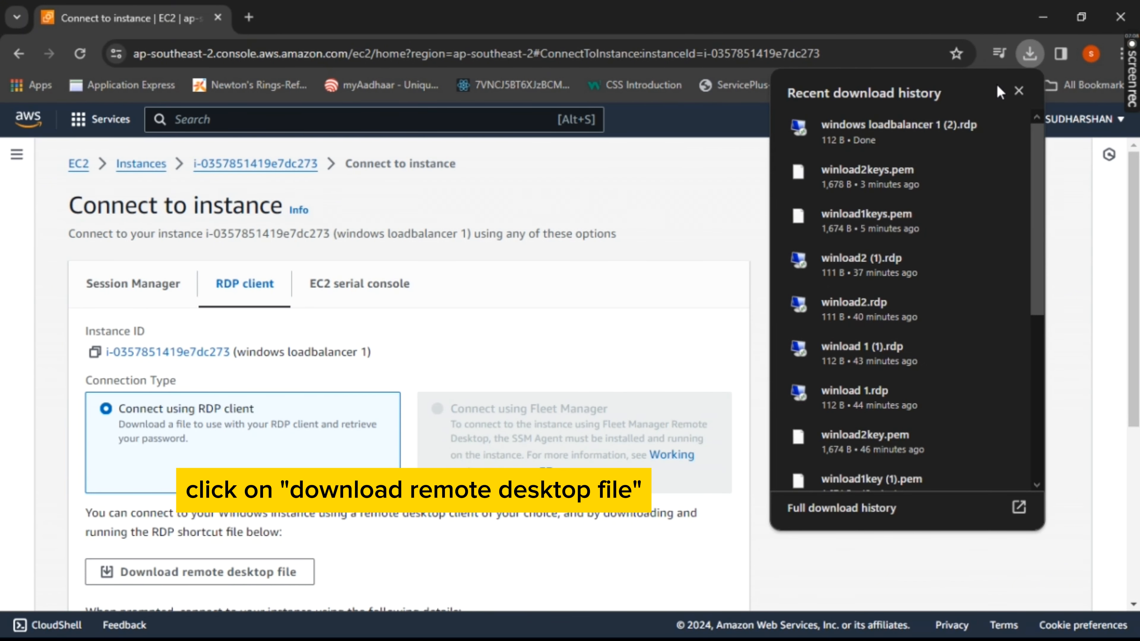
{"action": "left_click", "coordinate": [919, 120]}
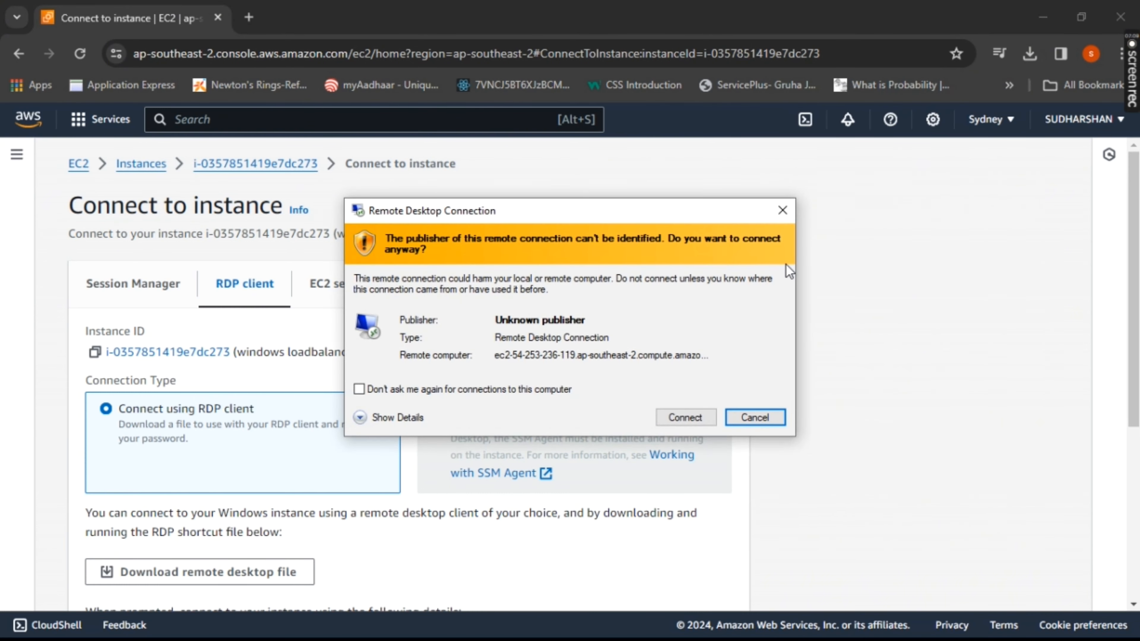
{"action": "left_click", "coordinate": [662, 421]}
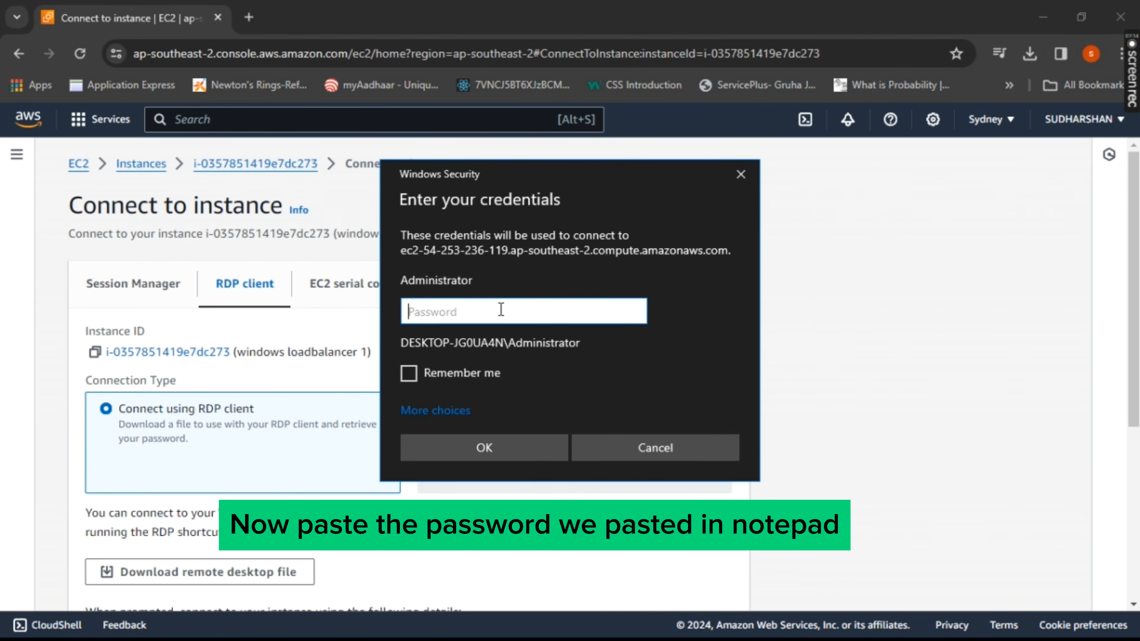
Paste the Administrator password into the credentials prompt and accept the untrusted certificate to start the remote session
{"action": "key", "text": "ctrl+v"}
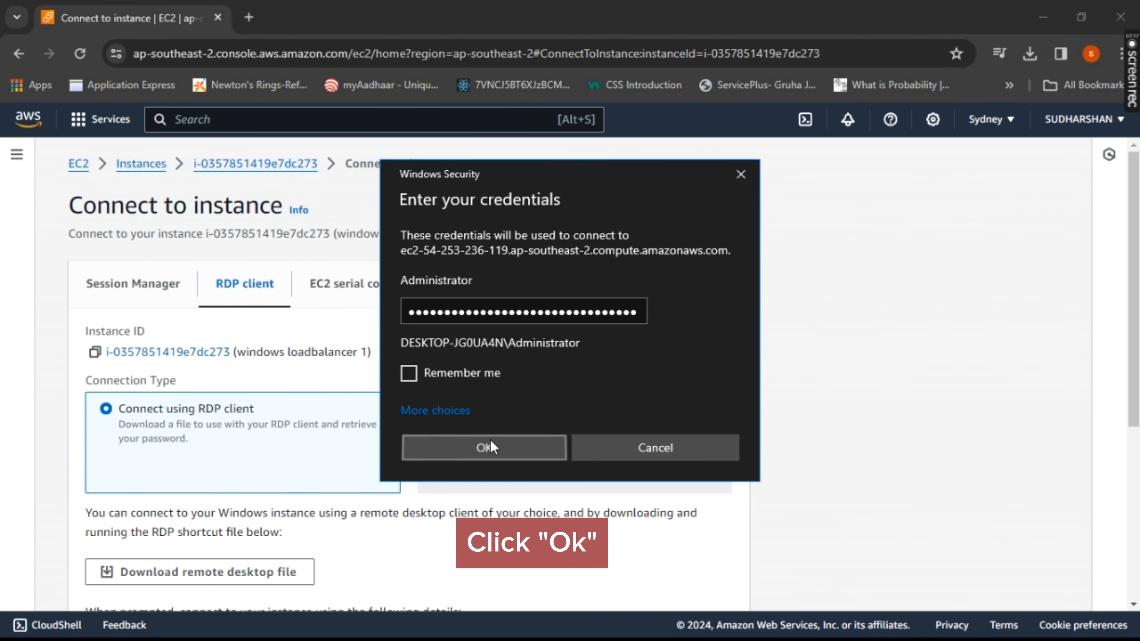
{"action": "left_click", "coordinate": [491, 447]}
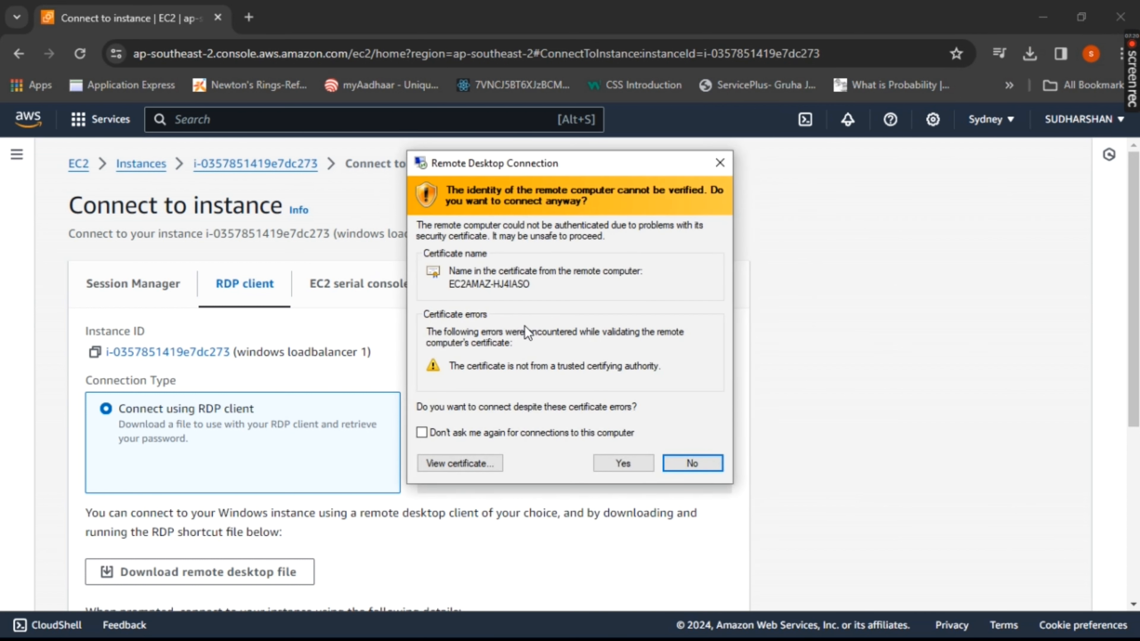
{"action": "left_click", "coordinate": [624, 464]}
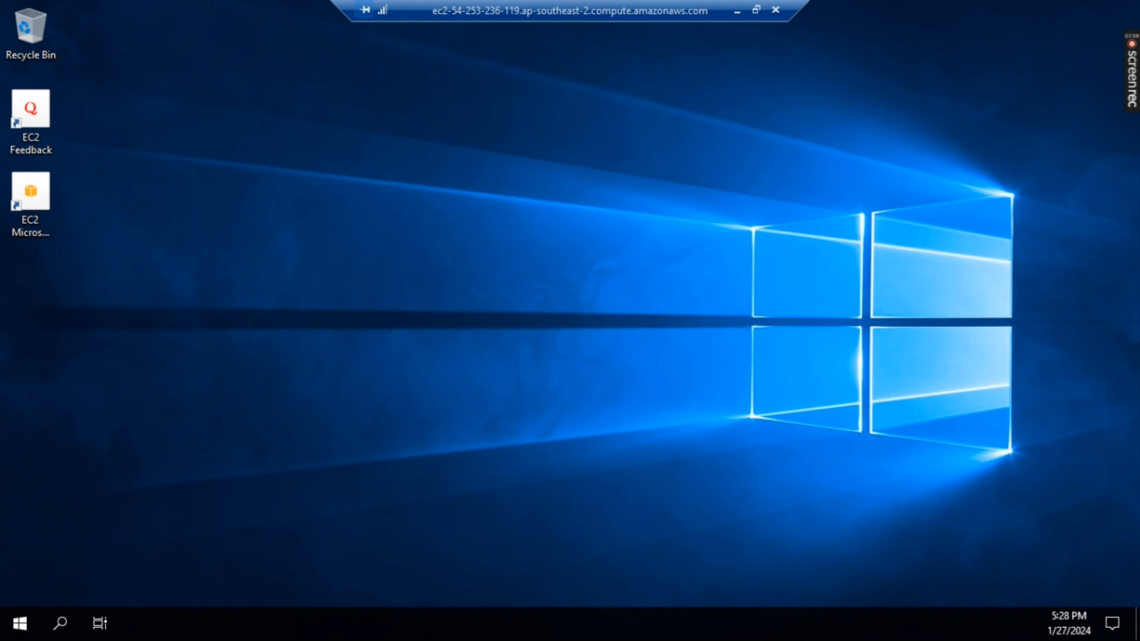
Launch Server Manager on the remote server and dismiss the Windows Admin Center message
{"action": "left_click", "coordinate": [18, 627]}
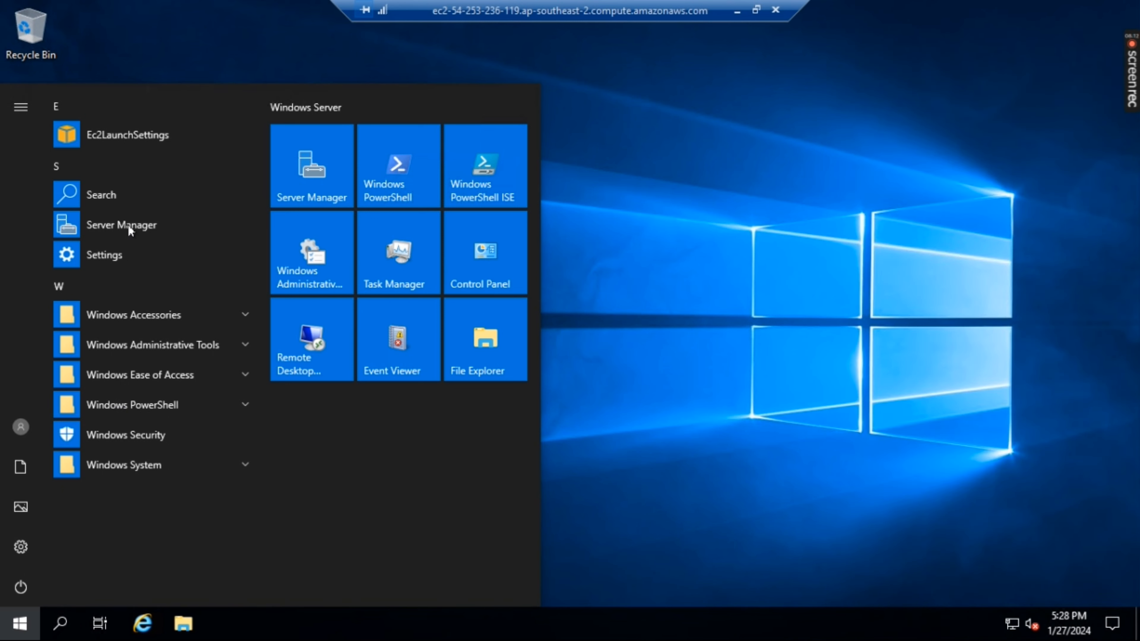
{"action": "left_click", "coordinate": [153, 226]}
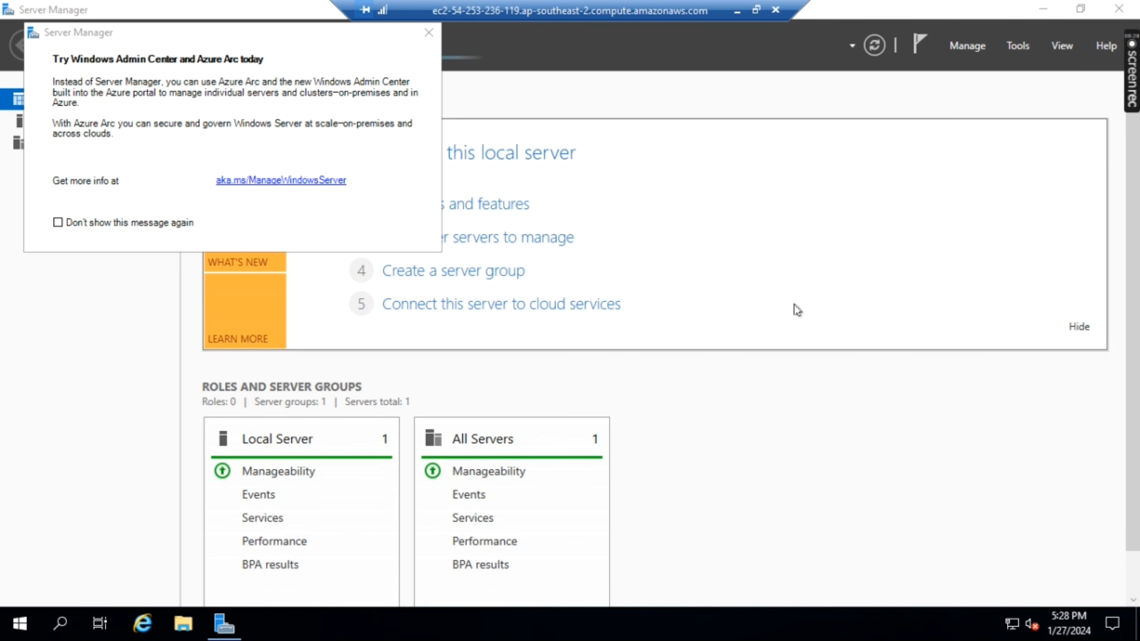
{"action": "left_click", "coordinate": [429, 33]}
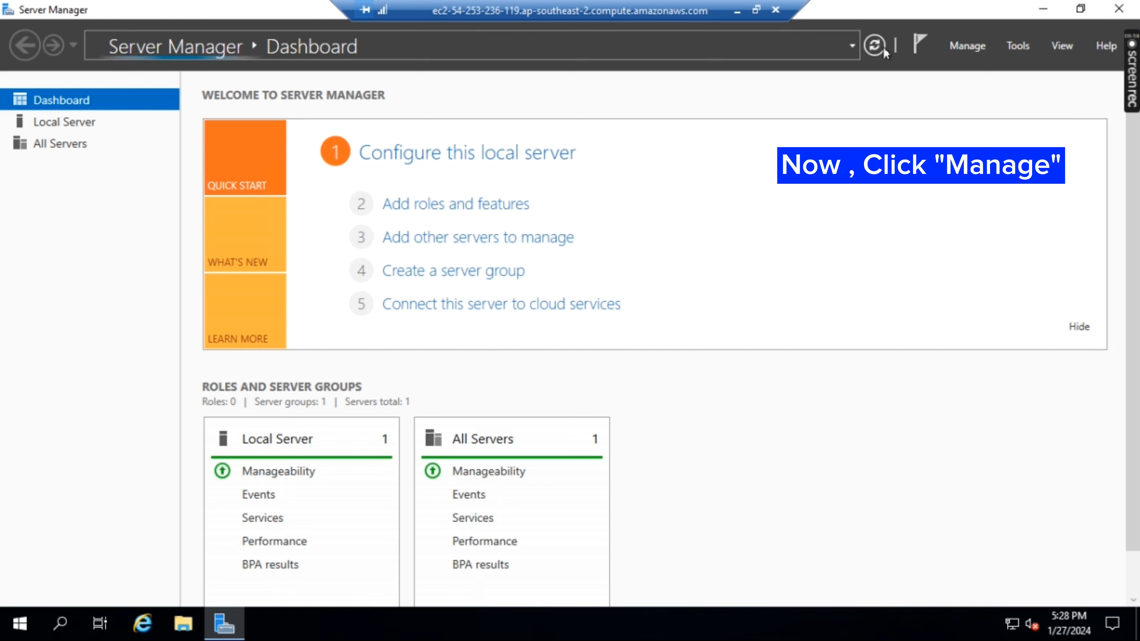
Start adding roles and features with the default installation type, targeting the Windows Server 2019 machine from the server pool
{"action": "left_click", "coordinate": [970, 45]}
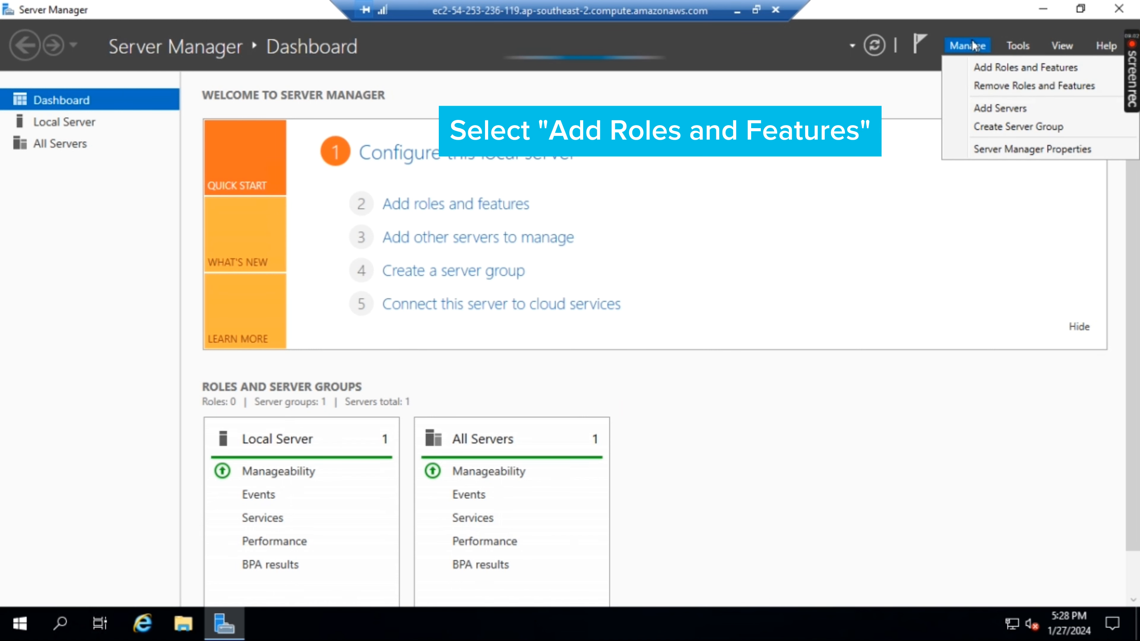
{"action": "left_click", "coordinate": [1093, 63]}
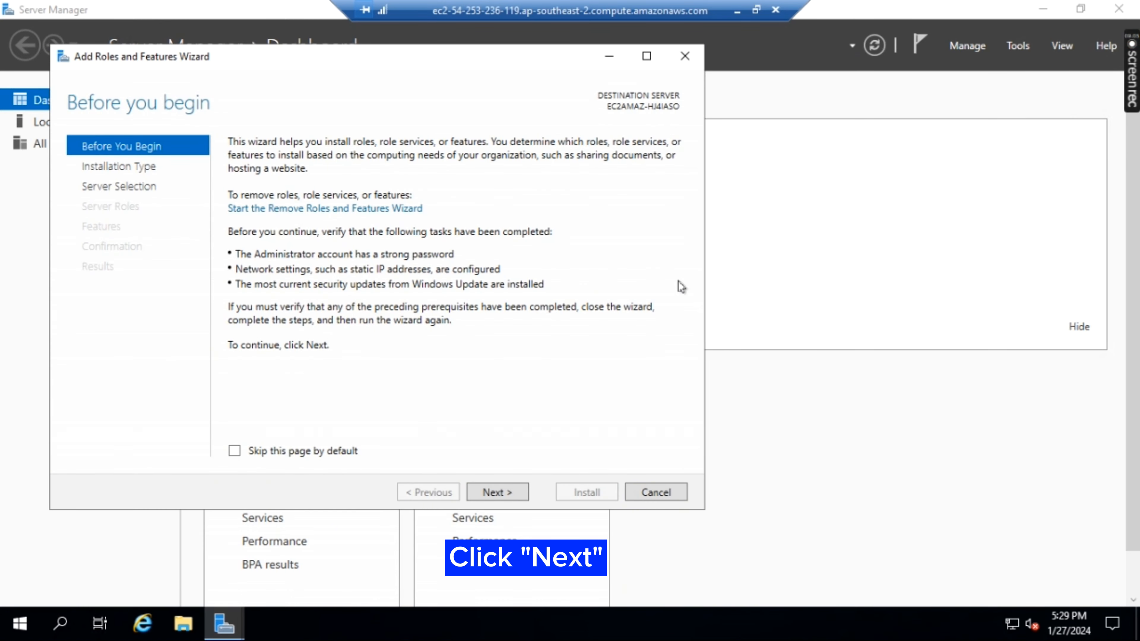
{"action": "left_click", "coordinate": [512, 492]}
{"action": "left_click", "coordinate": [498, 493]}
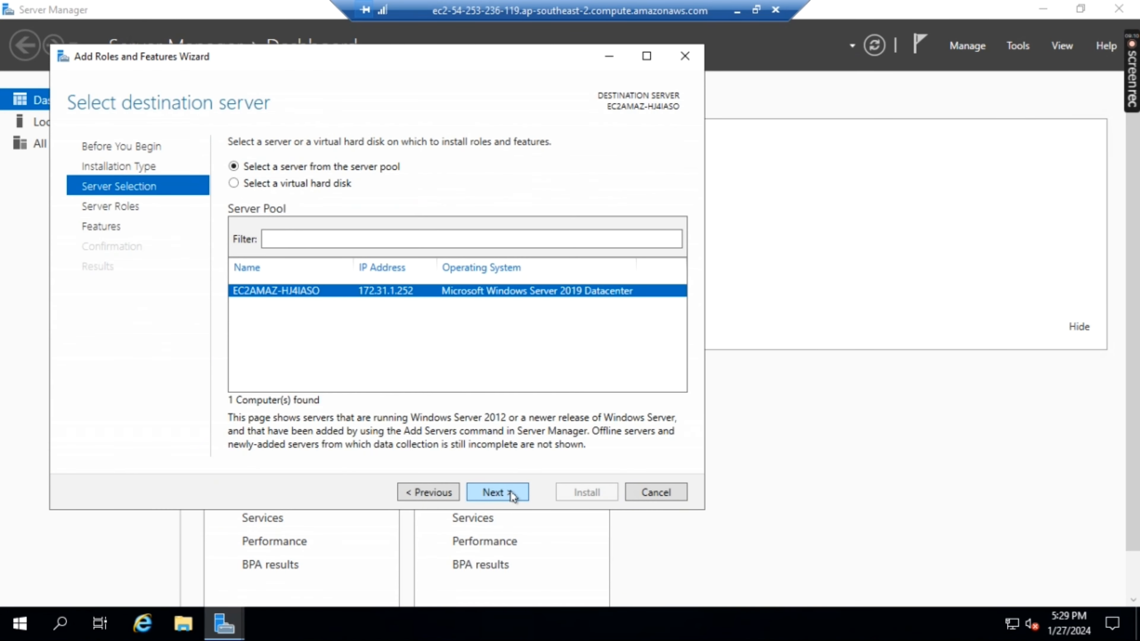
{"action": "left_click", "coordinate": [498, 492]}
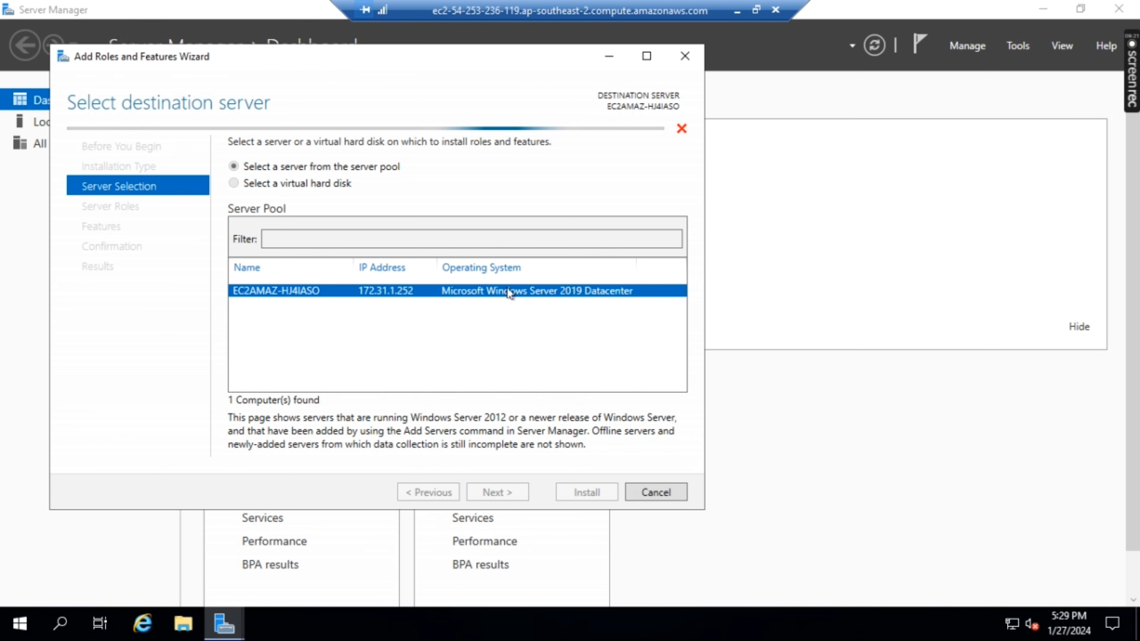
{"action": "left_click", "coordinate": [875, 45]}
{"action": "left_click", "coordinate": [494, 493]}
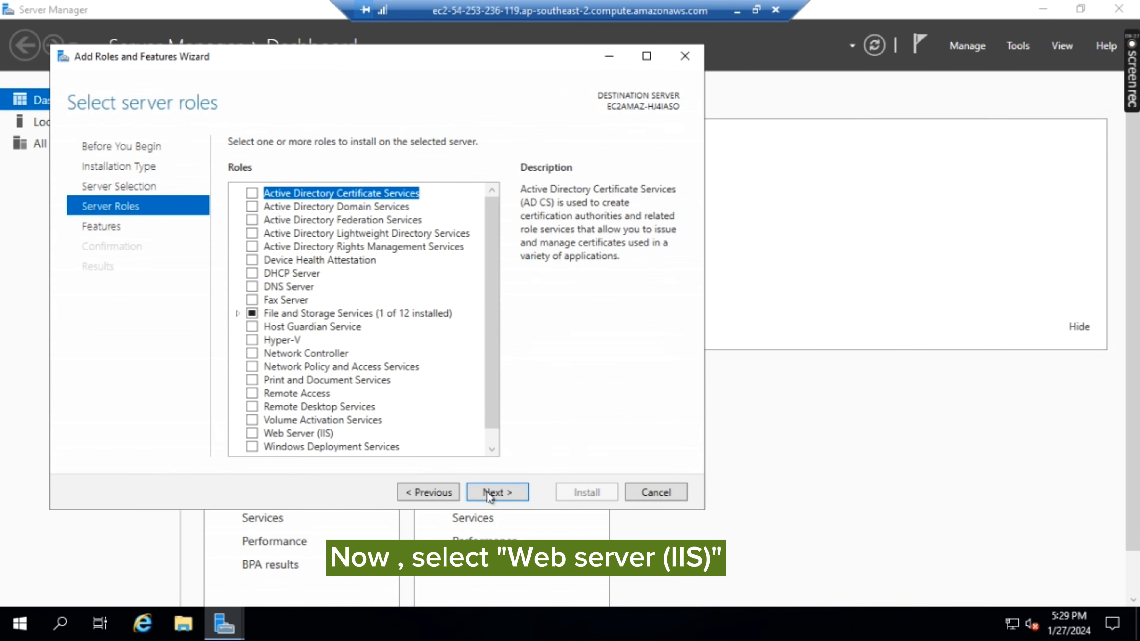
Choose the Web Server (IIS) role together with its required IIS Management Console tools
{"action": "left_click", "coordinate": [252, 434]}
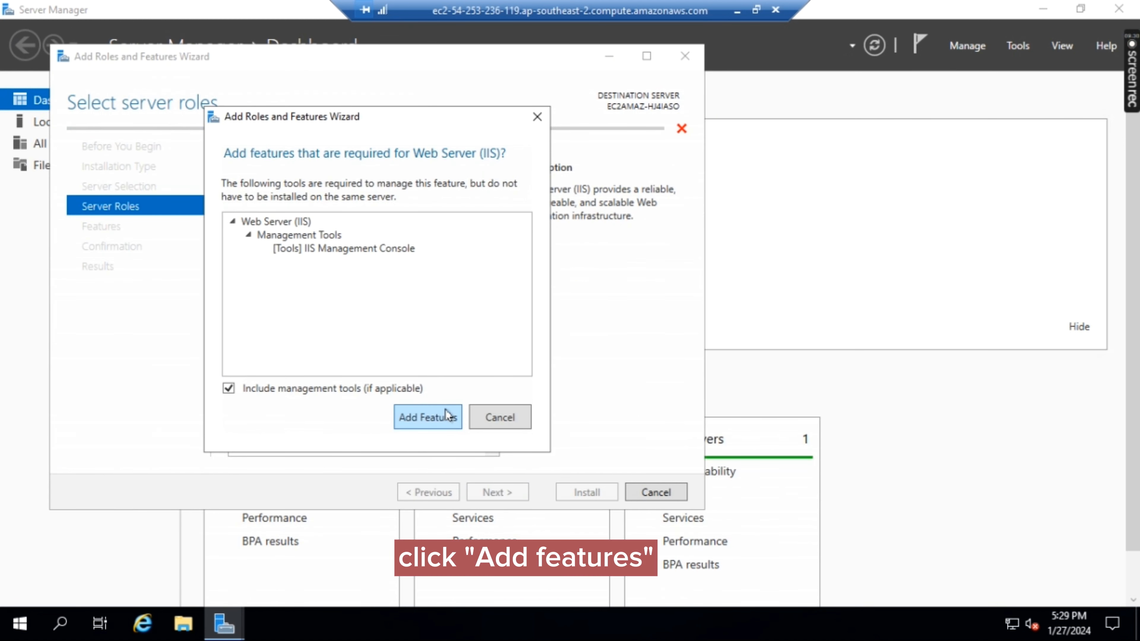
{"action": "left_click", "coordinate": [446, 416]}
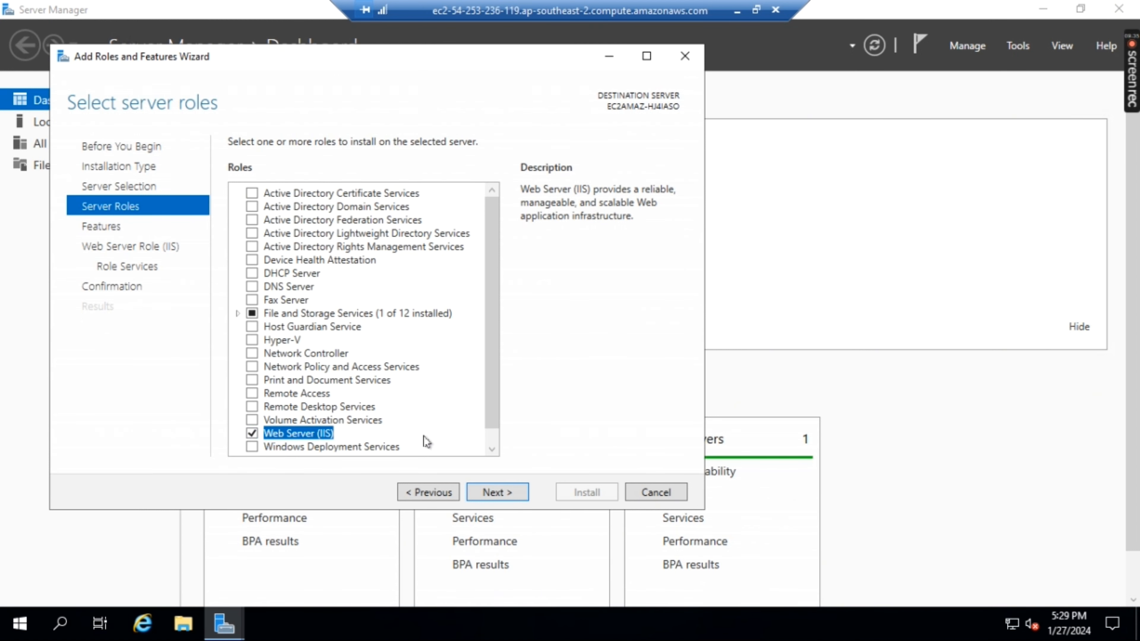
{"action": "left_click", "coordinate": [514, 492]}
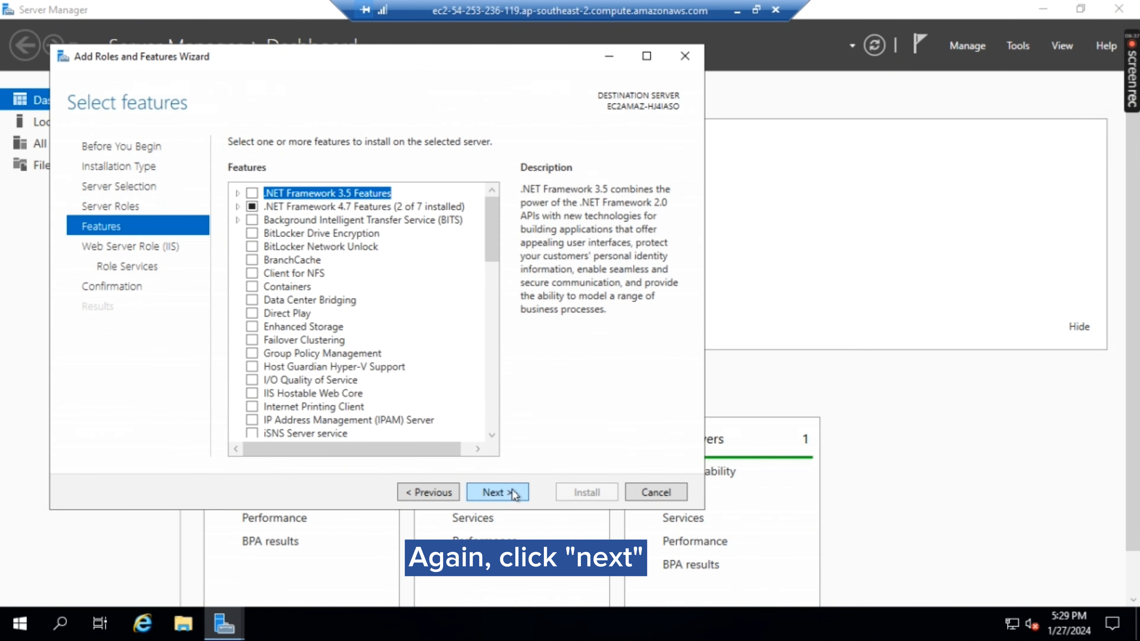
Keep the default features and IIS role services and install the Web Server role
{"action": "left_click", "coordinate": [484, 492]}
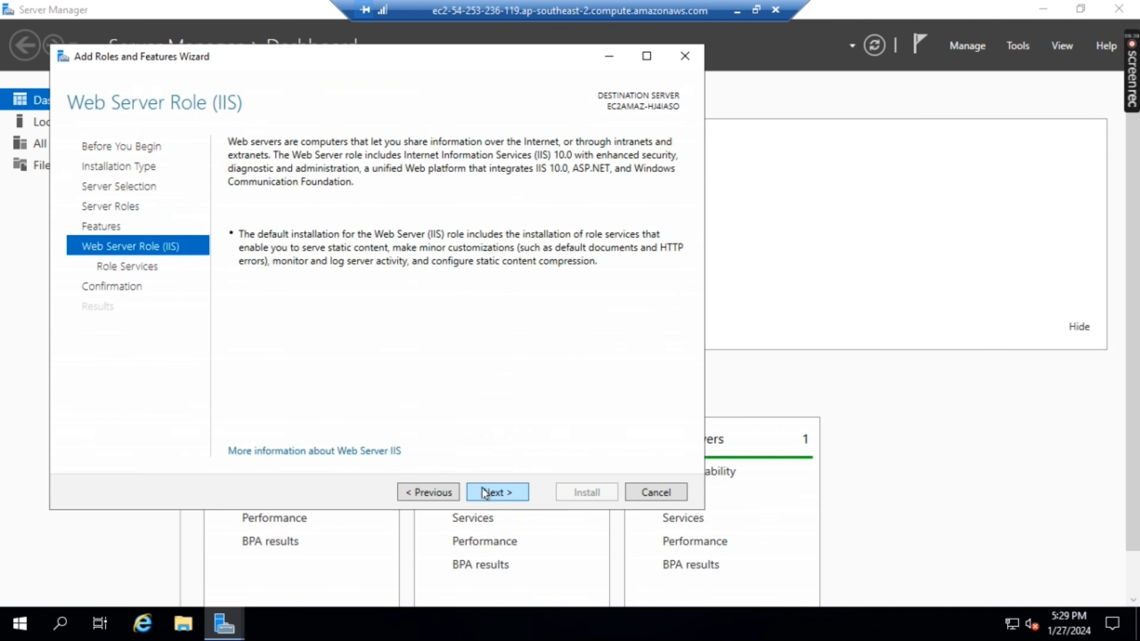
{"action": "left_click", "coordinate": [484, 492]}
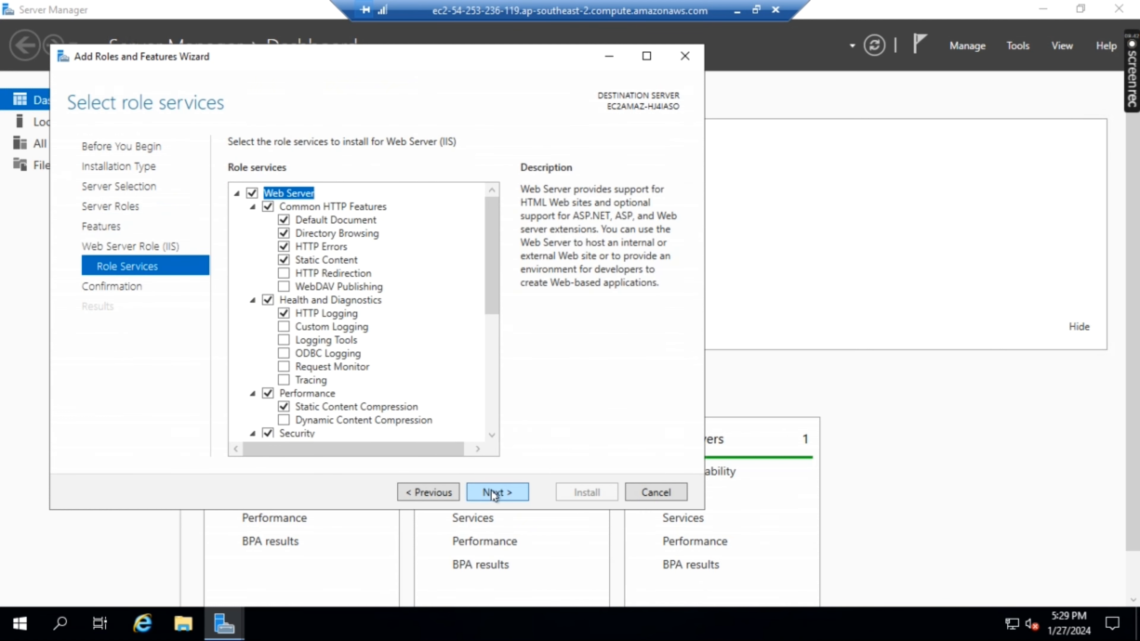
{"action": "left_click", "coordinate": [500, 493]}
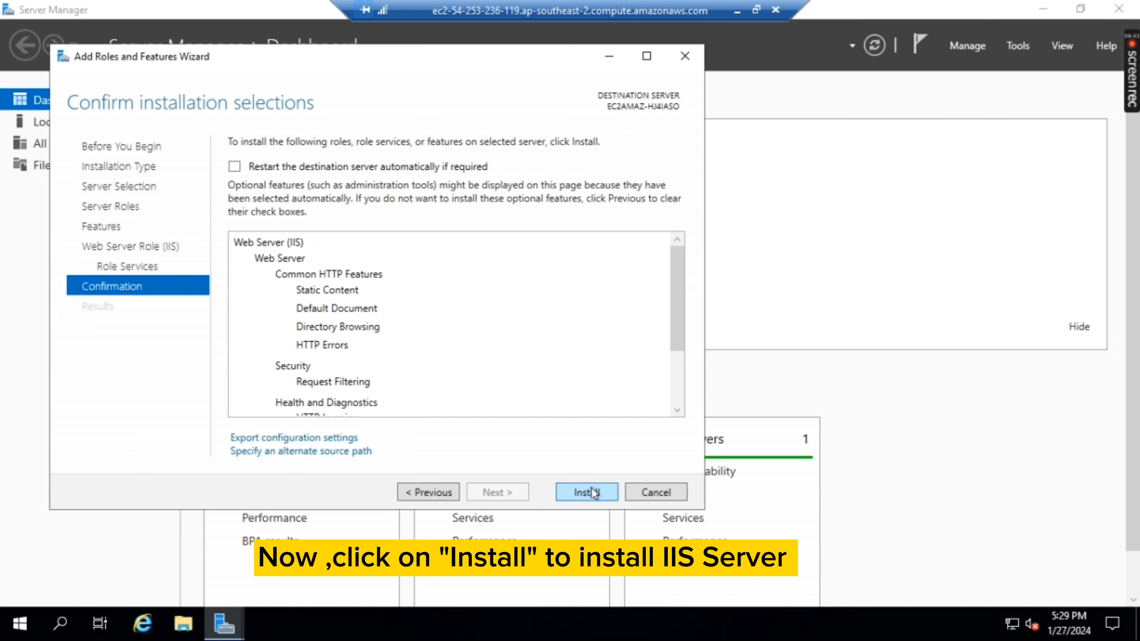
{"action": "left_click", "coordinate": [608, 493]}
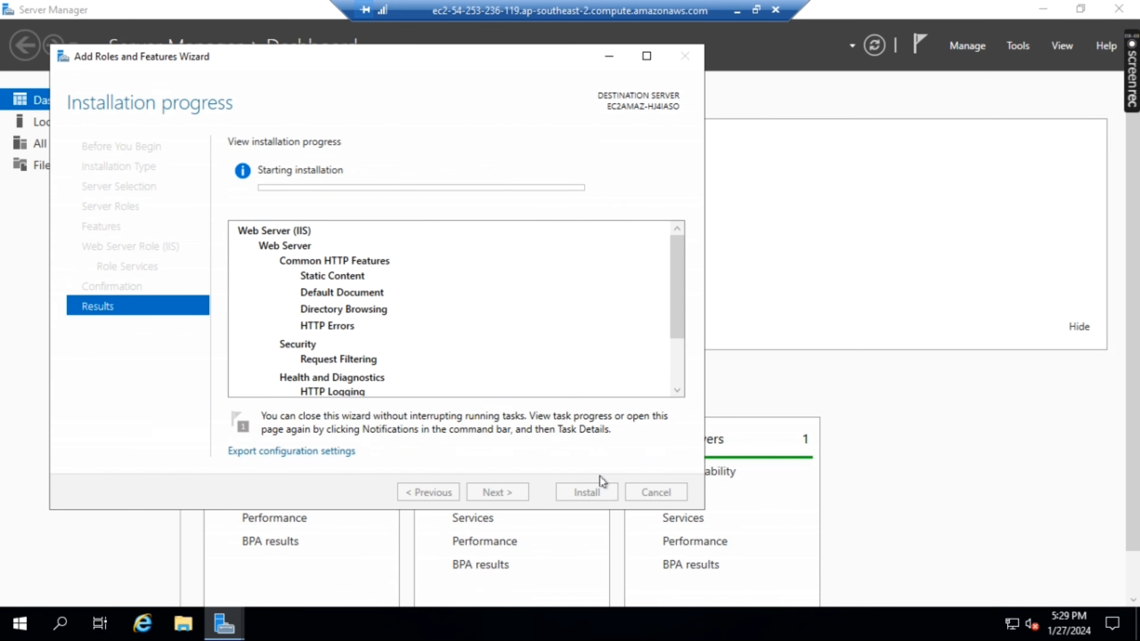
Refresh the Server Manager dashboard, then close the installation wizard and Server Manager
{"action": "left_click", "coordinate": [874, 45]}
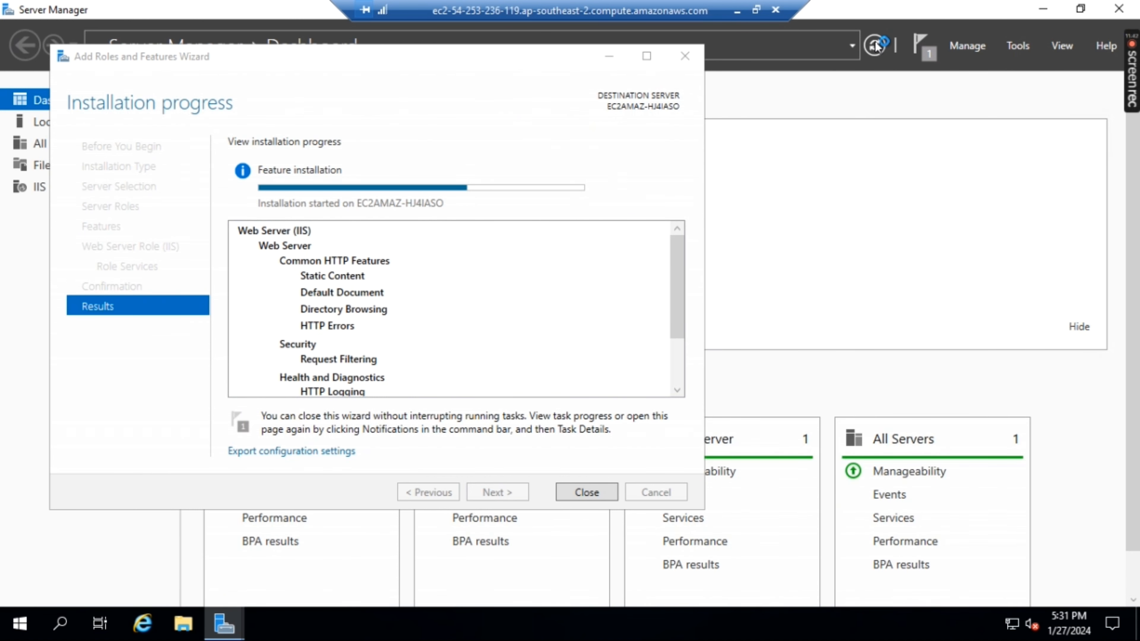
{"action": "left_click", "coordinate": [583, 492]}
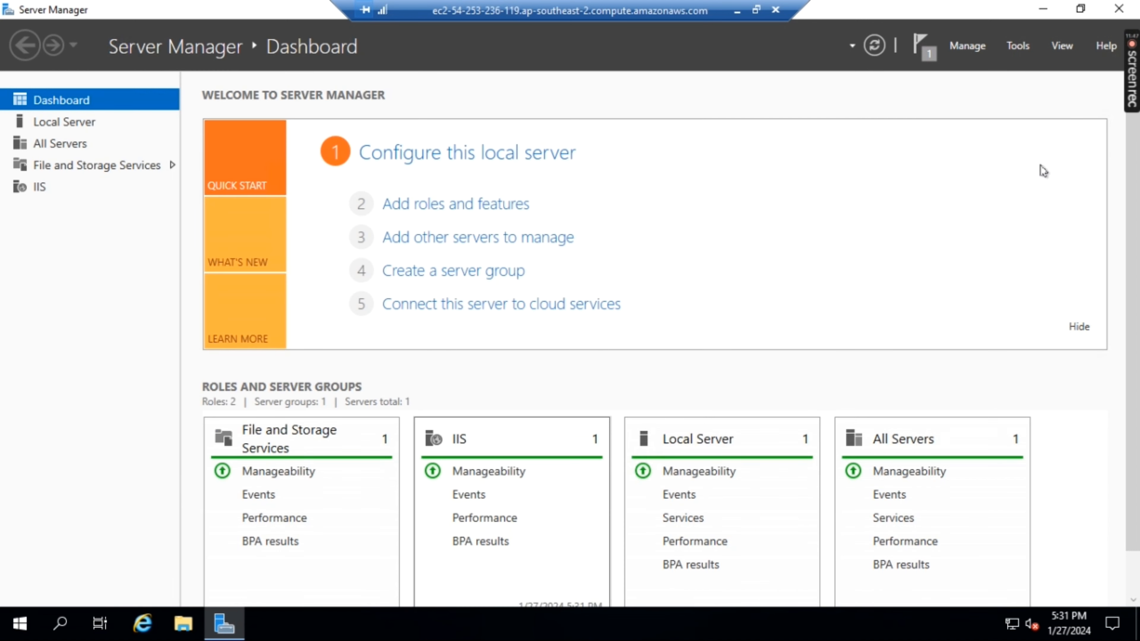
{"action": "left_click", "coordinate": [1117, 14]}
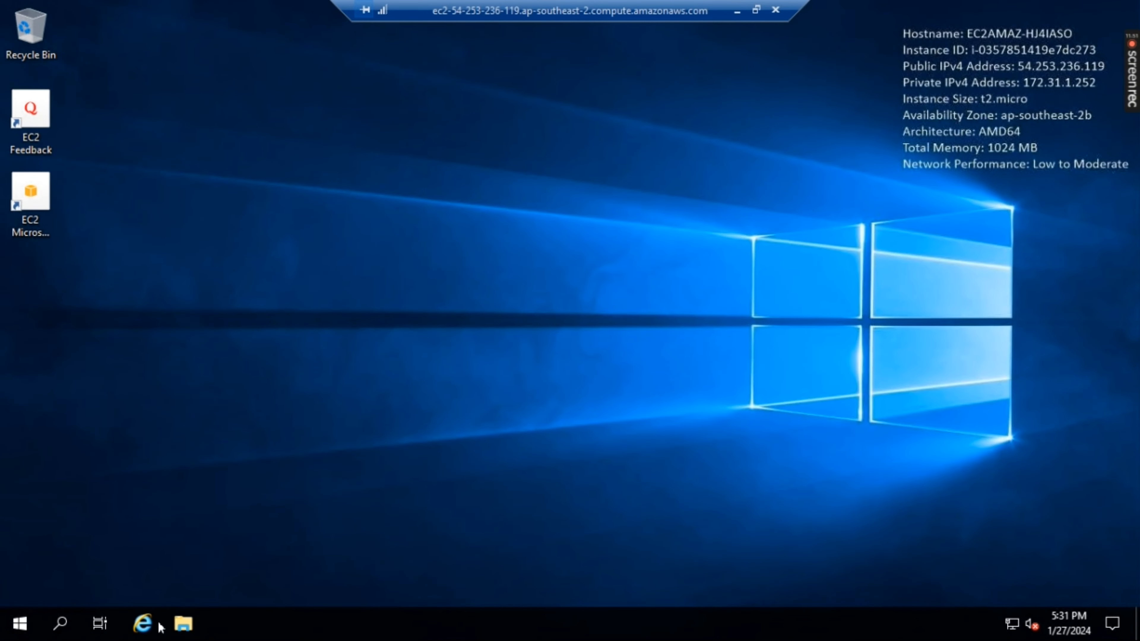
Browse in File Explorer to the website folder C:\inetpub\wwwroot
{"action": "left_click", "coordinate": [185, 625]}
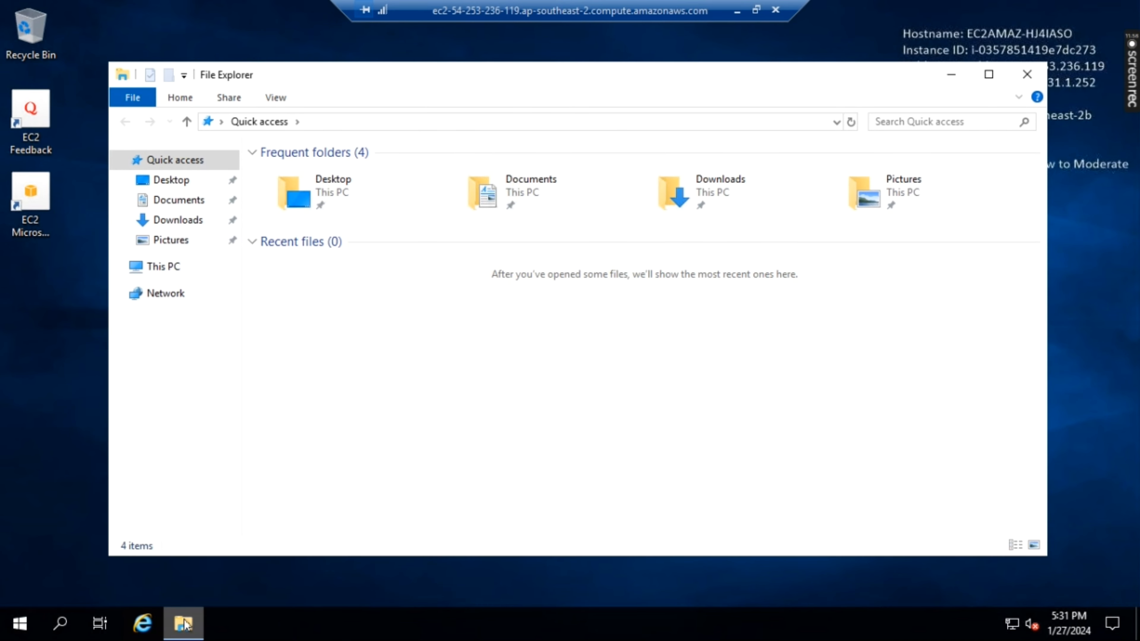
{"action": "left_click", "coordinate": [170, 270]}
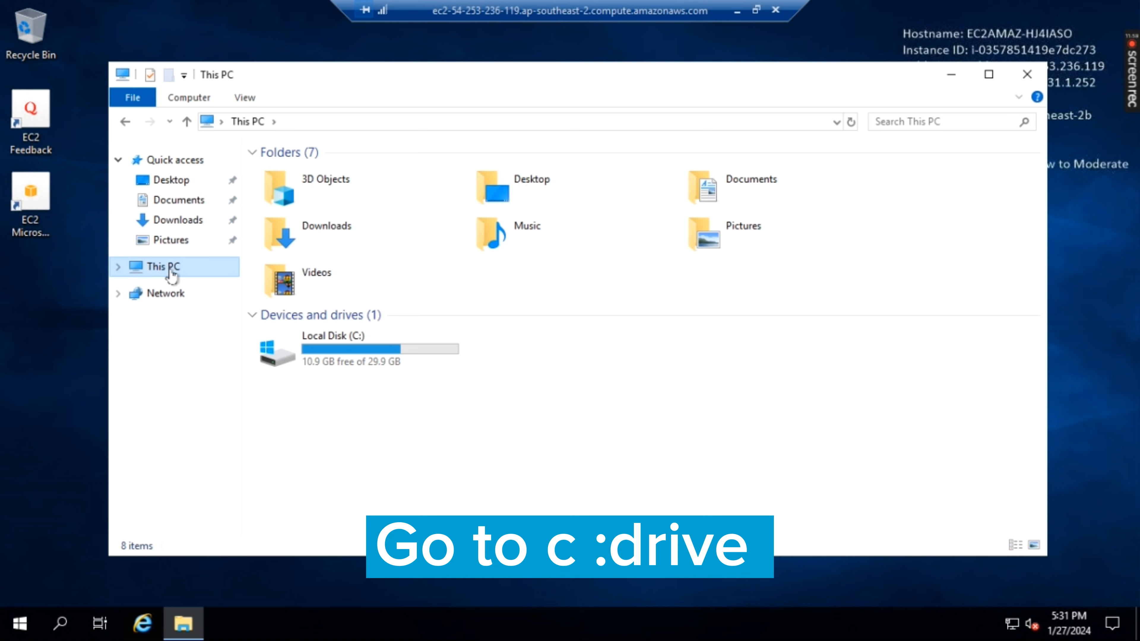
{"action": "left_click", "coordinate": [301, 362]}
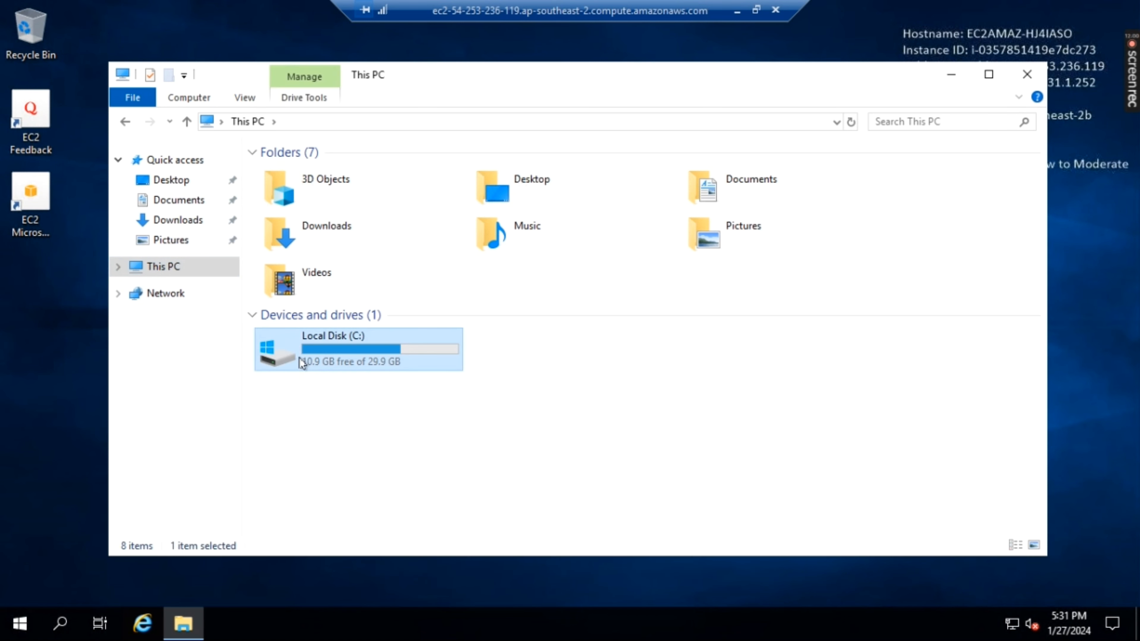
{"action": "double_click", "coordinate": [300, 361]}
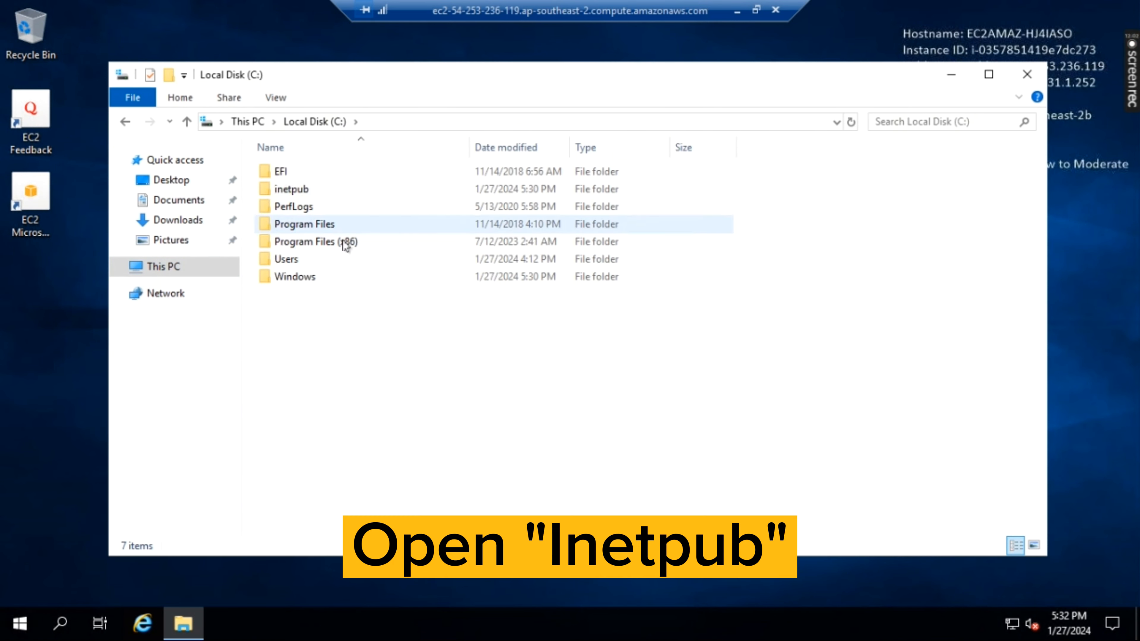
{"action": "double_click", "coordinate": [419, 190]}
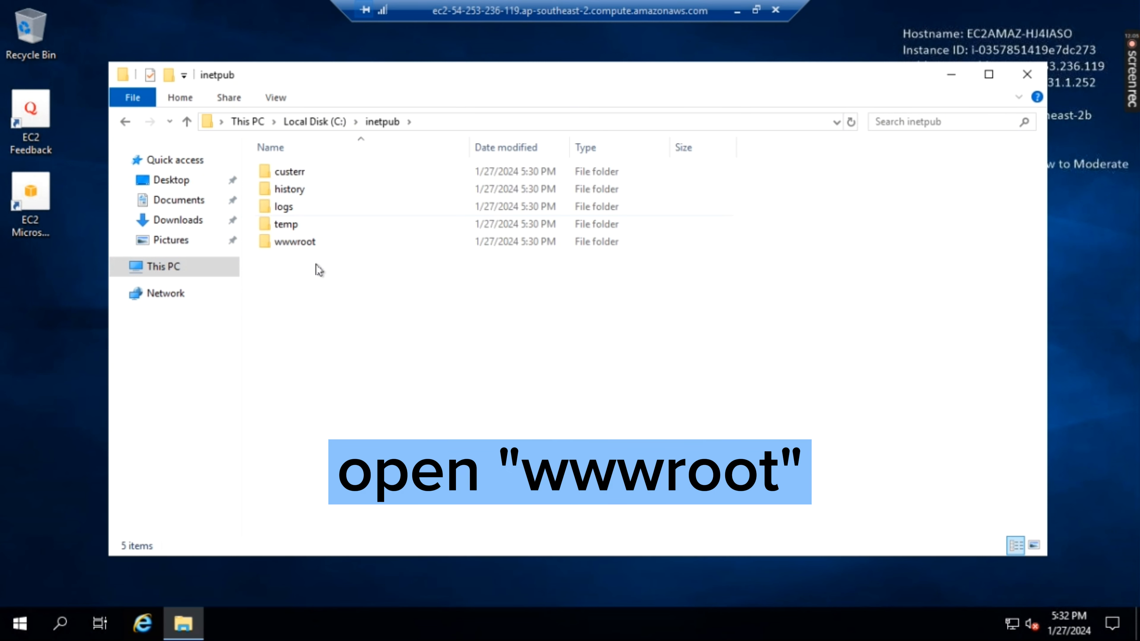
{"action": "double_click", "coordinate": [326, 244]}
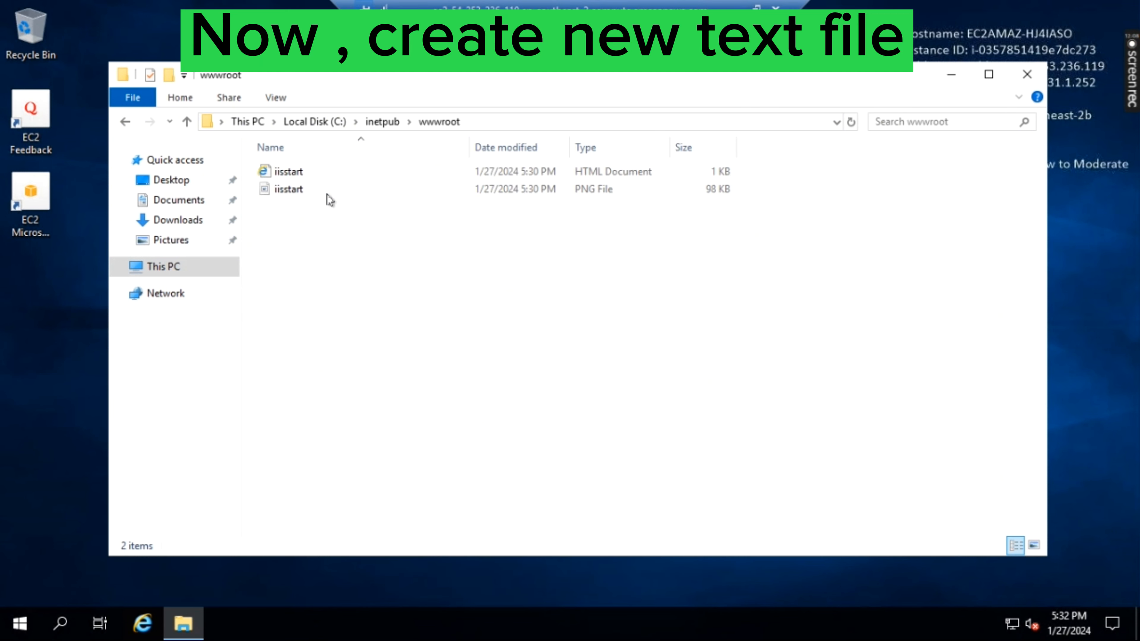
Create a new text document in the wwwroot folder
{"action": "right_click", "coordinate": [424, 294]}
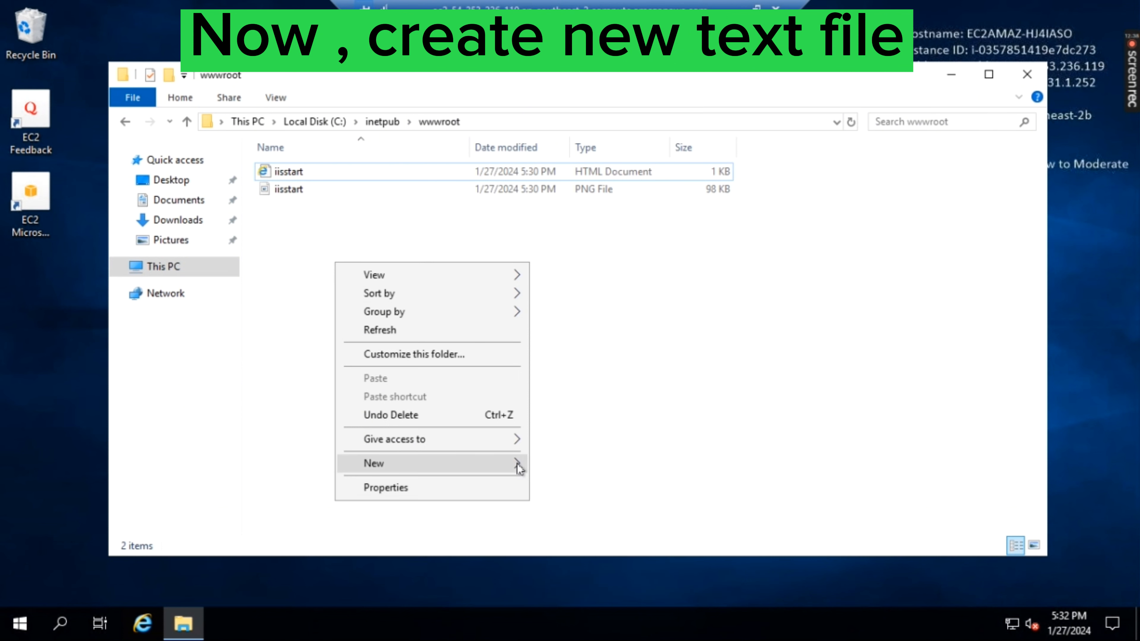
{"action": "mouse_move", "coordinate": [519, 468]}
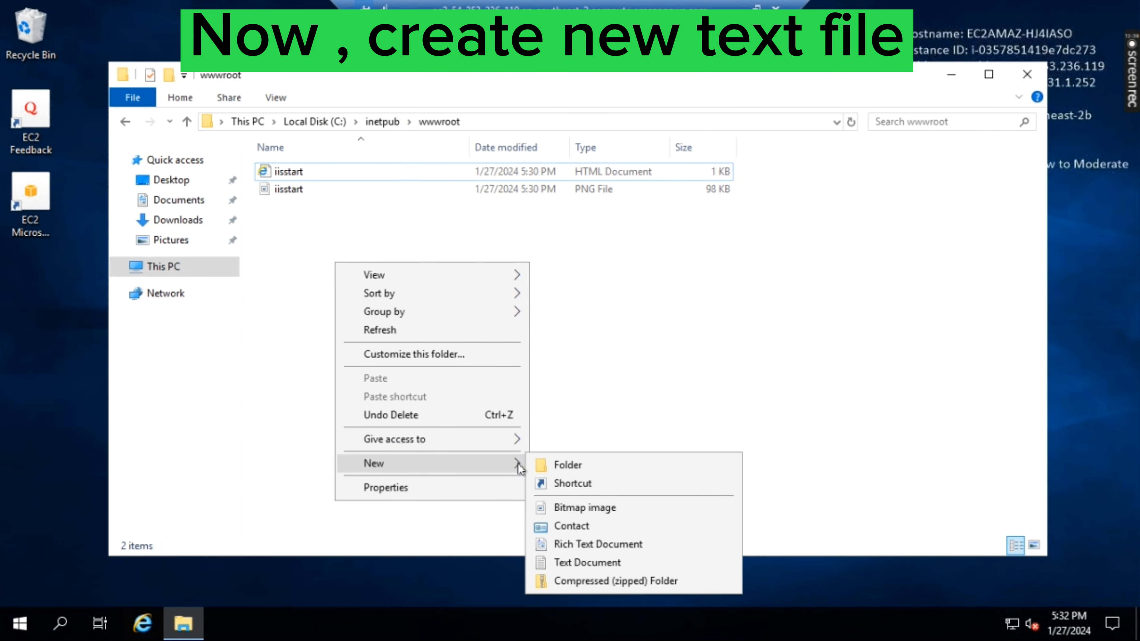
{"action": "left_click", "coordinate": [576, 564]}
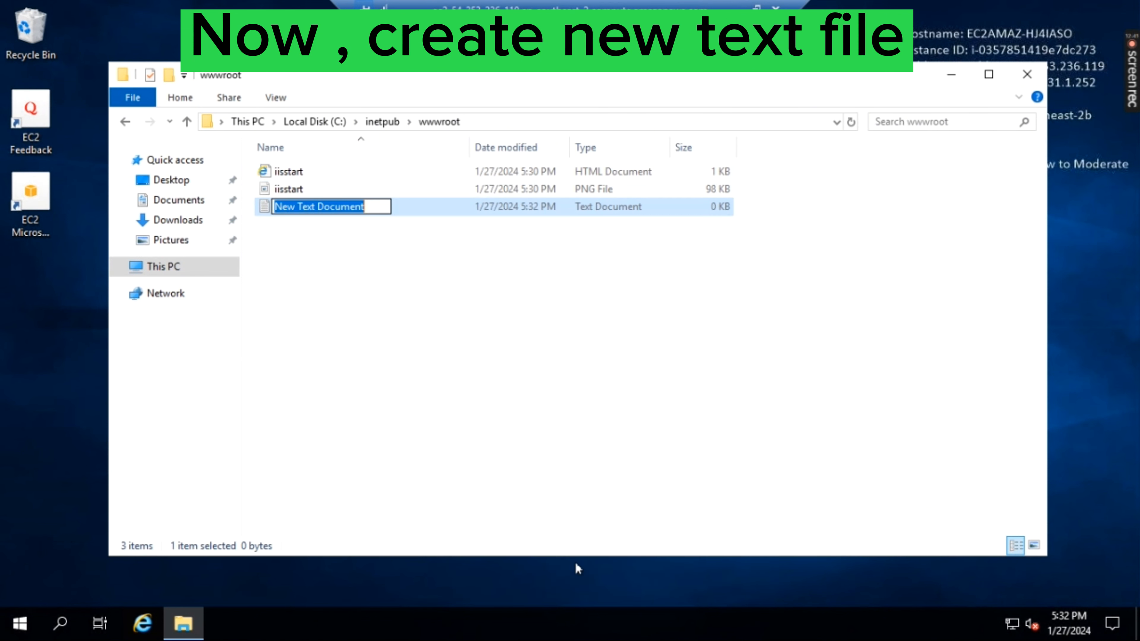
Open the new text document in wwwroot and enter the text "this is my website 1"
{"action": "double_click", "coordinate": [414, 211]}
{"action": "type", "text": "t"}
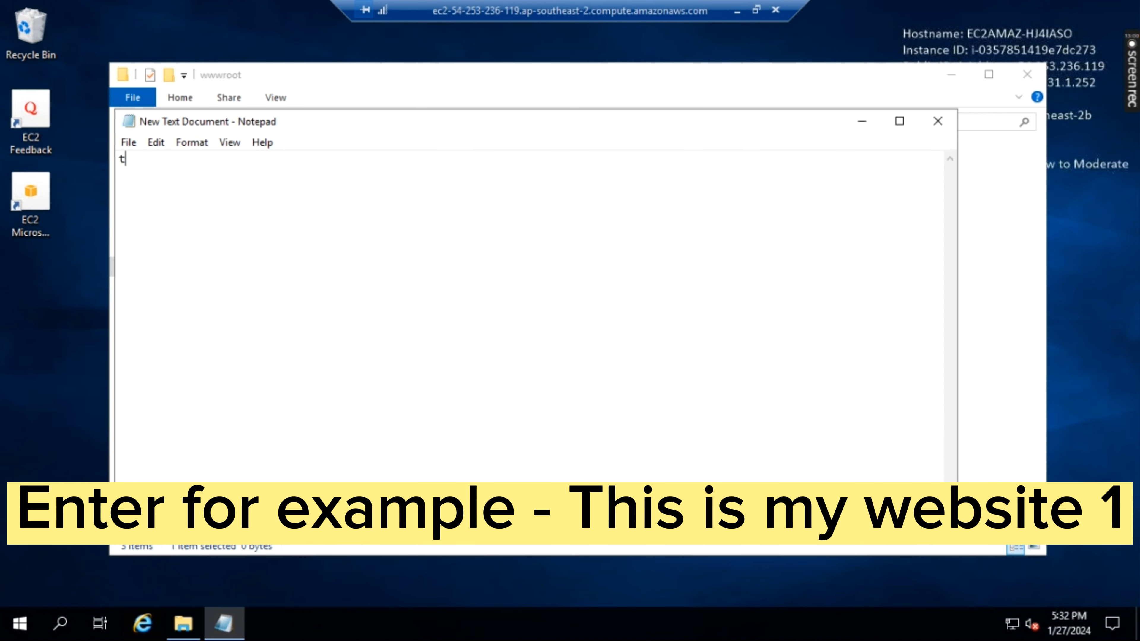
{"action": "type", "text": "his is my website 1 in 1"}
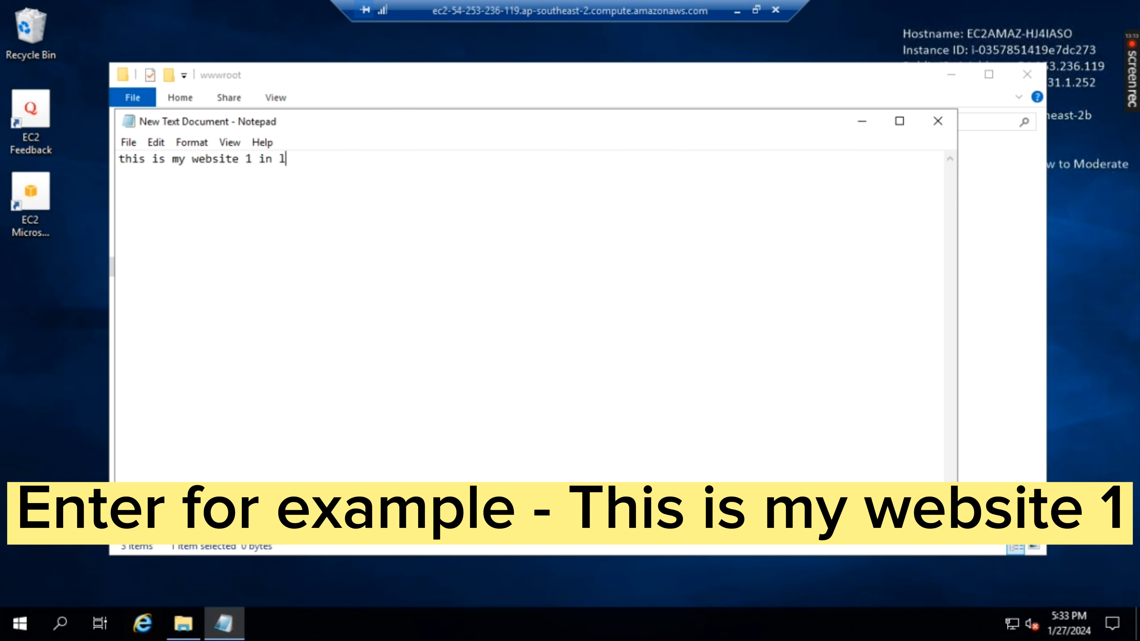
{"action": "key", "text": "BackSpace"}
{"action": "key", "text": "BackSpace"}
{"action": "key", "text": "BackSpace"}
Save the document as index.html in the wwwroot folder and close Notepad
{"action": "left_click", "coordinate": [128, 142]}
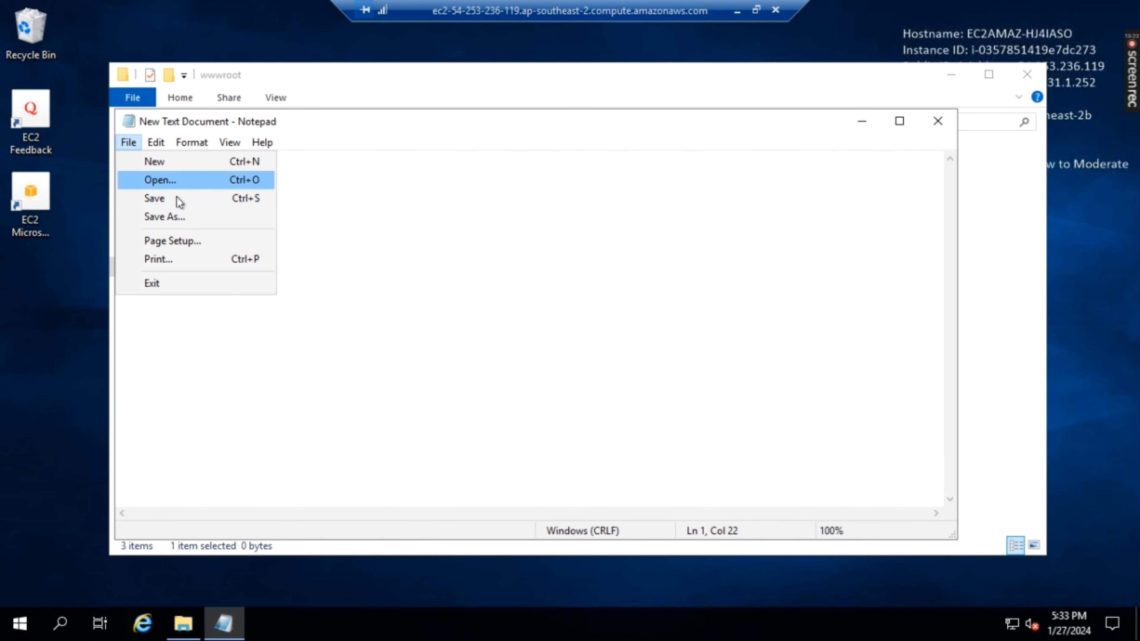
{"action": "left_click", "coordinate": [178, 222]}
{"action": "key", "text": "BackSpace"}
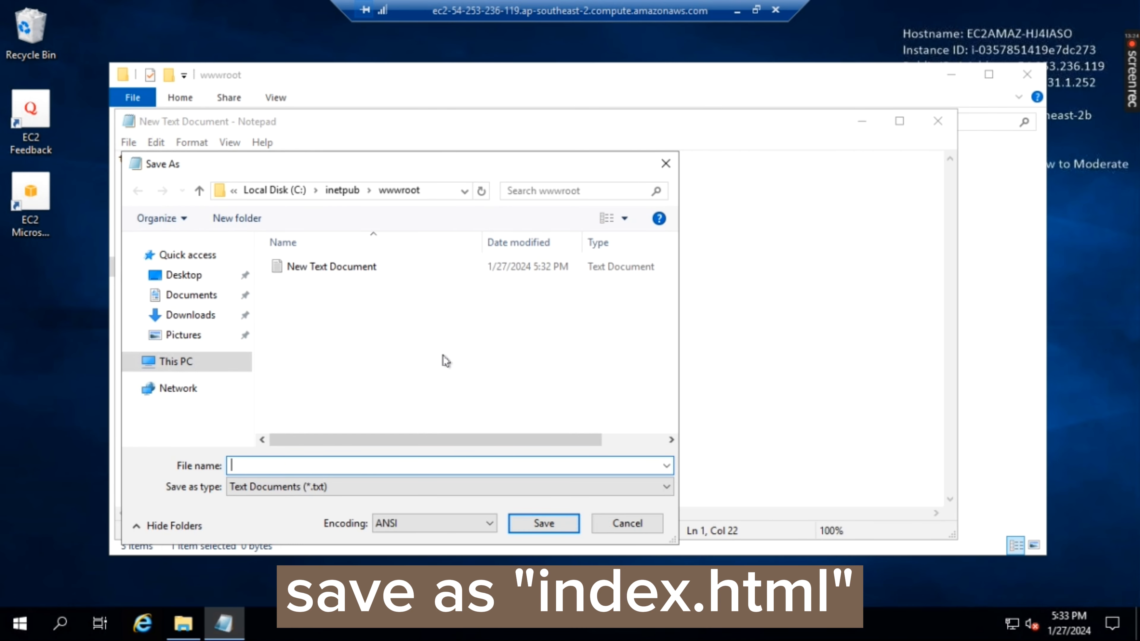
{"action": "type", "text": "index.html"}
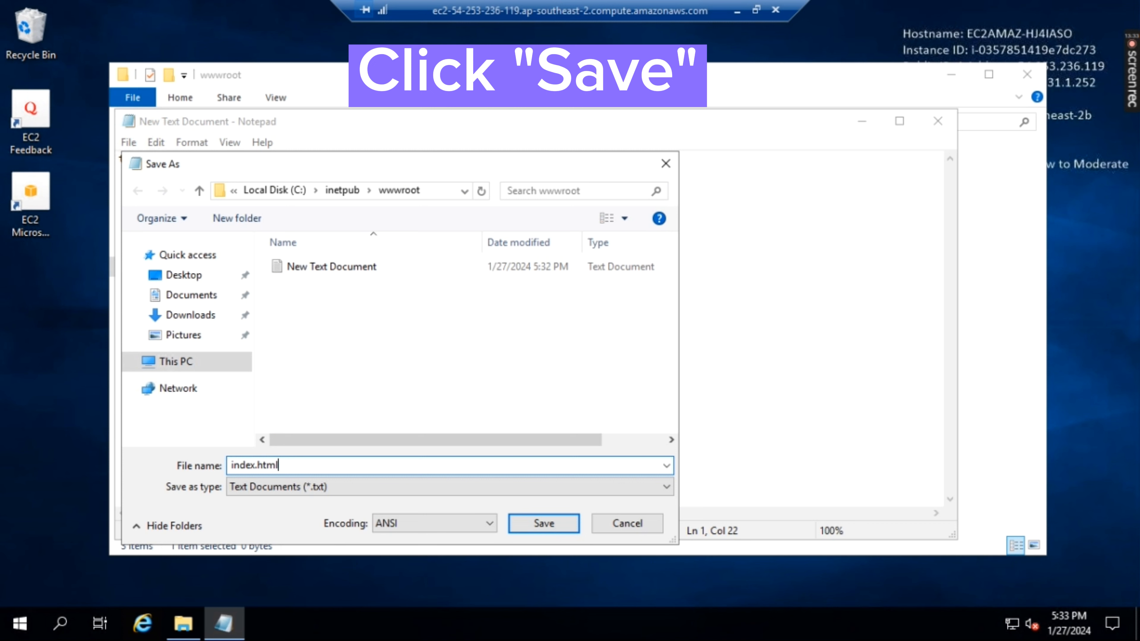
{"action": "left_click", "coordinate": [525, 531]}
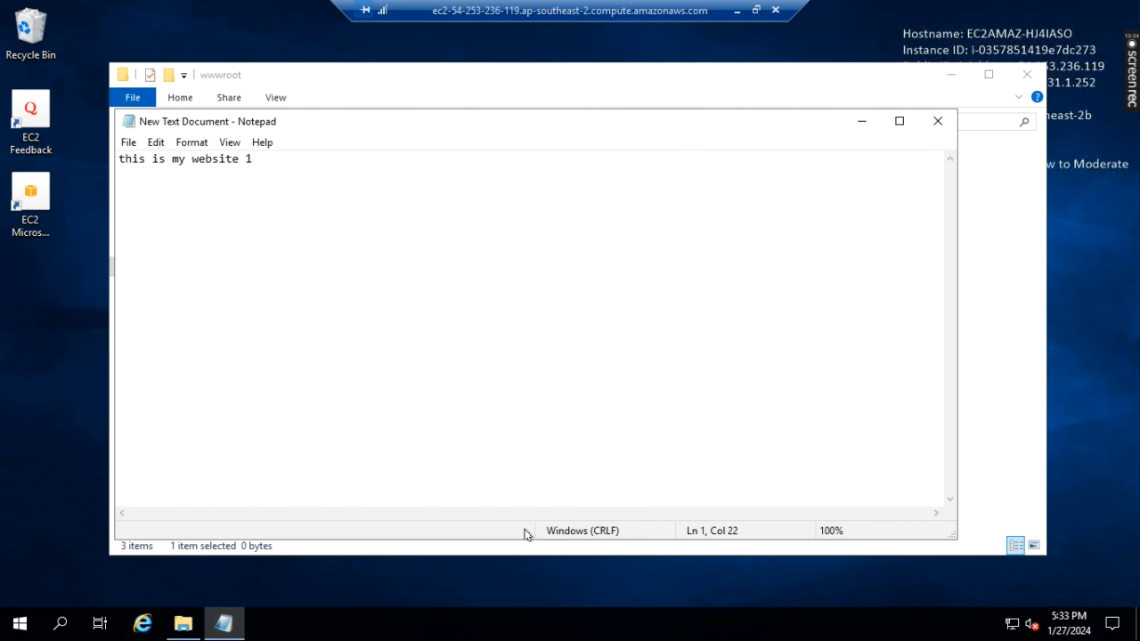
{"action": "left_click", "coordinate": [941, 121]}
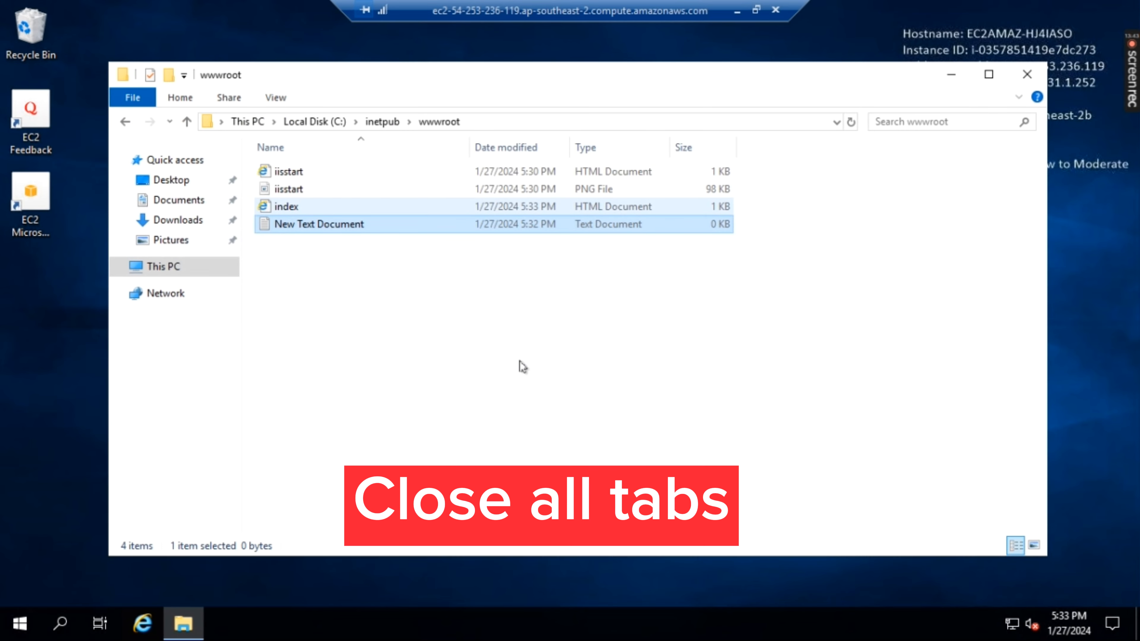
Refresh the wwwroot folder, then close File Explorer and disconnect the remote desktop session
{"action": "right_click", "coordinate": [585, 416]}
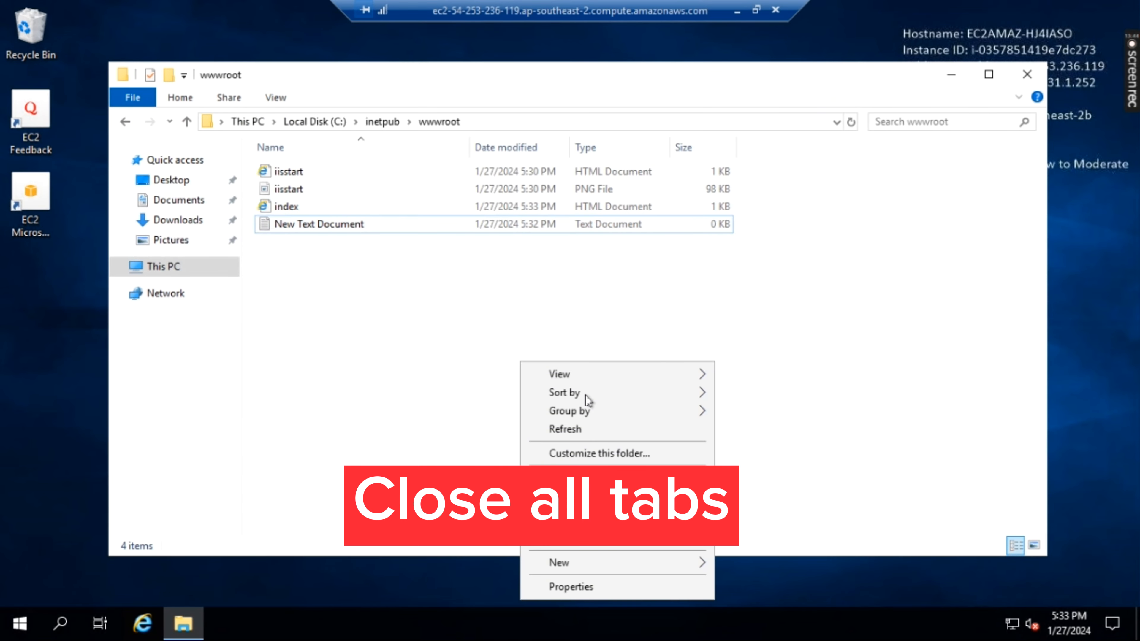
{"action": "left_click", "coordinate": [577, 431]}
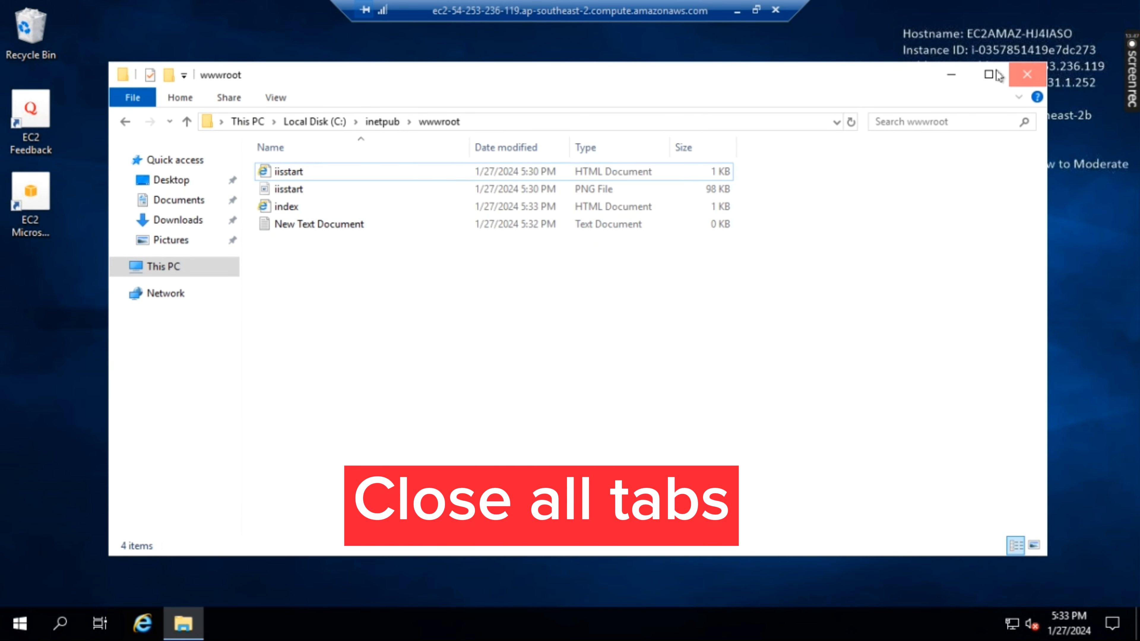
{"action": "left_click", "coordinate": [1019, 75]}
{"action": "left_click", "coordinate": [773, 9]}
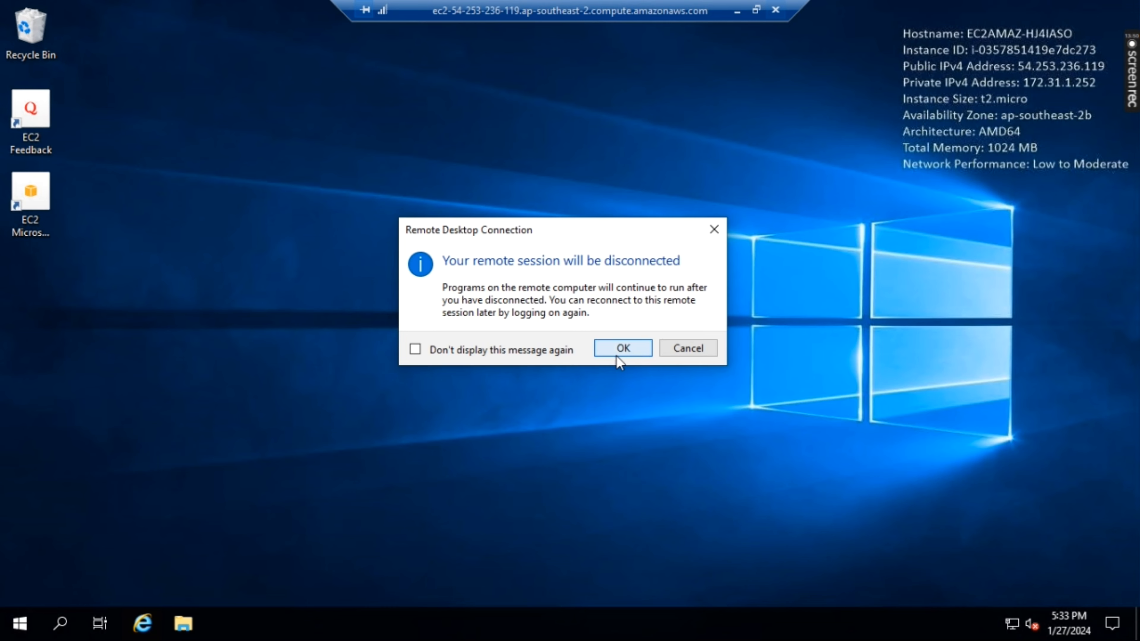
{"action": "left_click", "coordinate": [621, 348]}
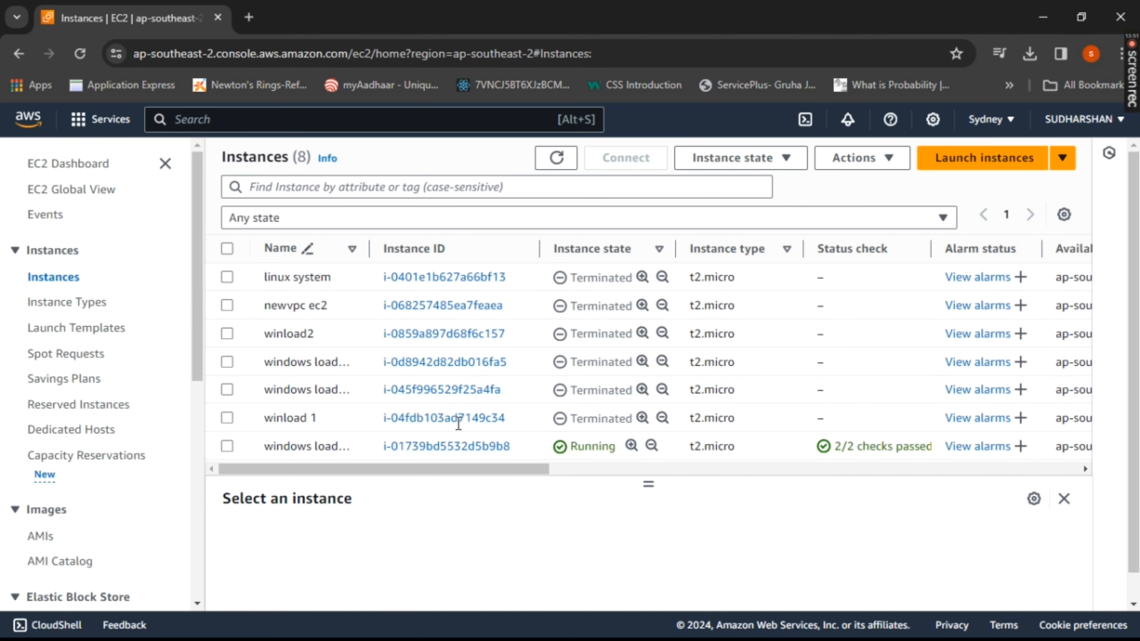
Download the remote desktop file for the windows loadbalancer 2 instance from its RDP client connection options
{"action": "left_click", "coordinate": [528, 418]}
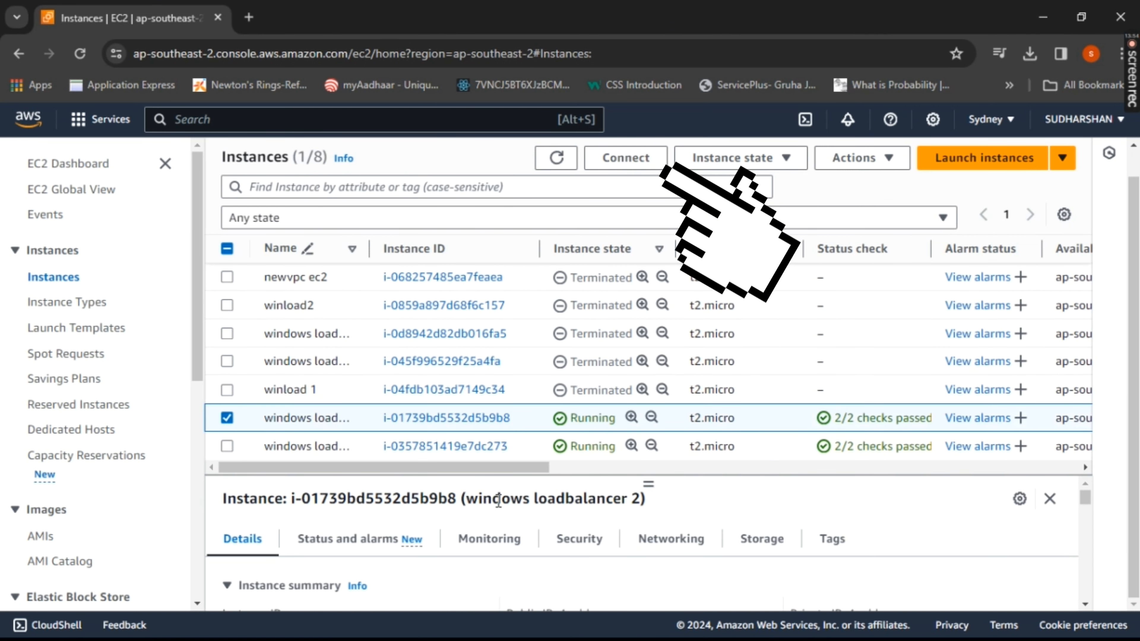
{"action": "left_click", "coordinate": [626, 161]}
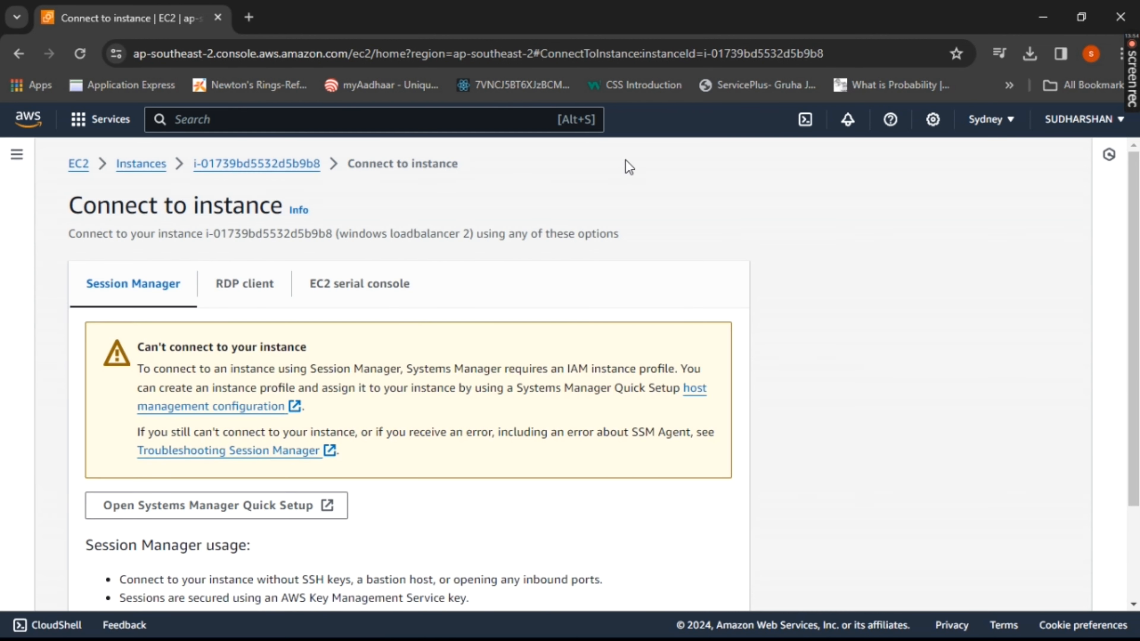
{"action": "left_click", "coordinate": [247, 286]}
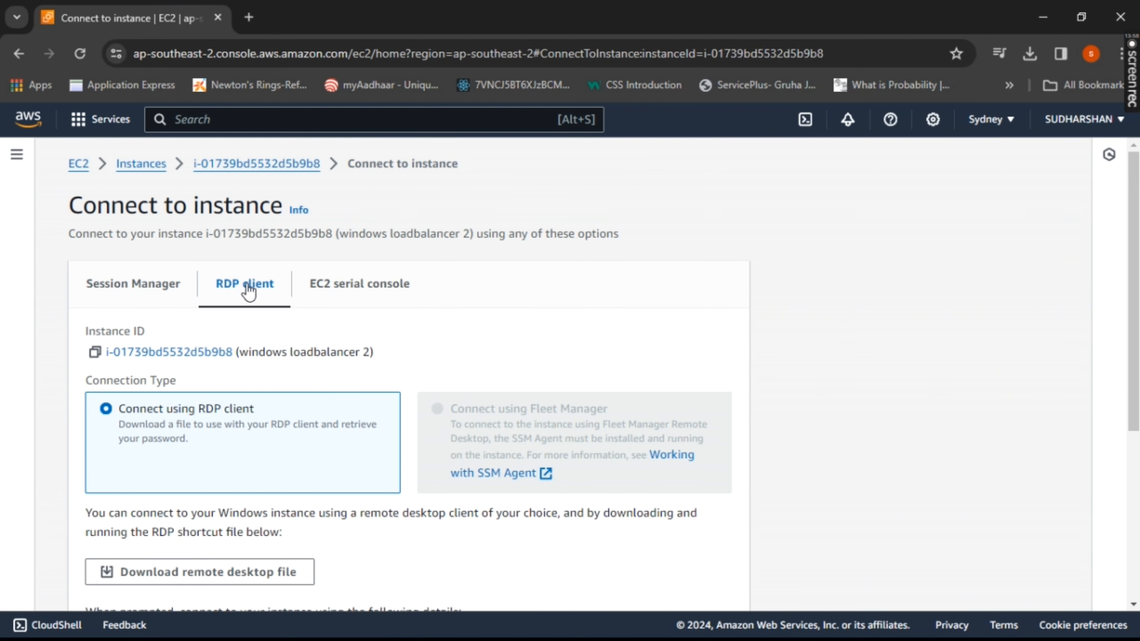
{"action": "scroll", "coordinate": [414, 295], "scroll_direction": "down", "scroll_amount": 5}
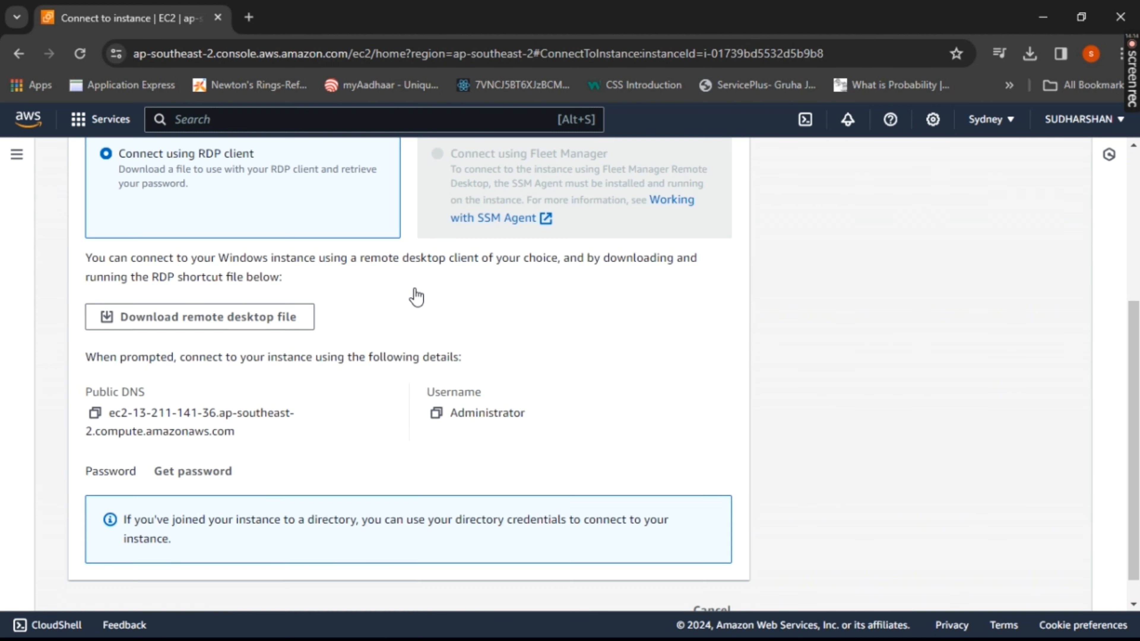
{"action": "left_click", "coordinate": [281, 318]}
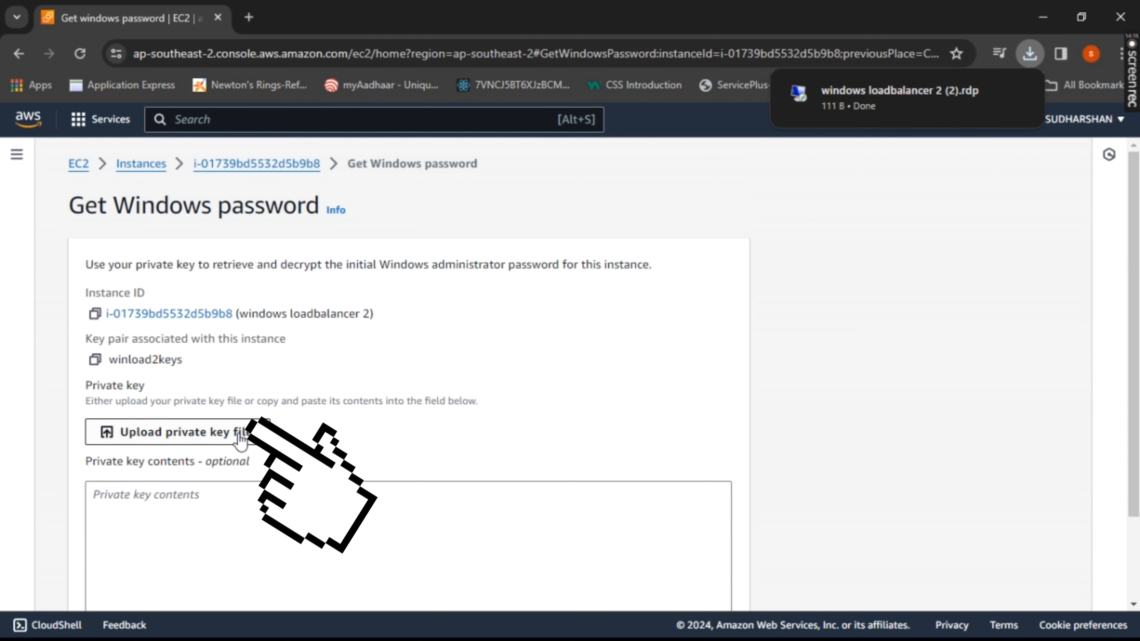
Decrypt the instance's Windows administrator password with the private key file winload2keys.pem and copy the password
{"action": "left_click", "coordinate": [240, 438]}
{"action": "left_click", "coordinate": [313, 163]}
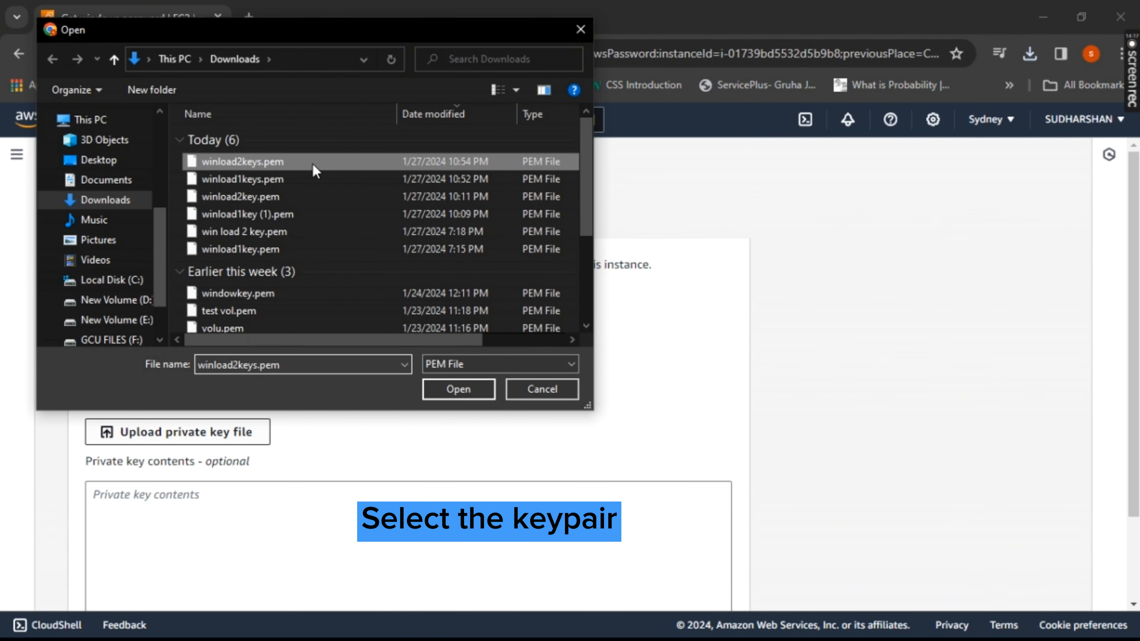
{"action": "left_click", "coordinate": [444, 390]}
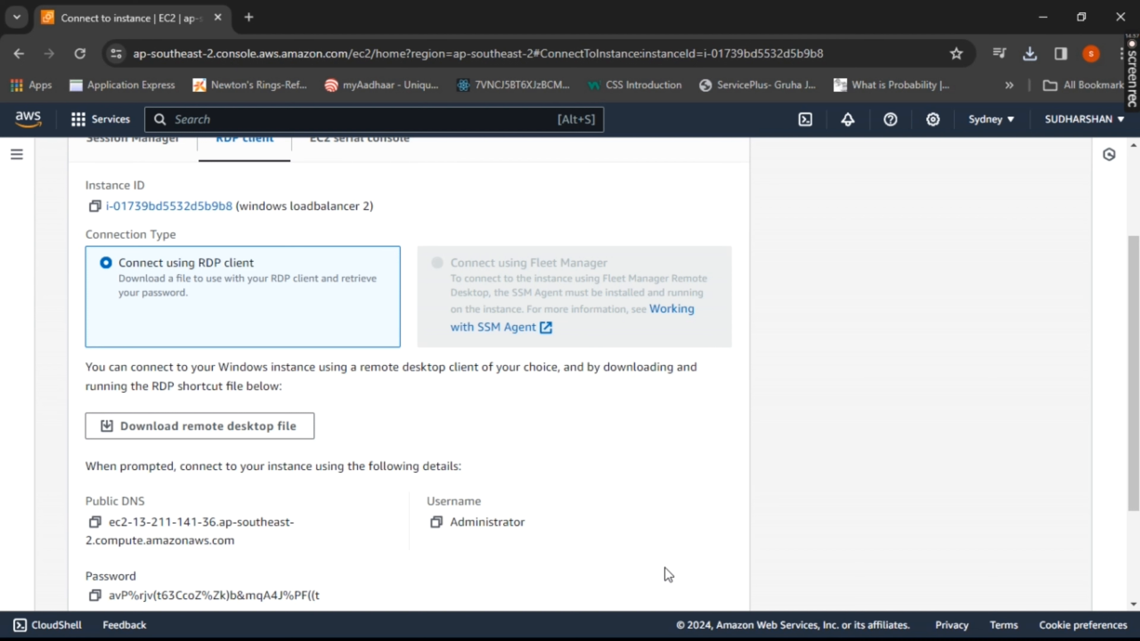
{"action": "scroll", "coordinate": [669, 574], "scroll_direction": "down", "scroll_amount": 3}
{"action": "left_click", "coordinate": [95, 446]}
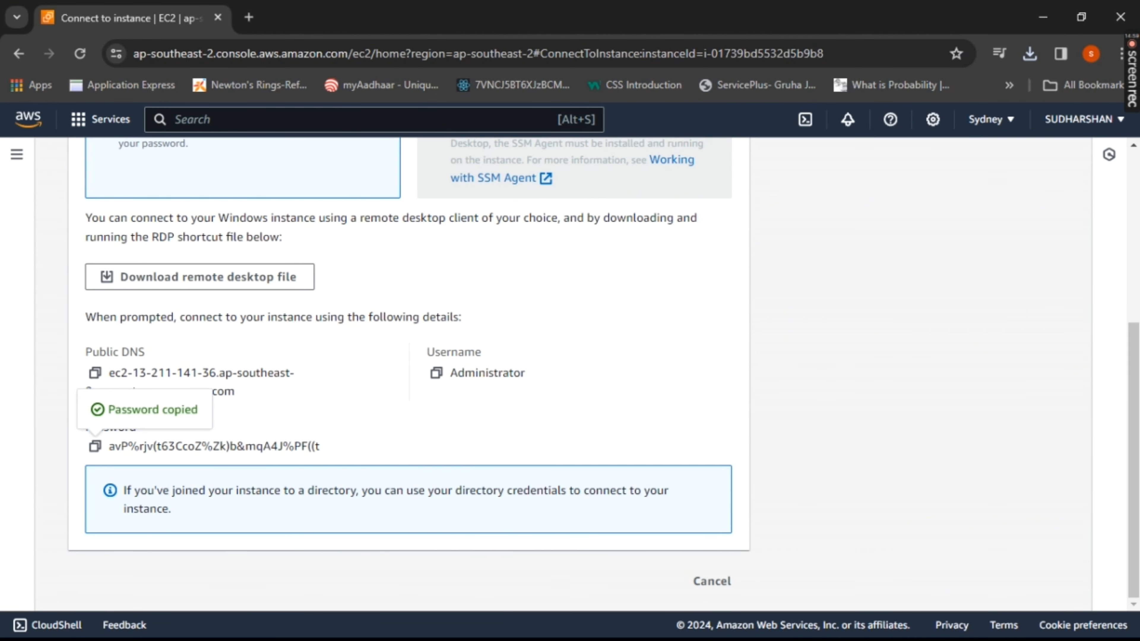
Open Notepad on the local computer and note the copied administrator password after the label "load2 pass:"
{"action": "key", "text": "super+r"}
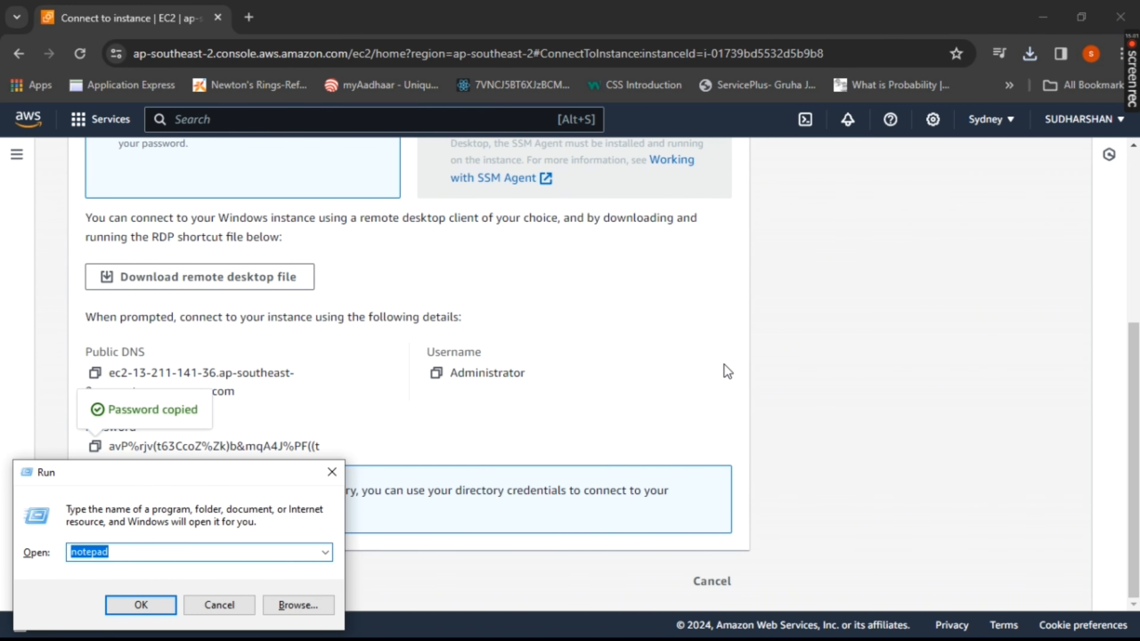
{"action": "key", "text": "Return"}
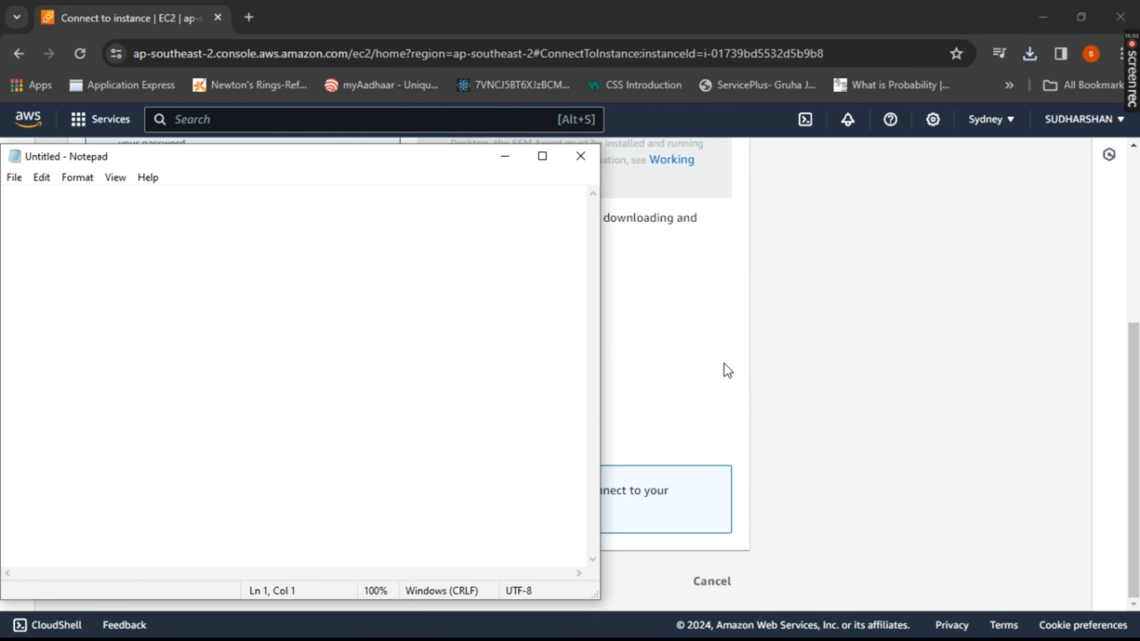
{"action": "type", "text": "load"}
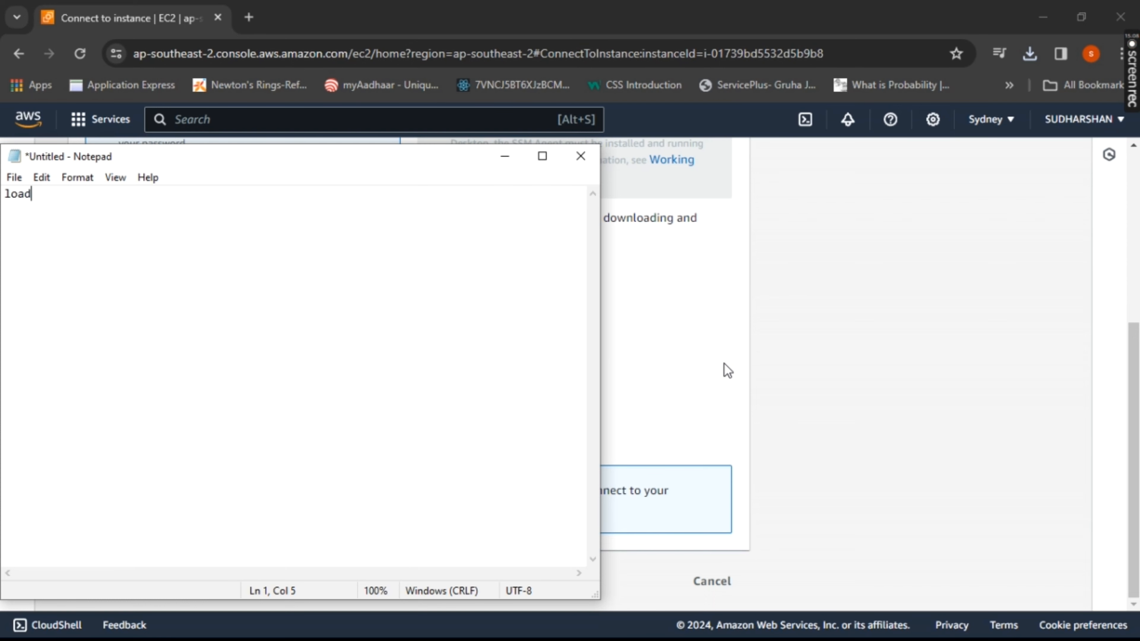
{"action": "type", "text": " pass"}
{"action": "key", "text": "Left"}
{"action": "key", "text": "Left"}
{"action": "key", "text": "Left"}
{"action": "key", "text": "Left"}
{"action": "key", "text": "Left"}
{"action": "type", "text": "2"}
{"action": "key", "text": "Right"}
{"action": "key", "text": "Right"}
{"action": "key", "text": "Right"}
{"action": "key", "text": "Right"}
{"action": "key", "text": "Right"}
{"action": "type", "text": ":"}
{"action": "key", "text": "ctrl+v"}
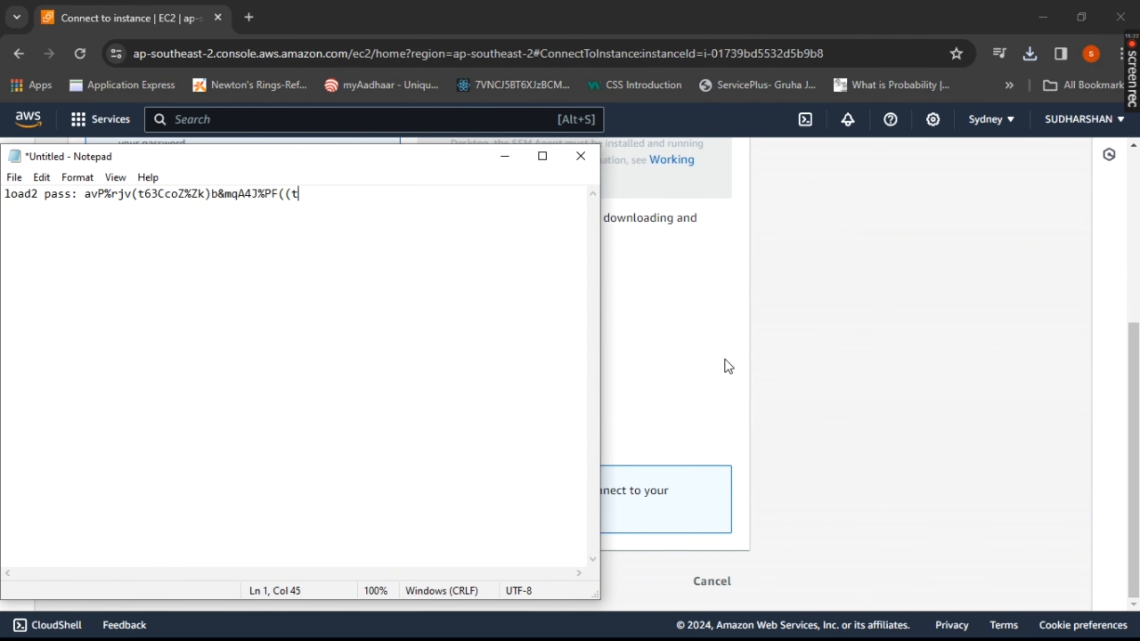
Connect to windows loadbalancer 2 with its downloaded RDP file, entering the administrator password and accepting the untrusted certificate
{"action": "left_click", "coordinate": [728, 366]}
{"action": "left_click", "coordinate": [1027, 51]}
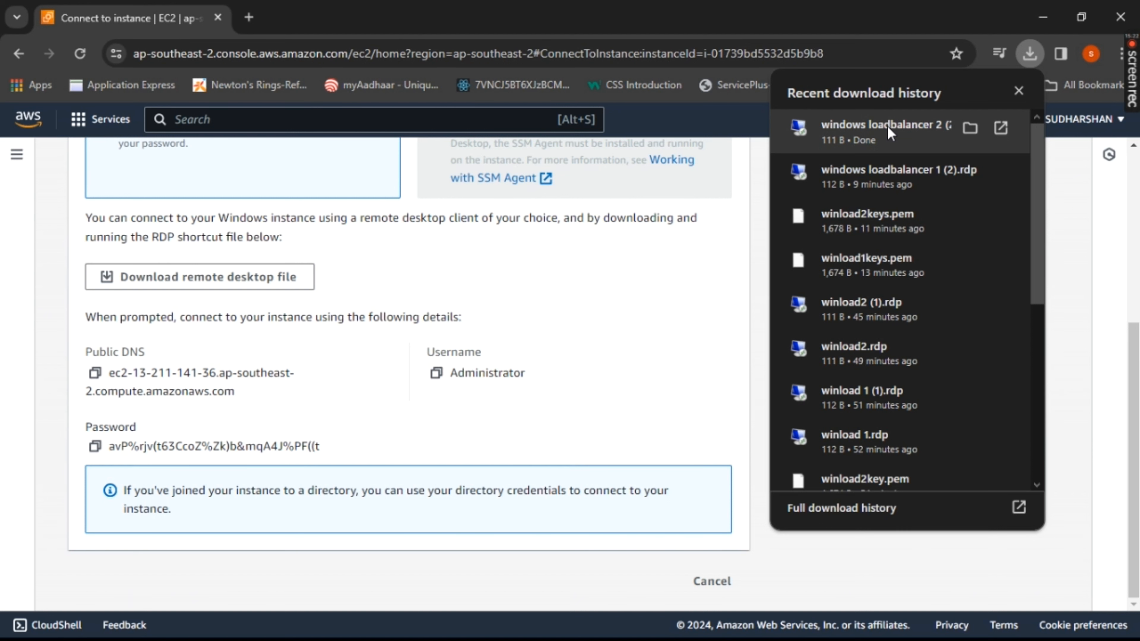
{"action": "left_click", "coordinate": [888, 131]}
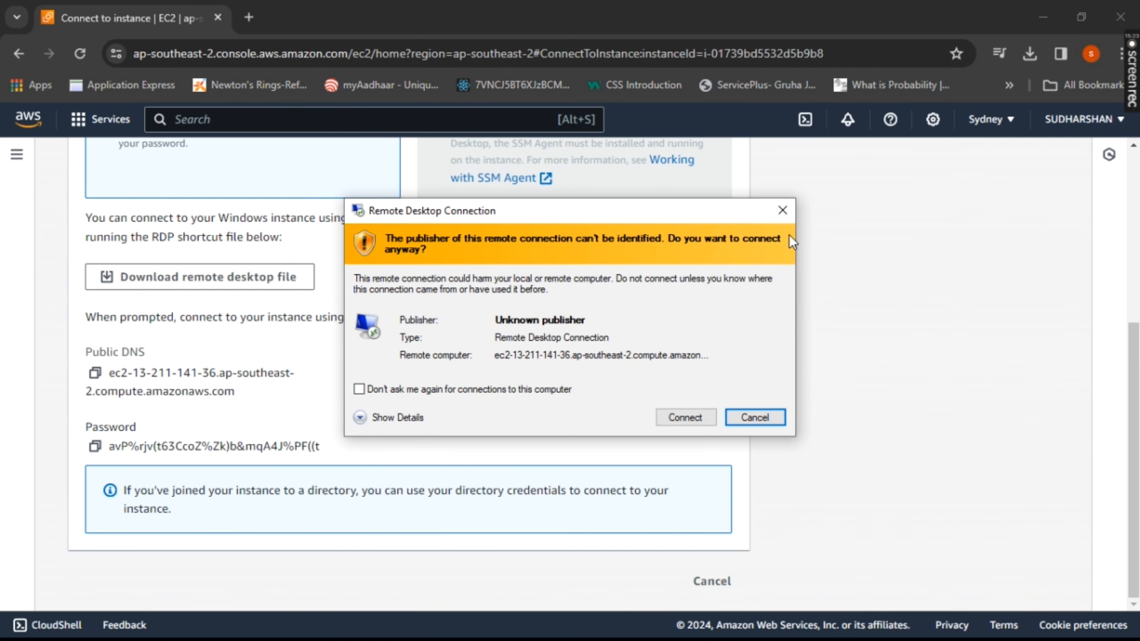
{"action": "left_click", "coordinate": [694, 418]}
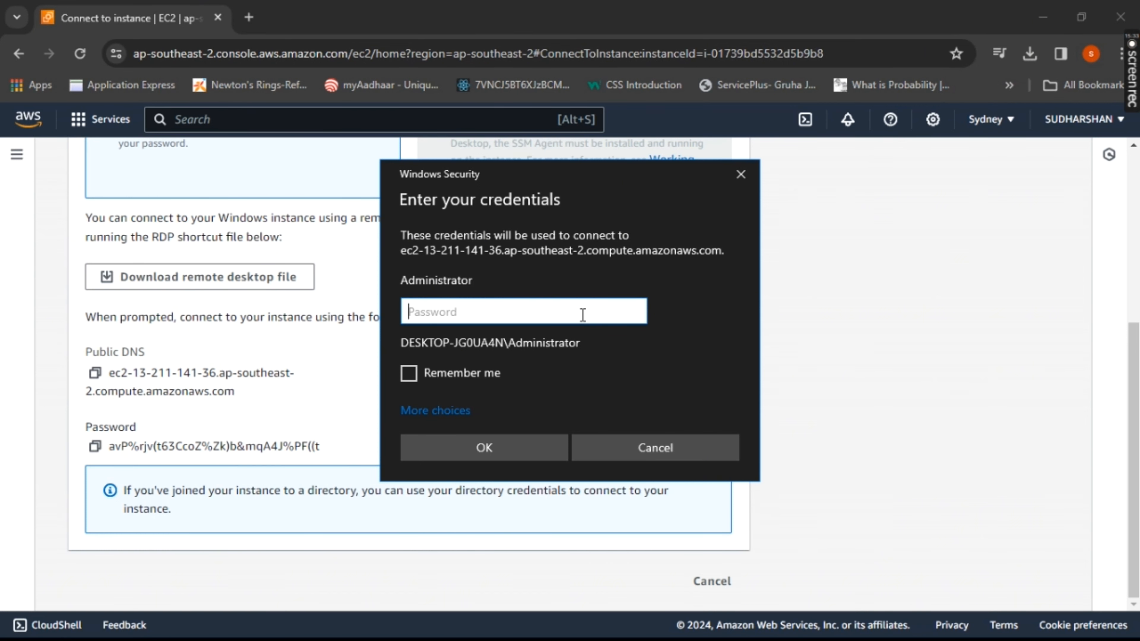
{"action": "key", "text": "ctrl+v"}
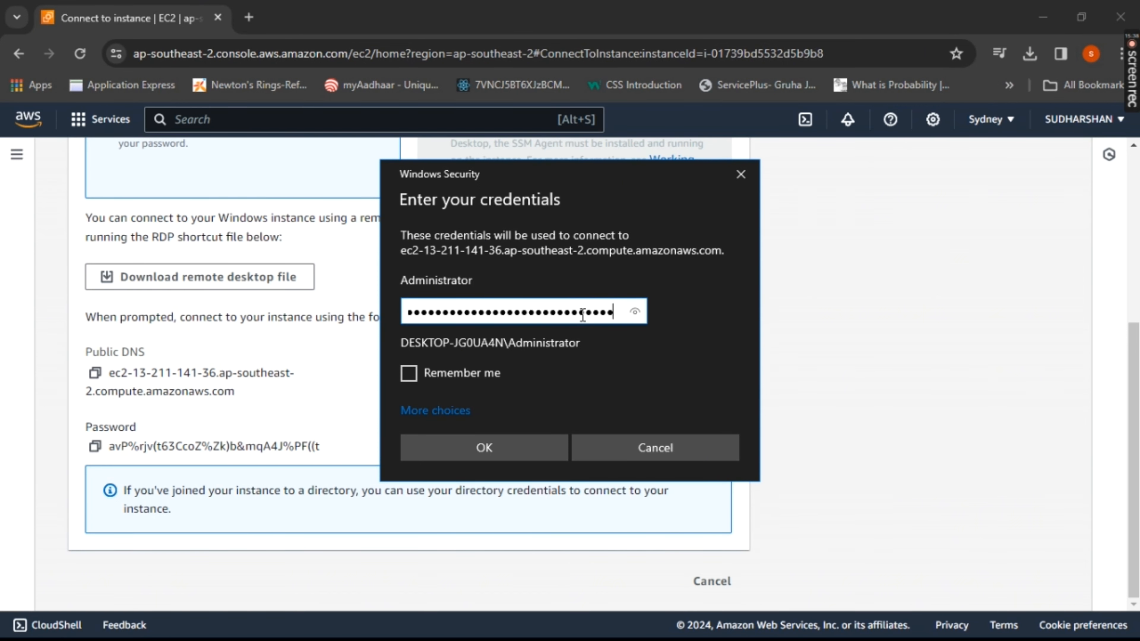
{"action": "left_click", "coordinate": [462, 447]}
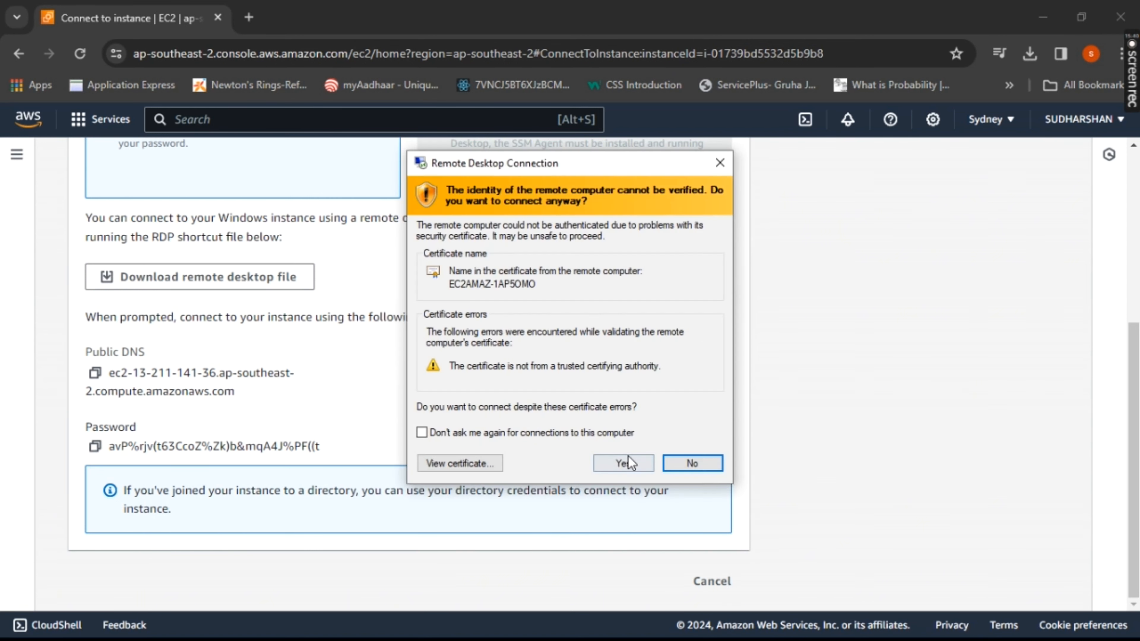
{"action": "left_click", "coordinate": [621, 462]}
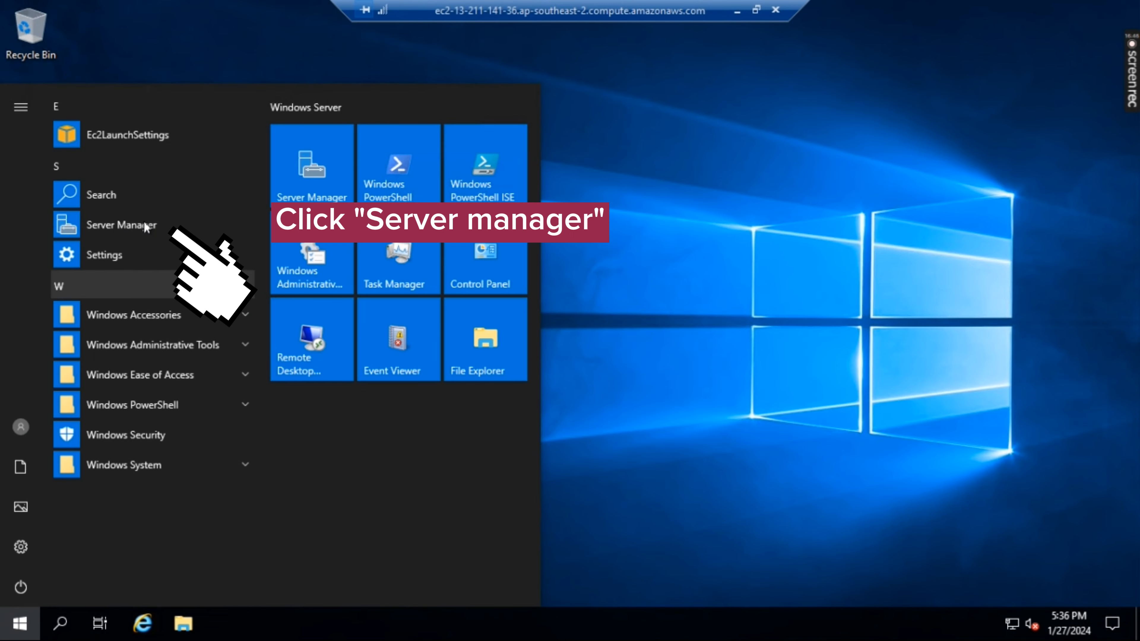
Open Server Manager on the second instance, dismiss the Windows Admin Center message and refresh the dashboard repeatedly
{"action": "left_click", "coordinate": [184, 223]}
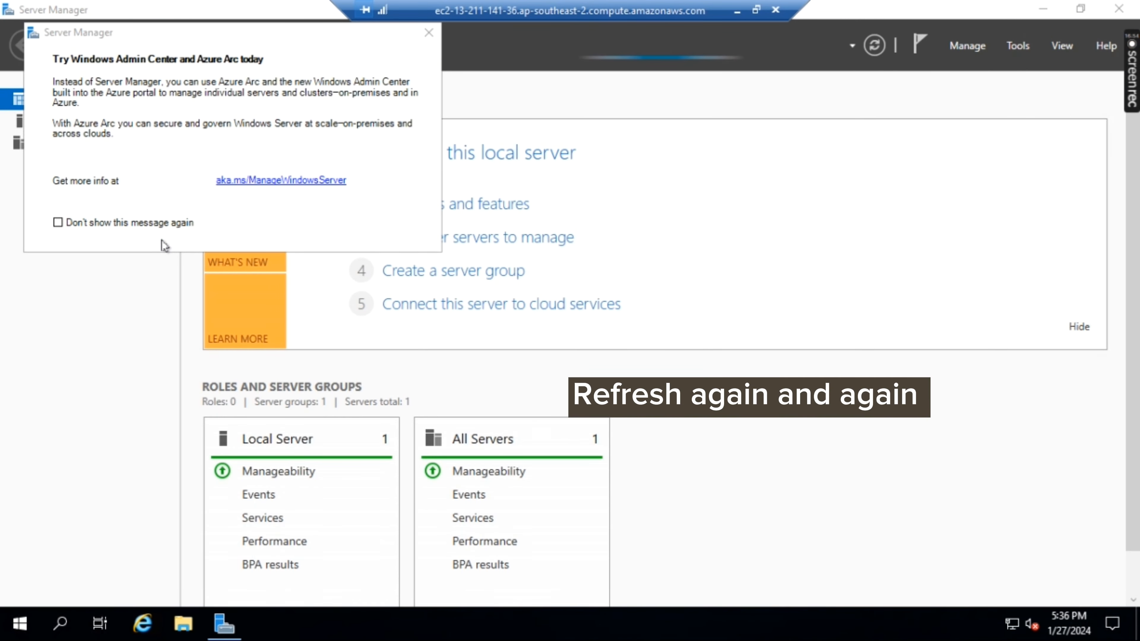
{"action": "left_click", "coordinate": [429, 33]}
{"action": "left_click", "coordinate": [874, 45]}
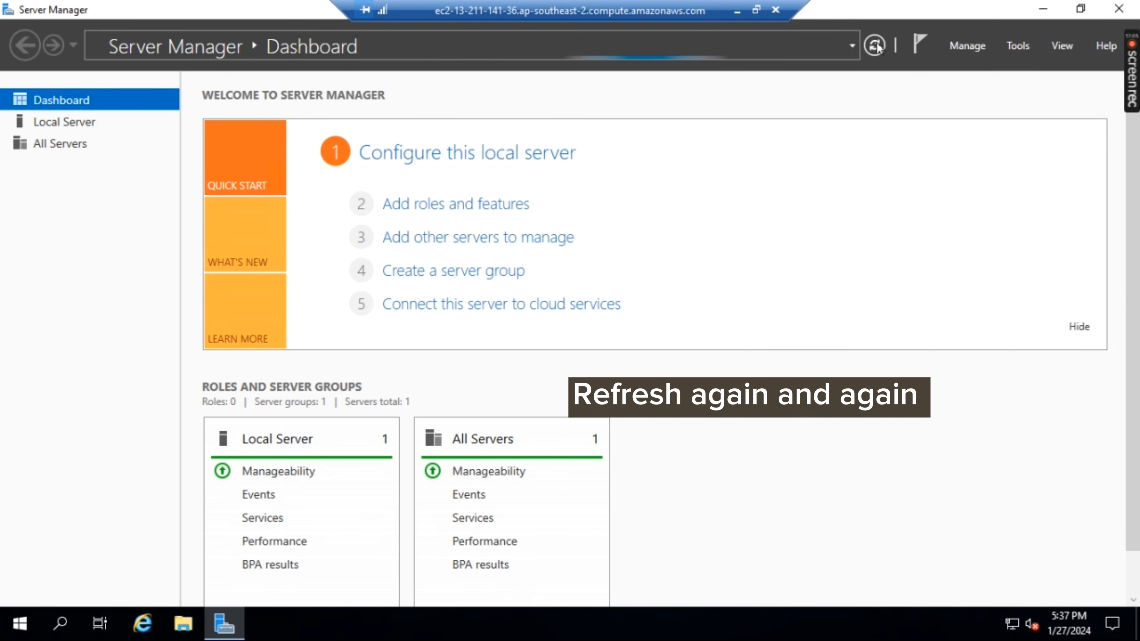
{"action": "left_click", "coordinate": [875, 45]}
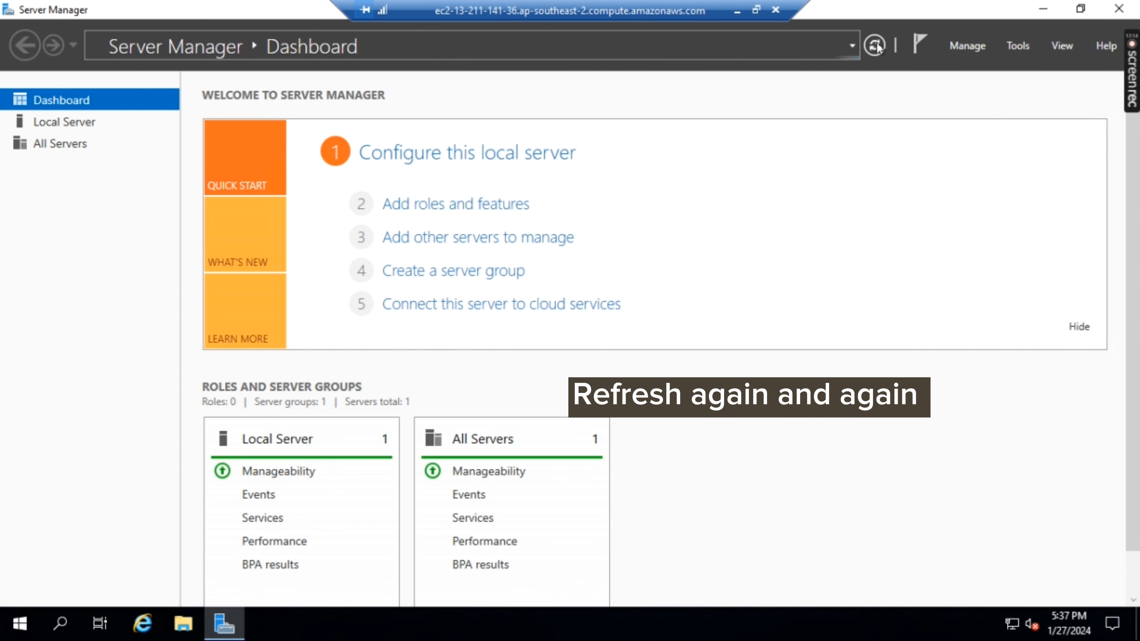
{"action": "left_click", "coordinate": [876, 45]}
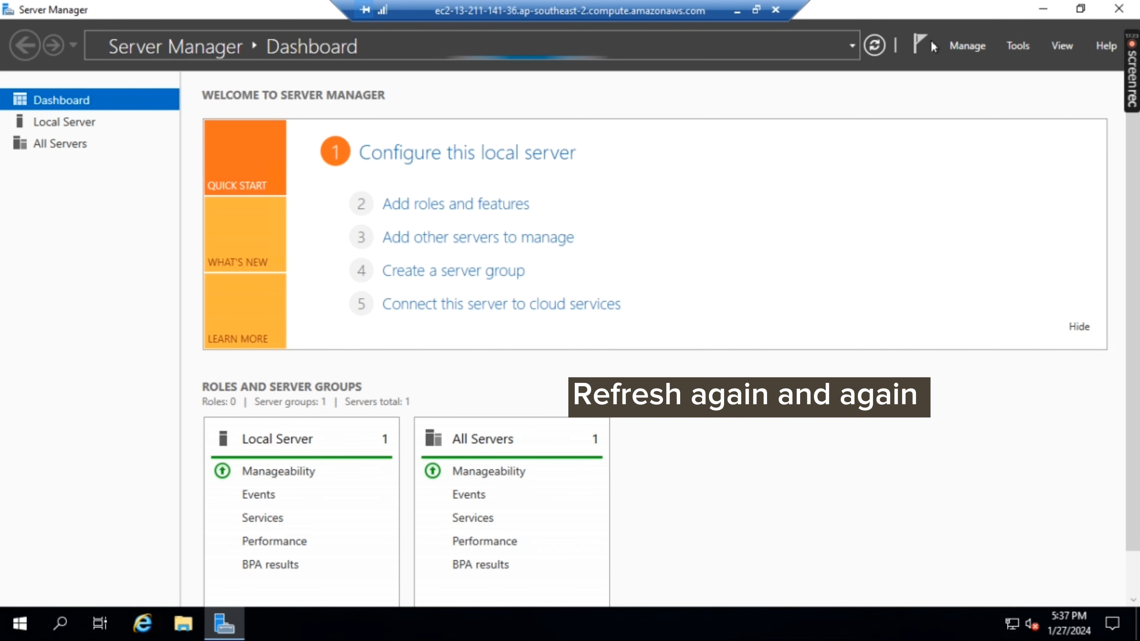
{"action": "left_click", "coordinate": [874, 45]}
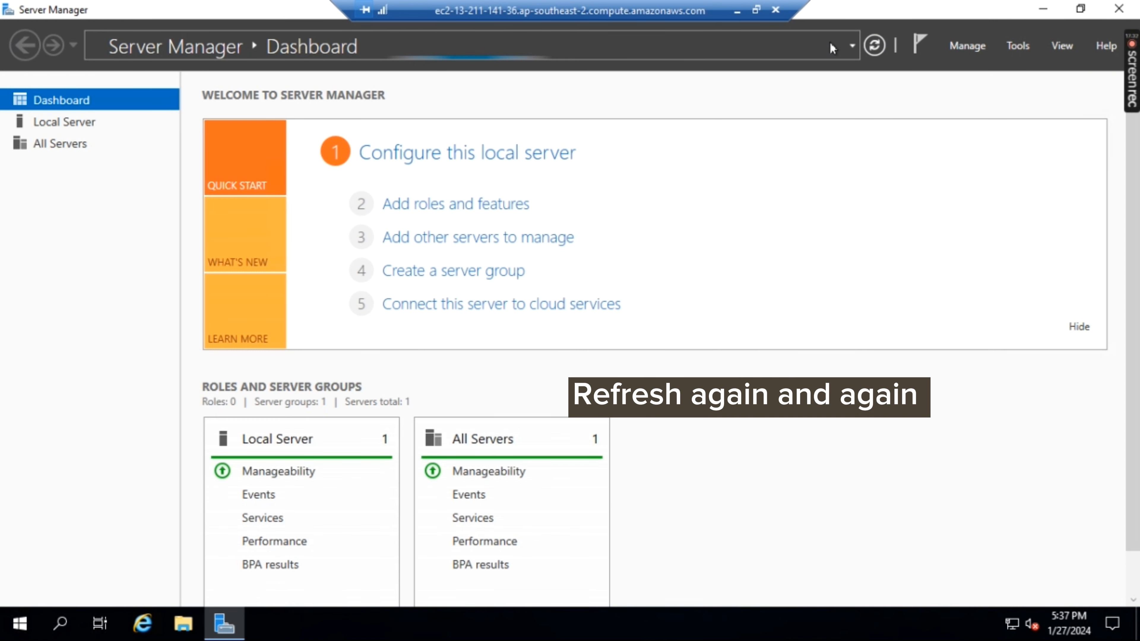
Start adding a role to the local server and select Web Server (IIS) with its required management tools
{"action": "left_click", "coordinate": [982, 53]}
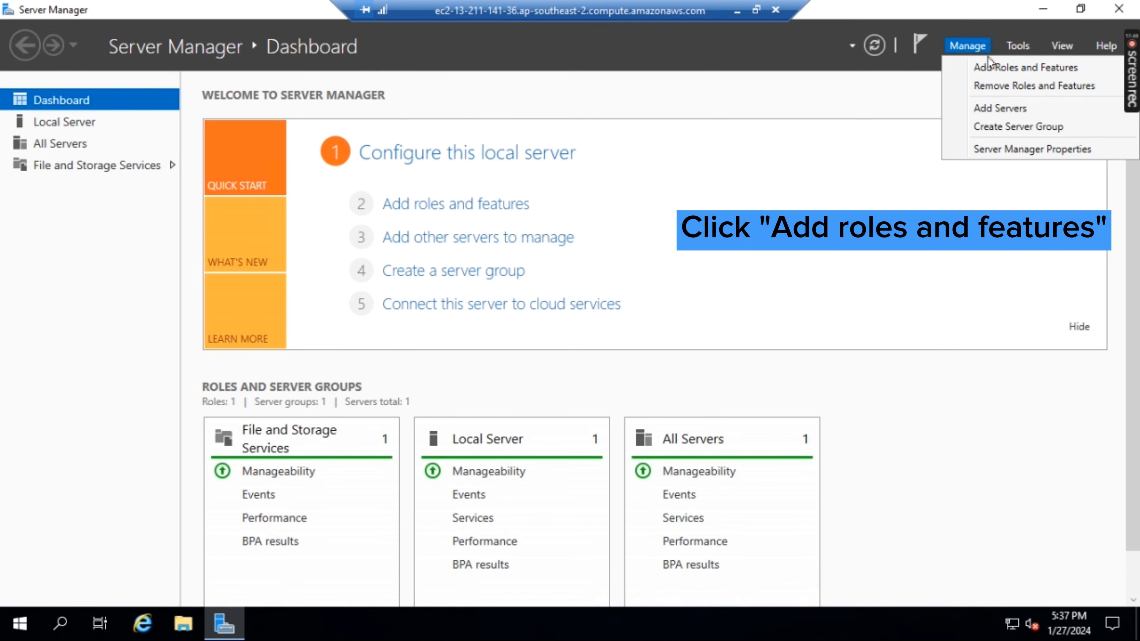
{"action": "left_click", "coordinate": [988, 68]}
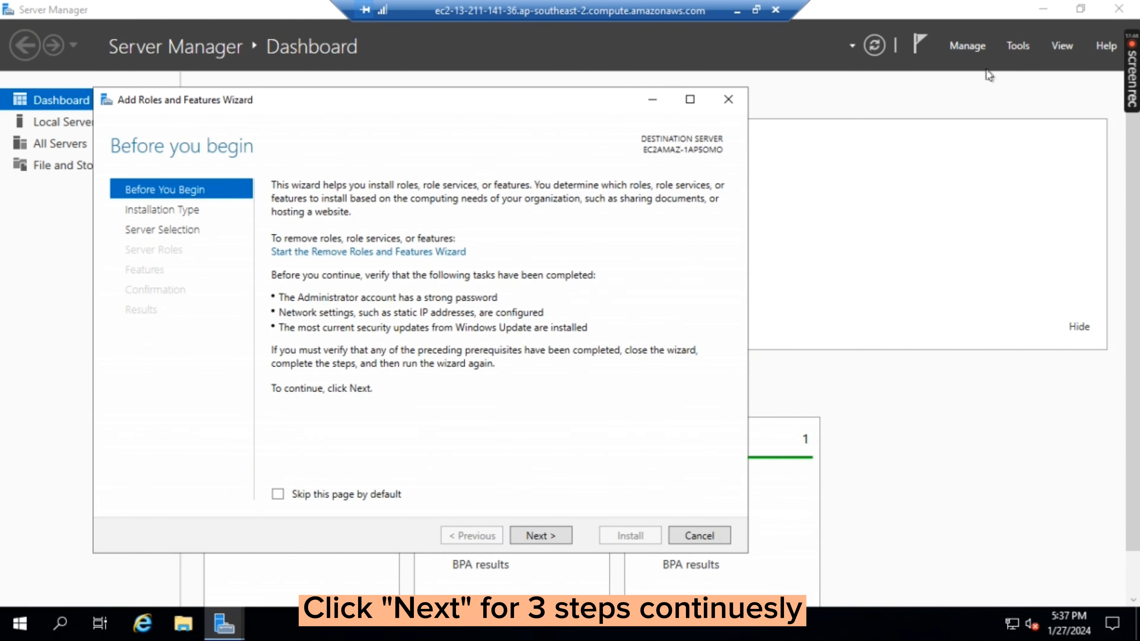
{"action": "left_click", "coordinate": [543, 536]}
{"action": "left_click", "coordinate": [543, 536]}
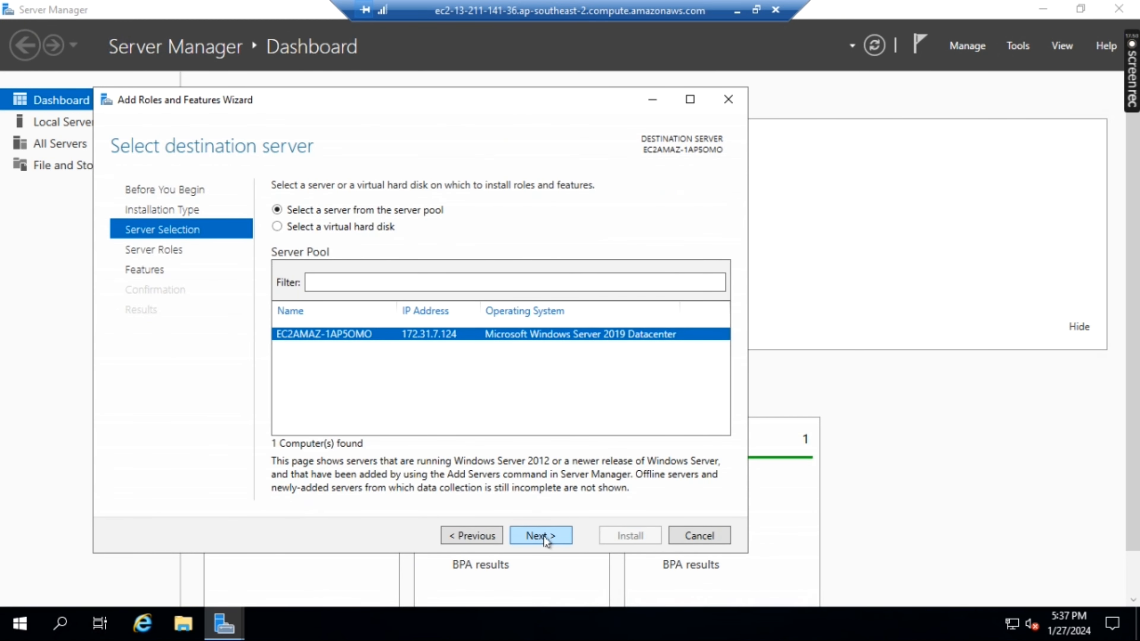
{"action": "left_click", "coordinate": [543, 536]}
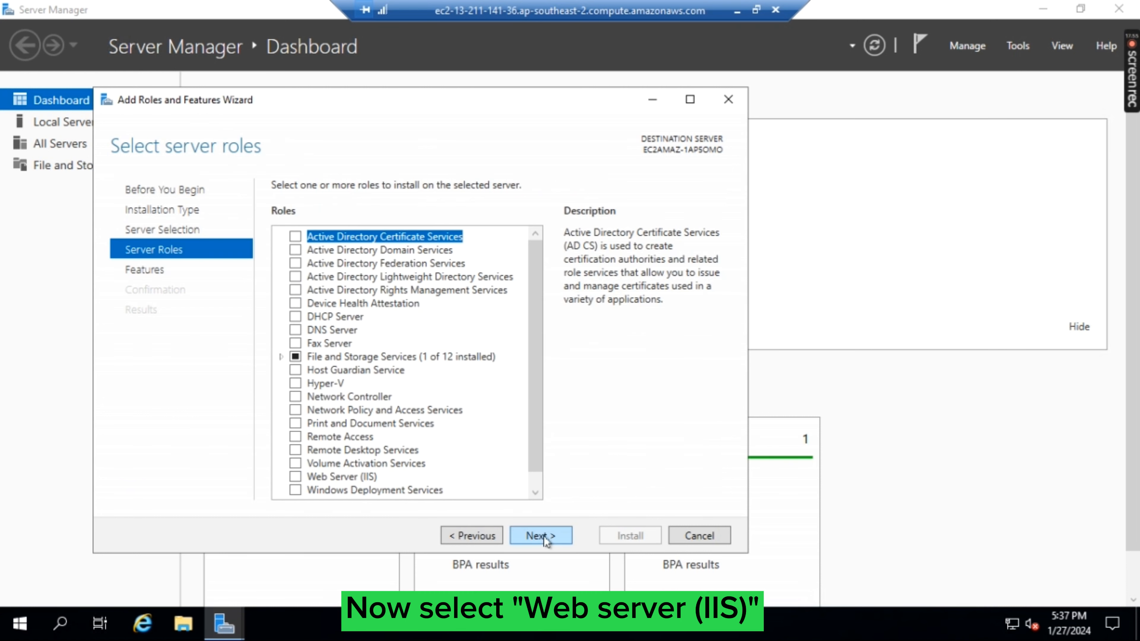
{"action": "left_click", "coordinate": [296, 477]}
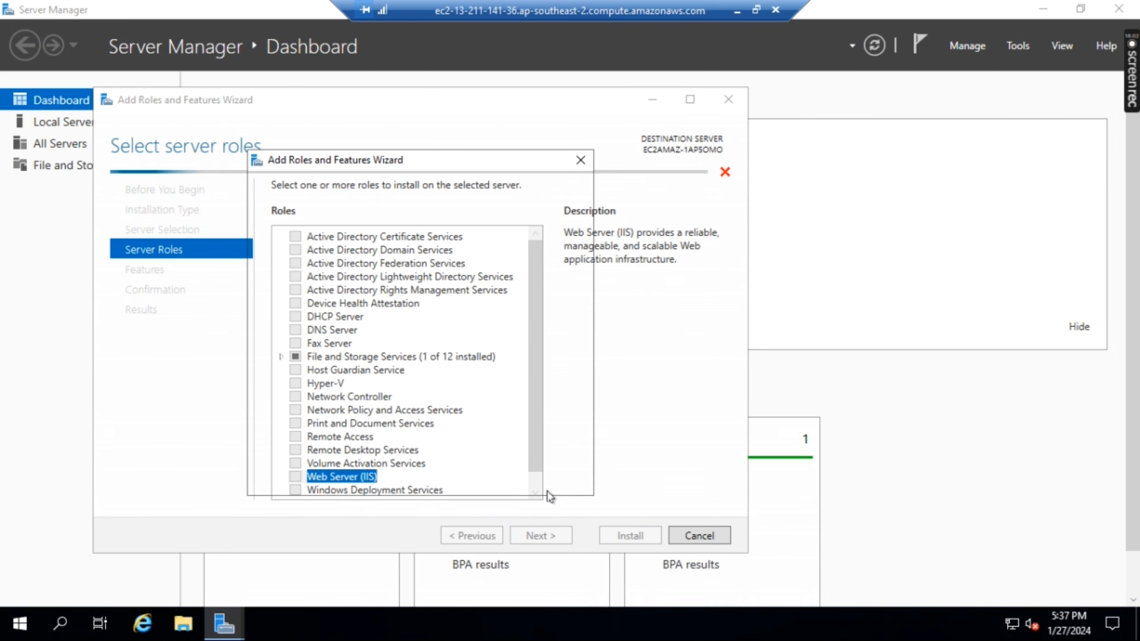
{"action": "left_click", "coordinate": [470, 458]}
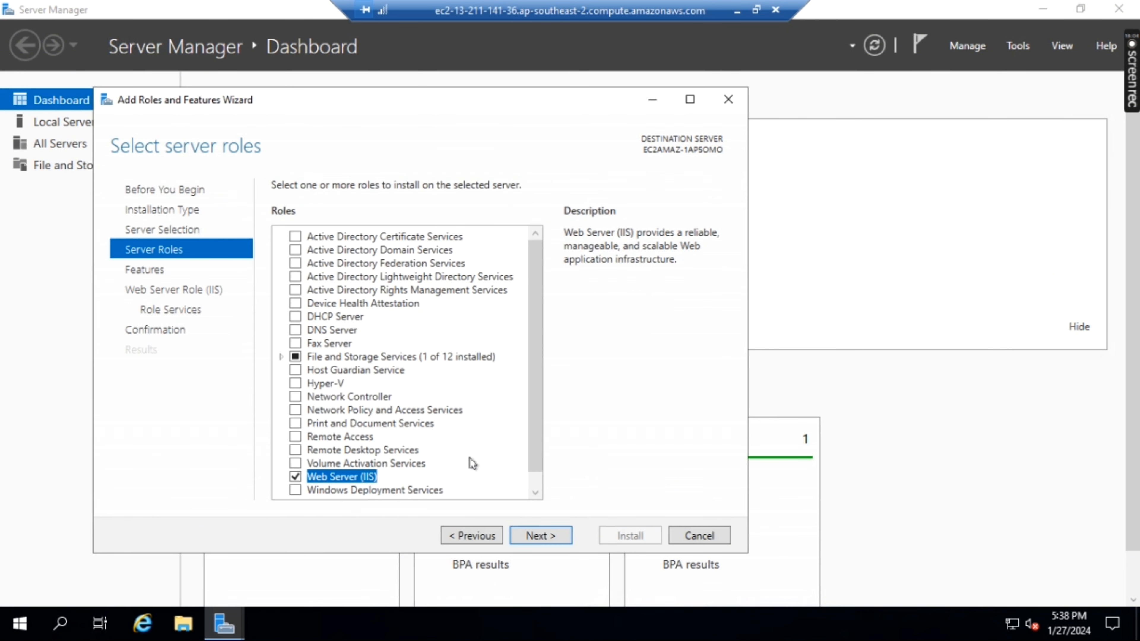
Keep the default features and IIS role services, and install the Web Server role
{"action": "left_click", "coordinate": [558, 537]}
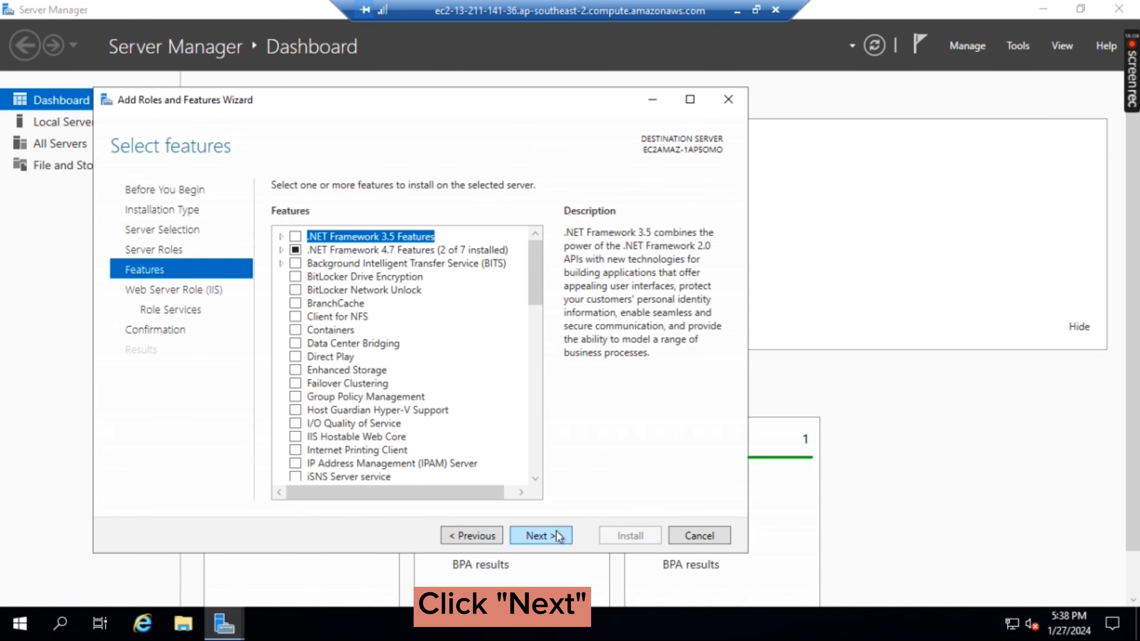
{"action": "left_click", "coordinate": [559, 537]}
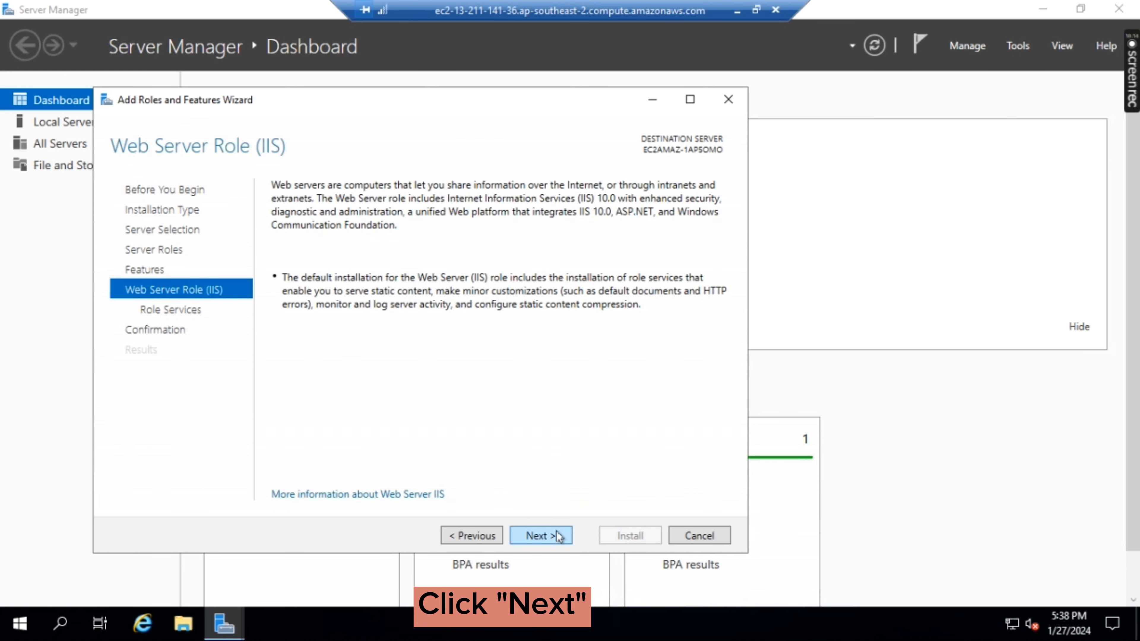
{"action": "left_click", "coordinate": [559, 537]}
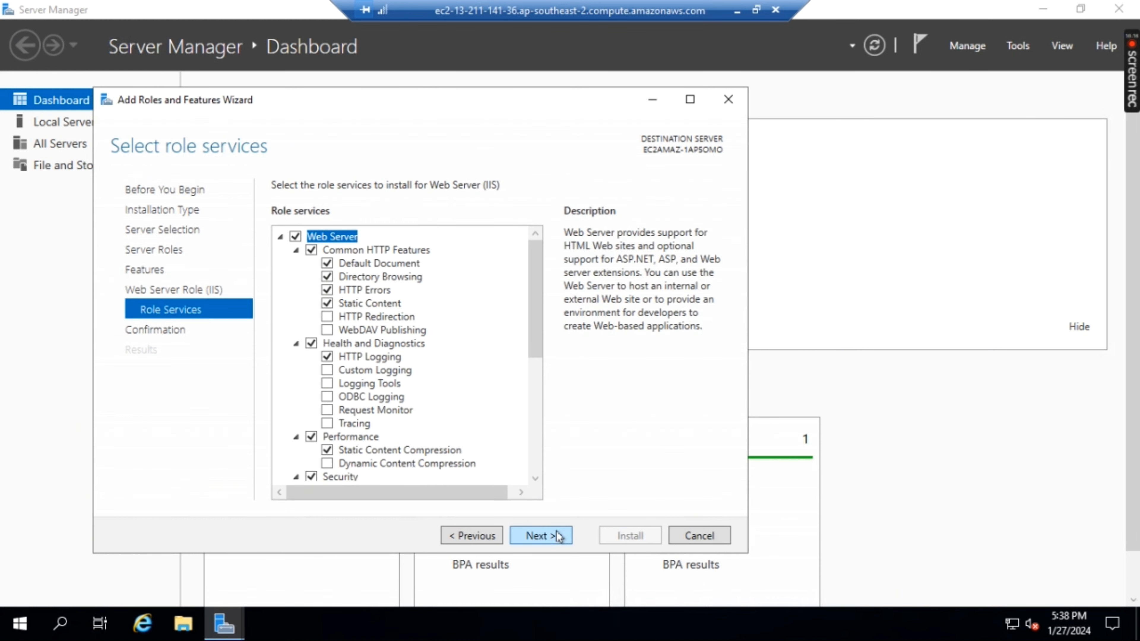
{"action": "left_click", "coordinate": [559, 537]}
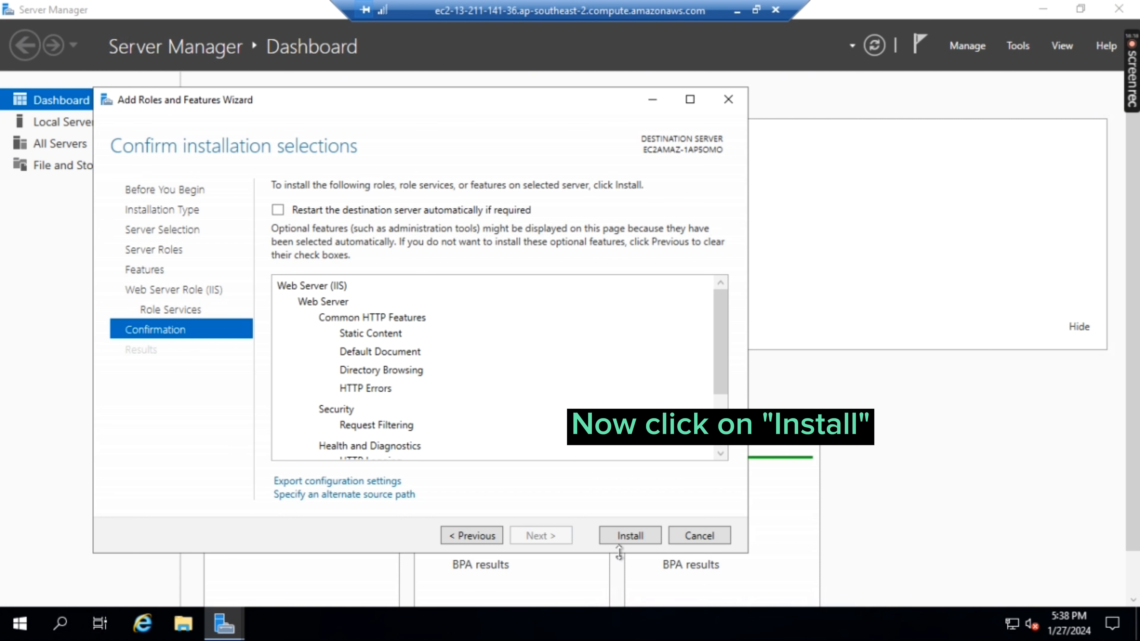
{"action": "left_click", "coordinate": [622, 539]}
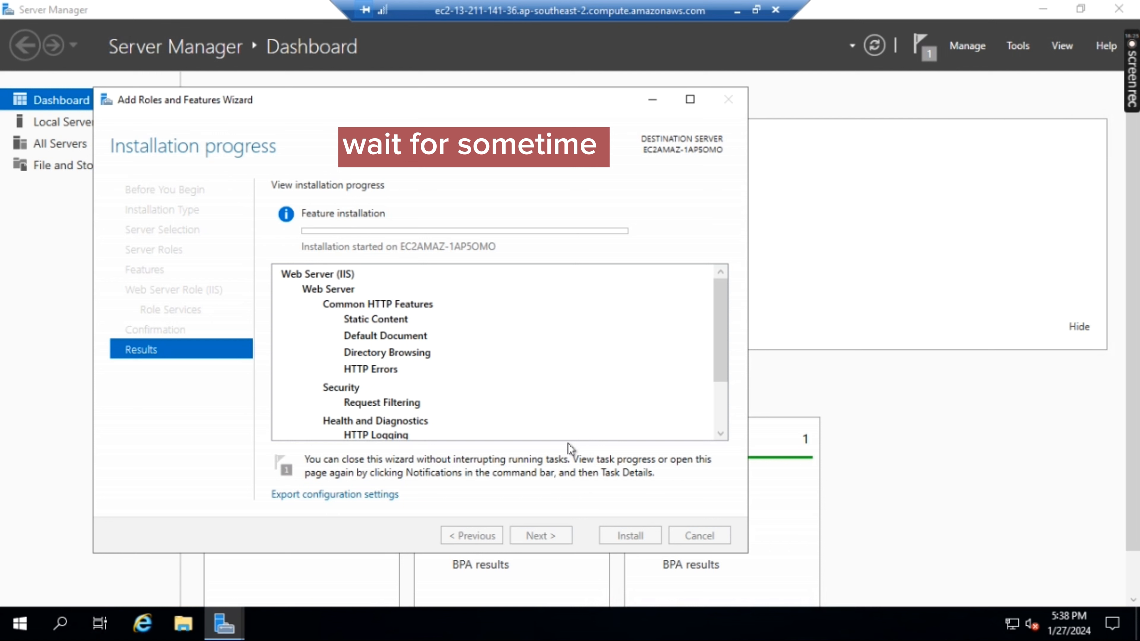
Refresh the dashboard during the installation, and close the finished wizard and Server Manager
{"action": "left_click", "coordinate": [876, 45]}
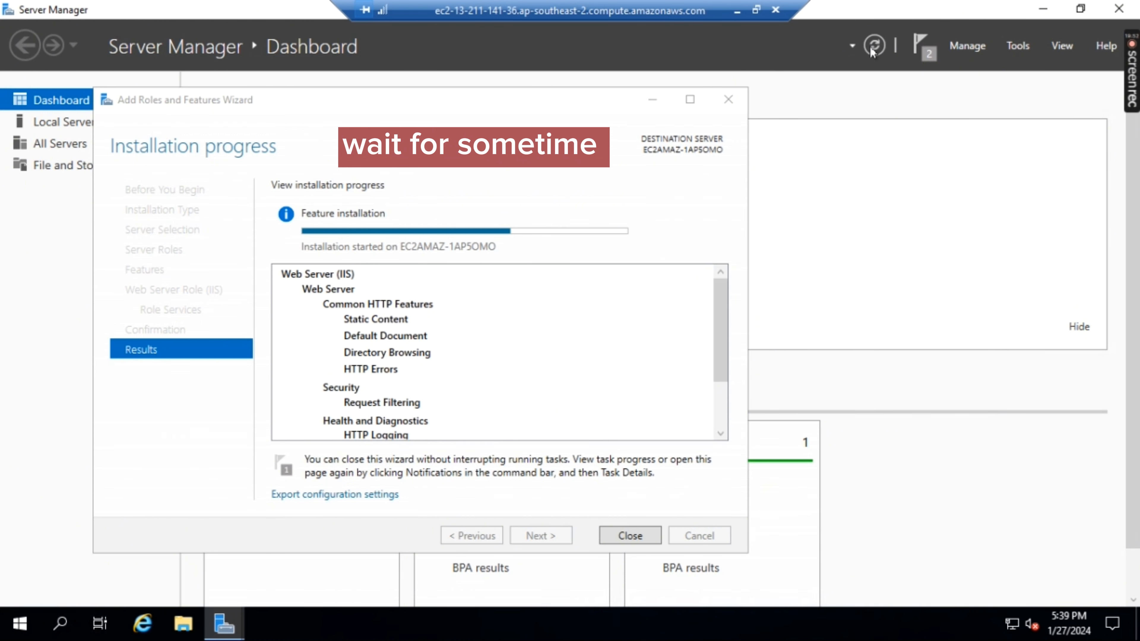
{"action": "left_click", "coordinate": [871, 48]}
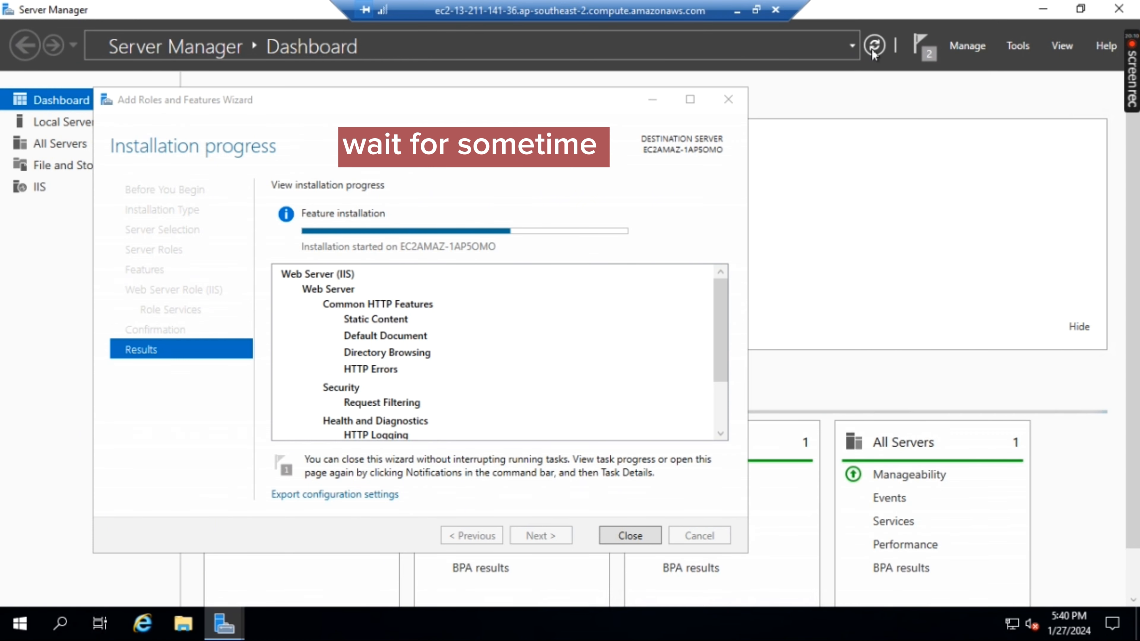
{"action": "left_click", "coordinate": [640, 217]}
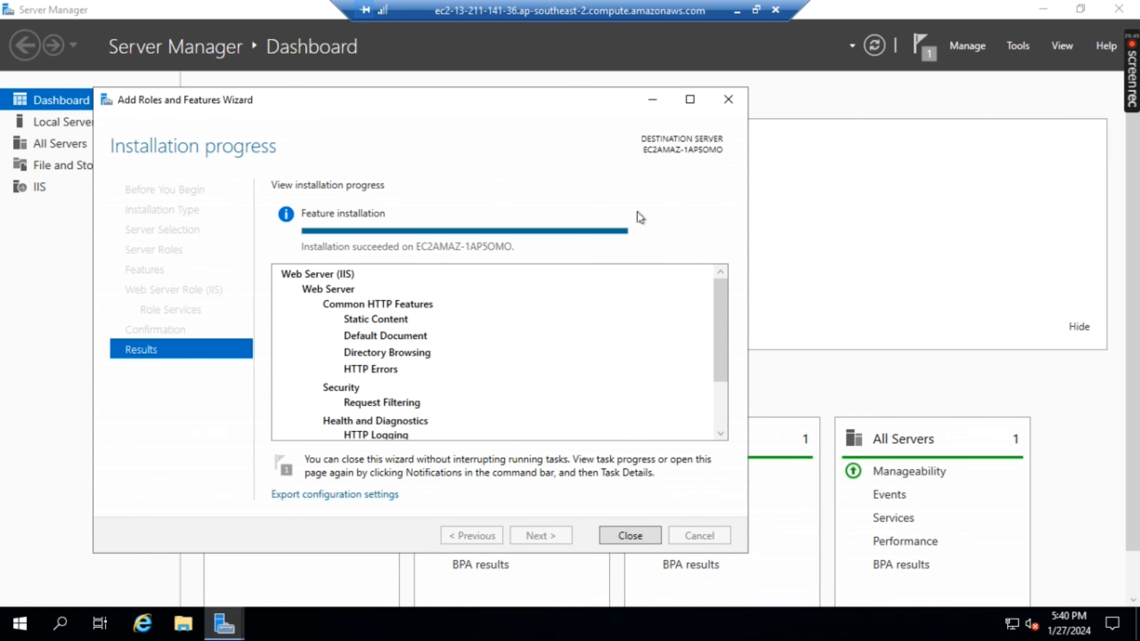
{"action": "key", "text": "Return"}
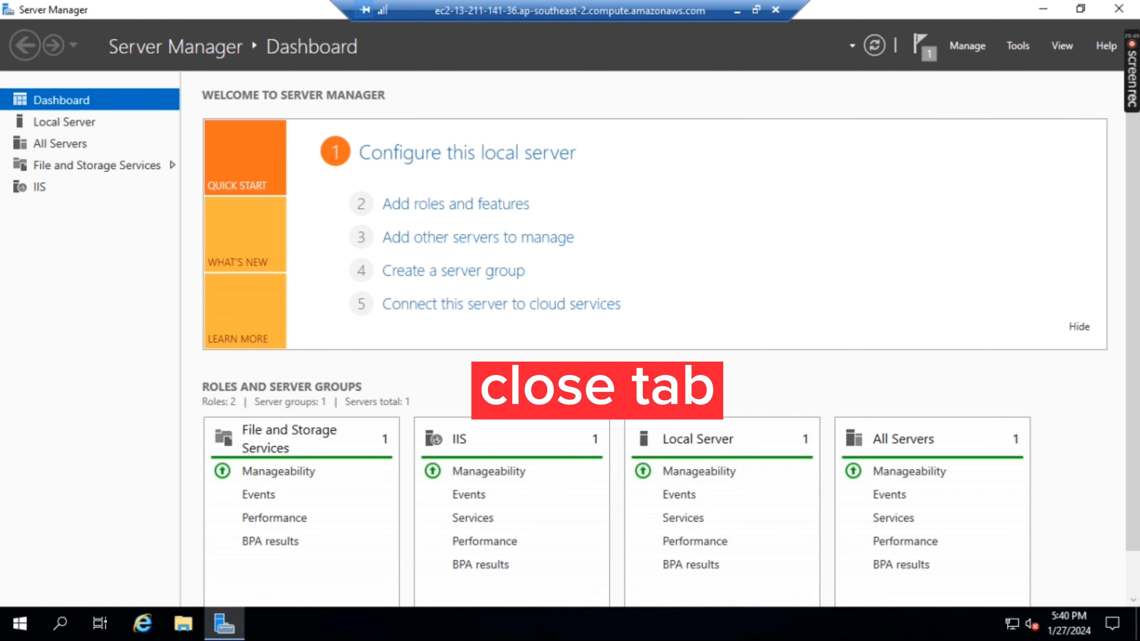
{"action": "left_click", "coordinate": [1106, 16]}
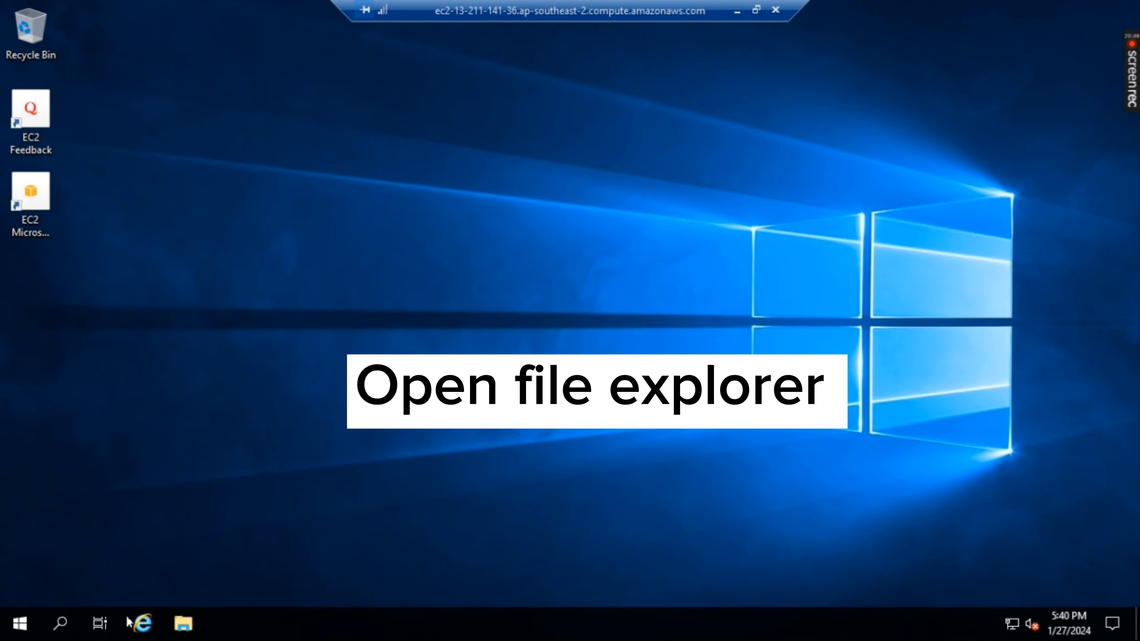
Open the web root folder C:\inetpub\wwwroot in File Explorer
{"action": "left_click", "coordinate": [175, 626]}
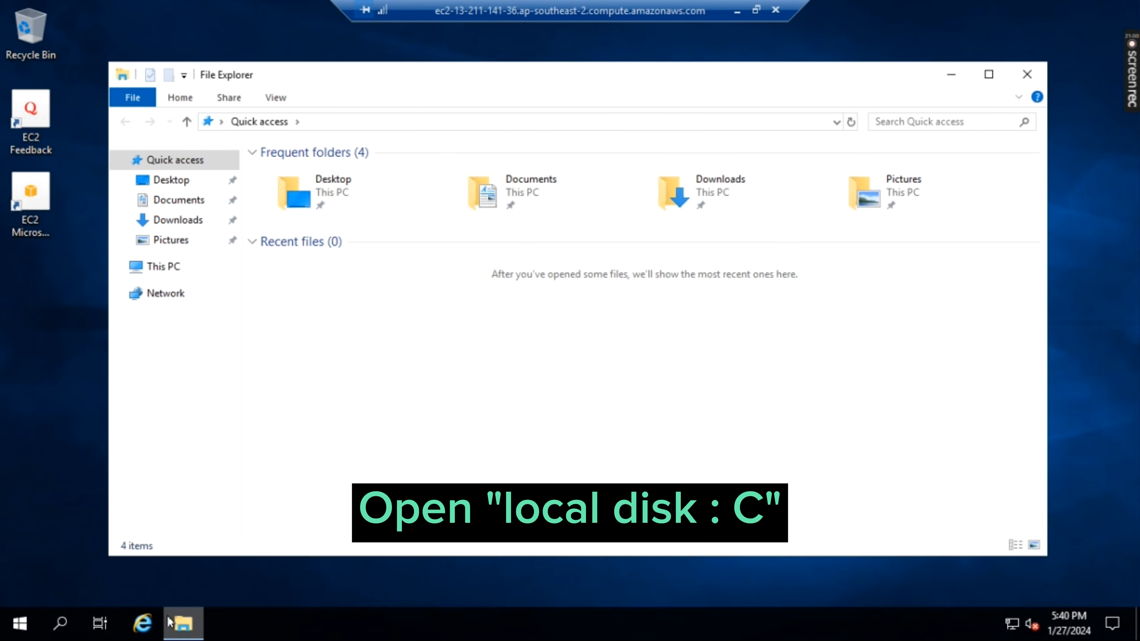
{"action": "left_click", "coordinate": [172, 266]}
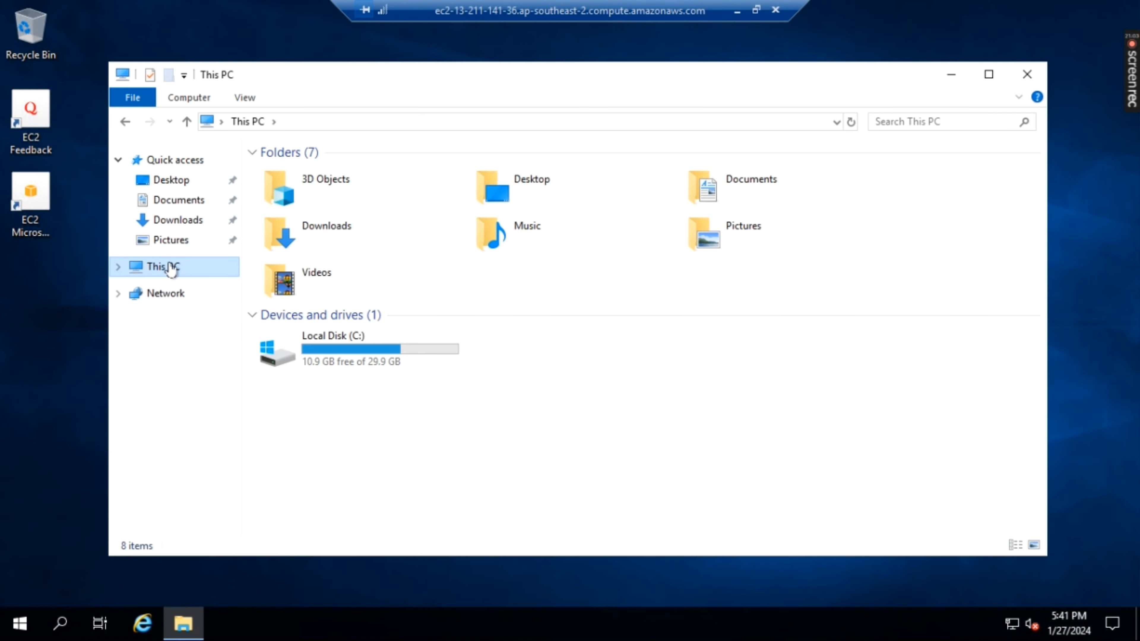
{"action": "double_click", "coordinate": [321, 361]}
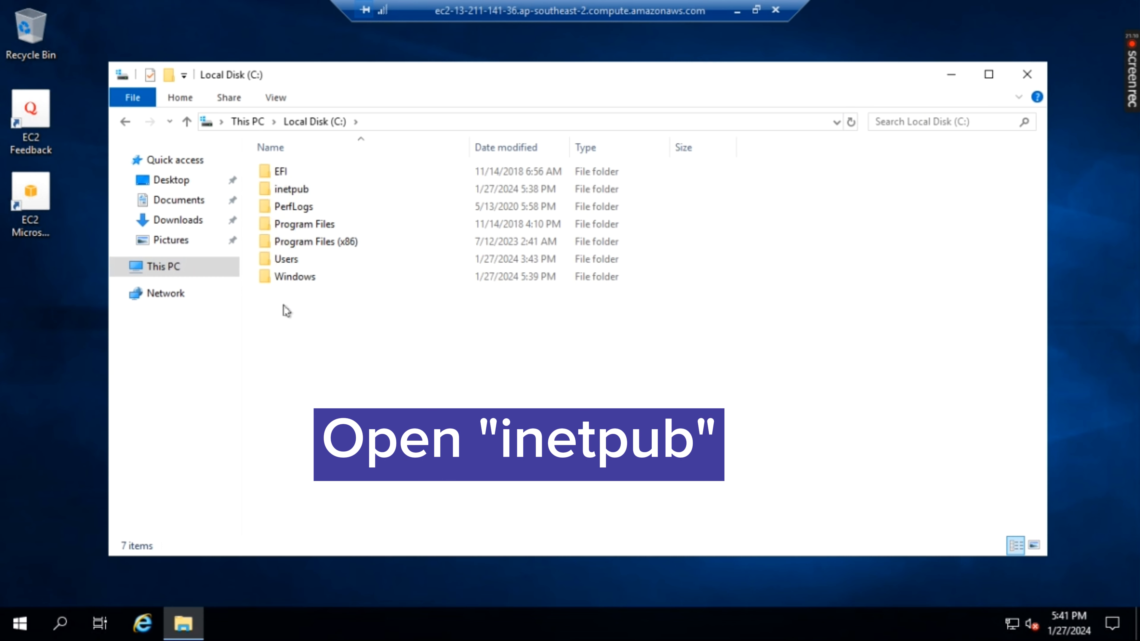
{"action": "double_click", "coordinate": [320, 180]}
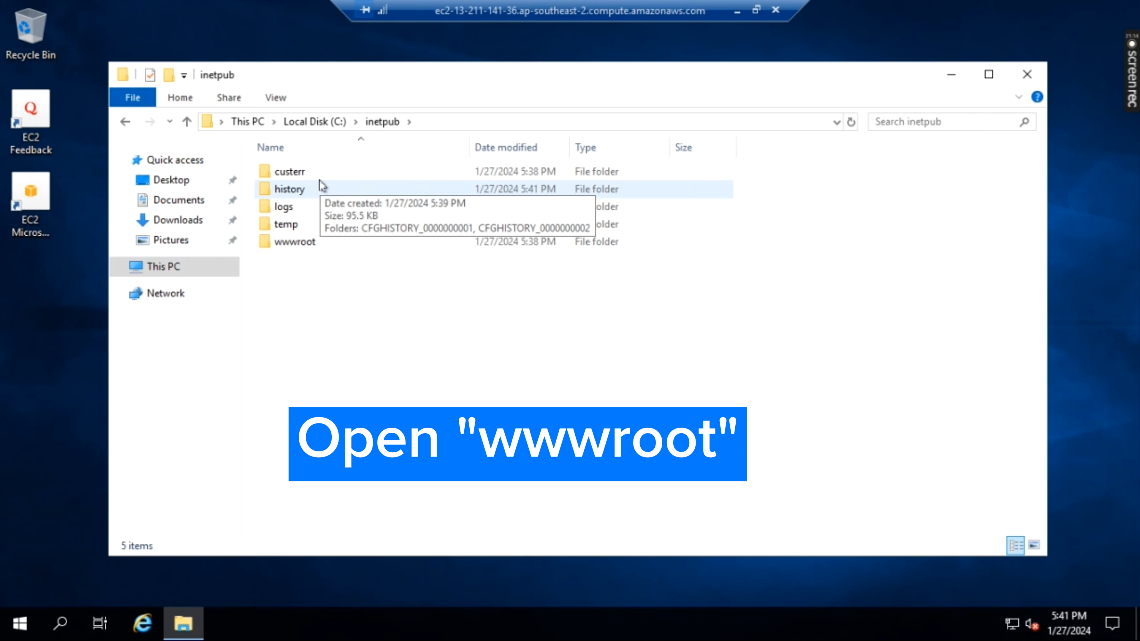
{"action": "double_click", "coordinate": [322, 240]}
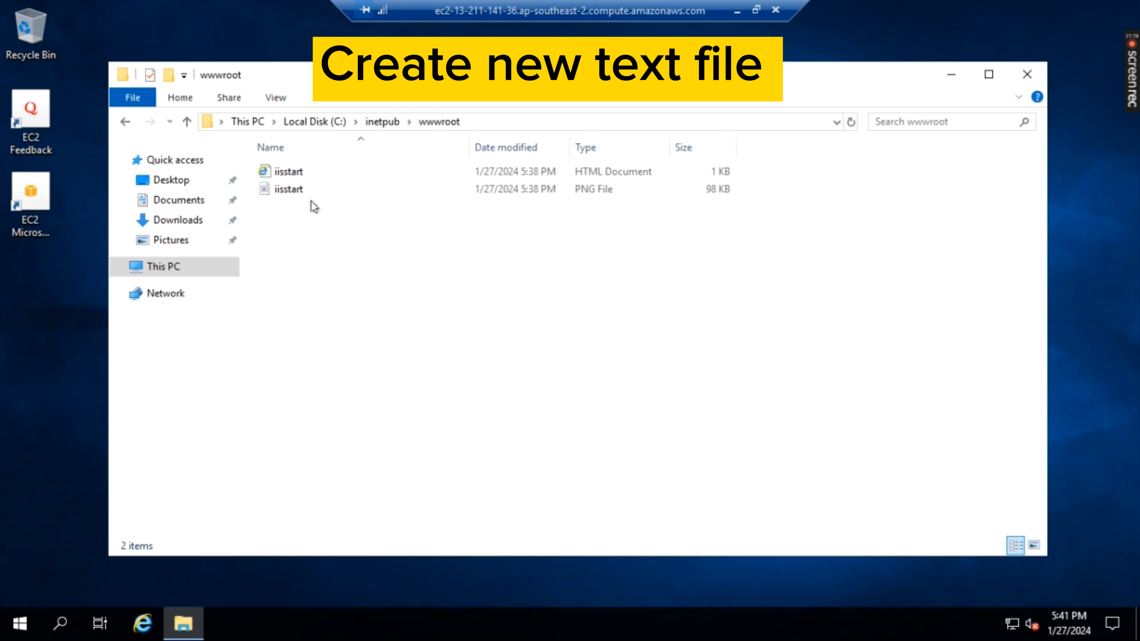
Create a new text document with the default name in wwwroot and open it in Notepad
{"action": "right_click", "coordinate": [350, 300]}
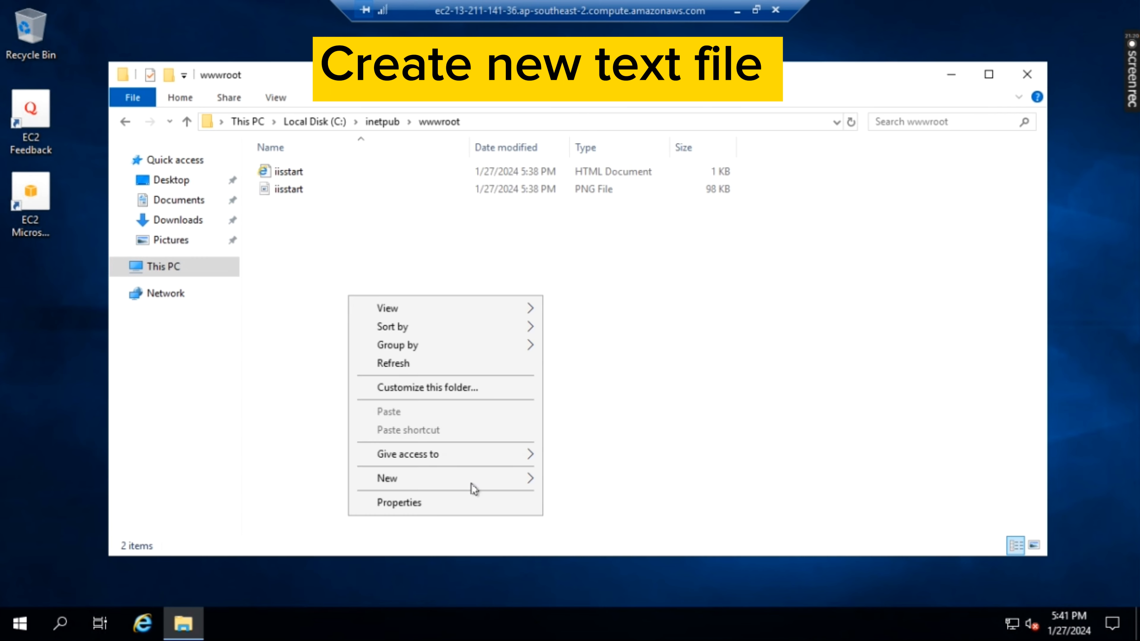
{"action": "mouse_move", "coordinate": [474, 479]}
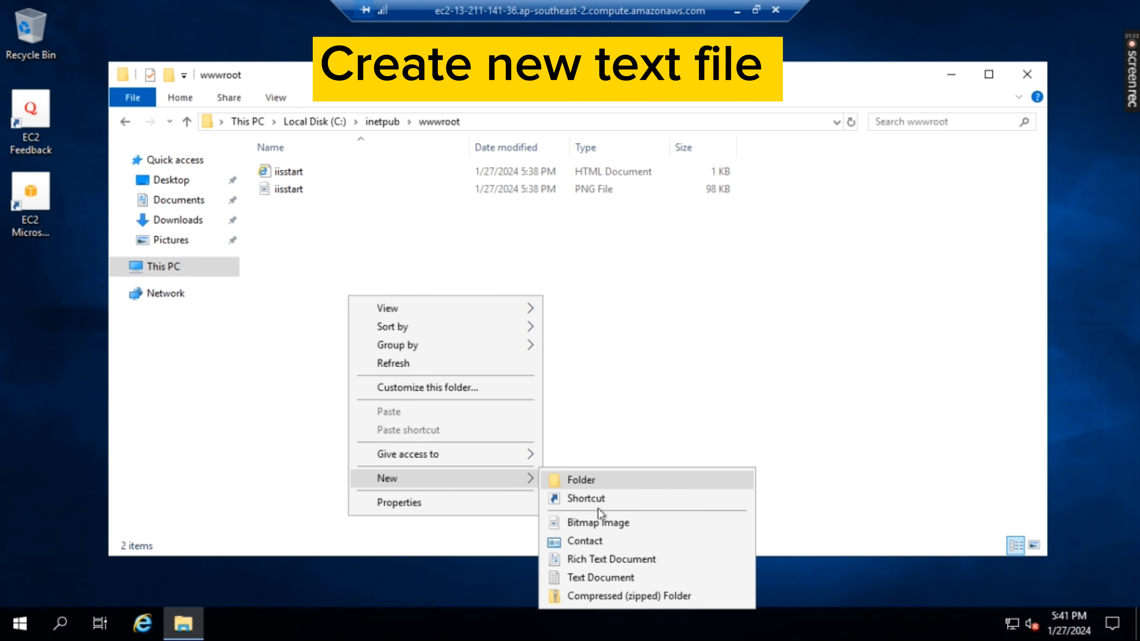
{"action": "left_click", "coordinate": [599, 577]}
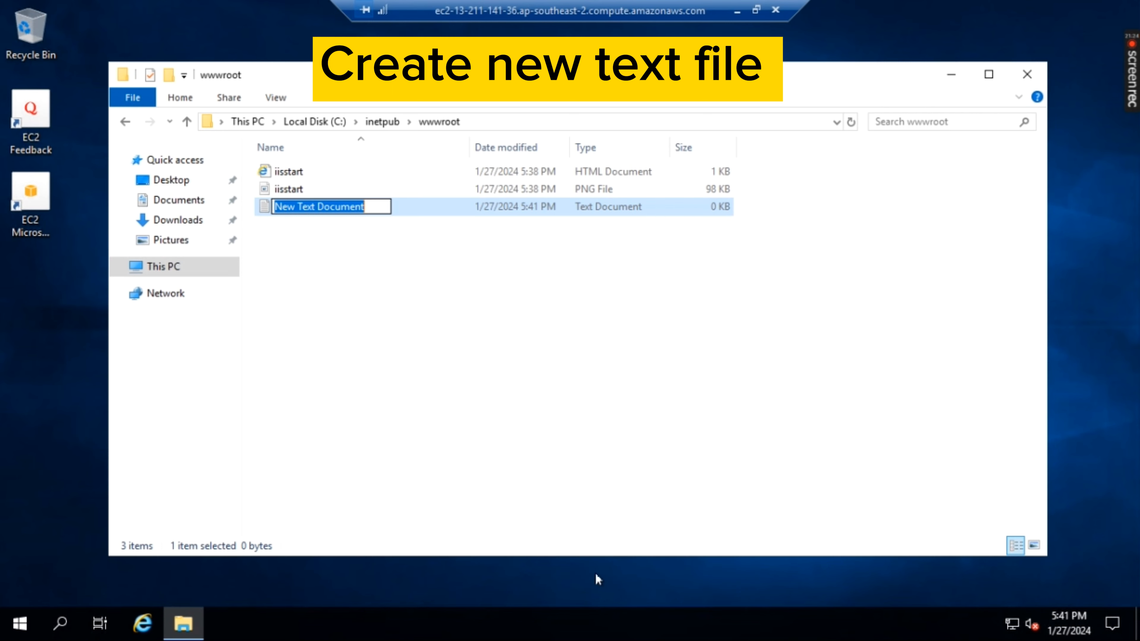
{"action": "key", "text": "Return"}
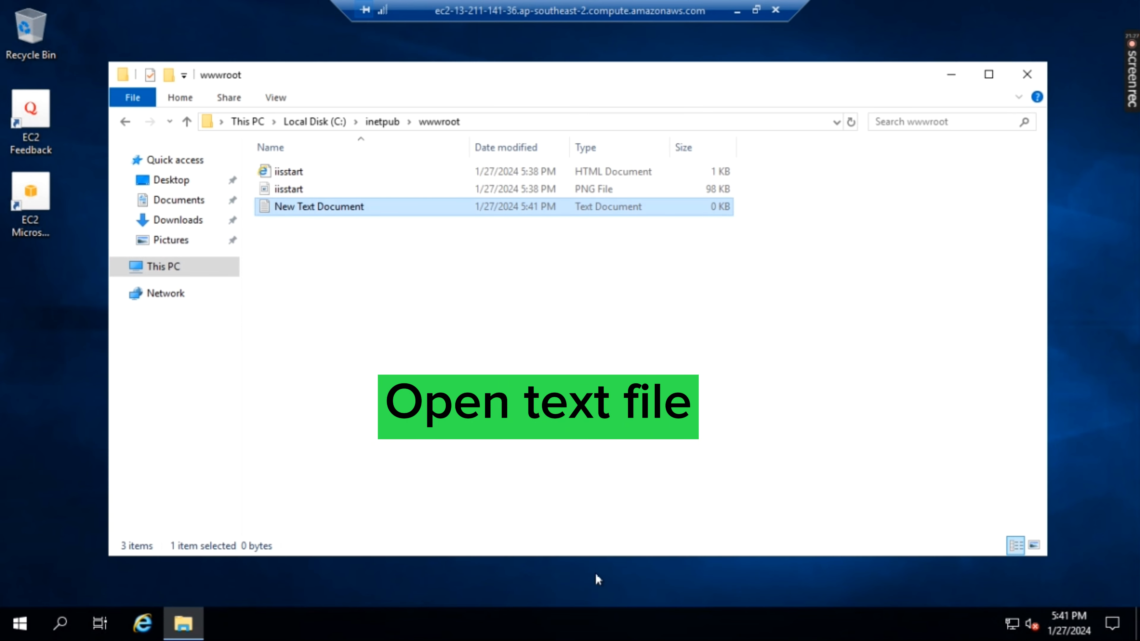
{"action": "key", "text": "Return"}
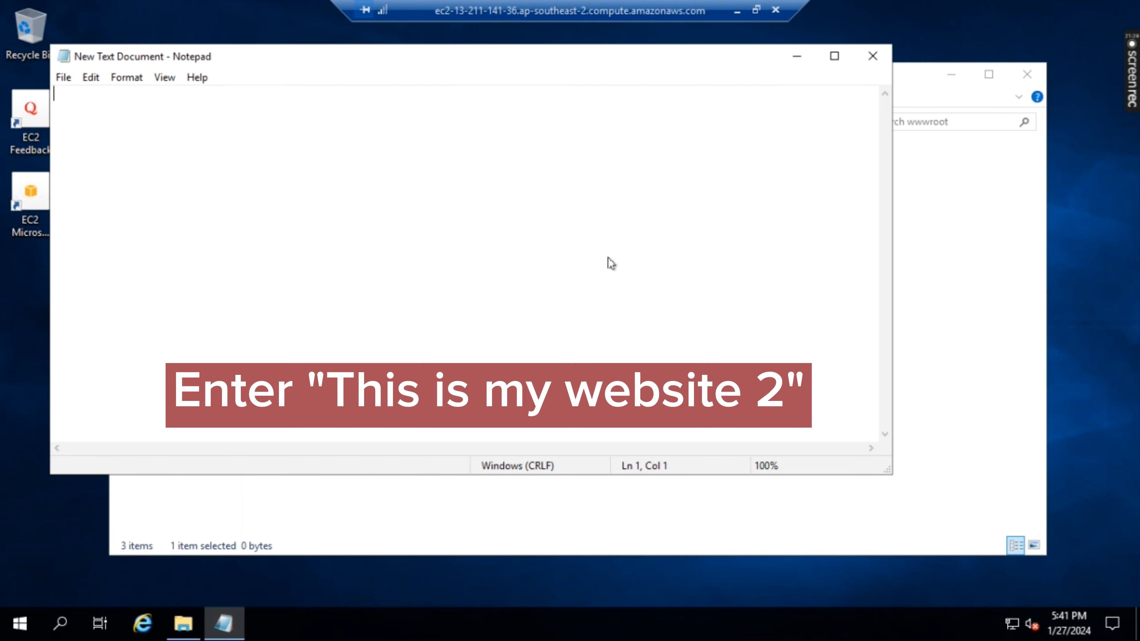
Enter the text "this website 2" and save the document as index.html in wwwroot
{"action": "type", "text": "this websit"}
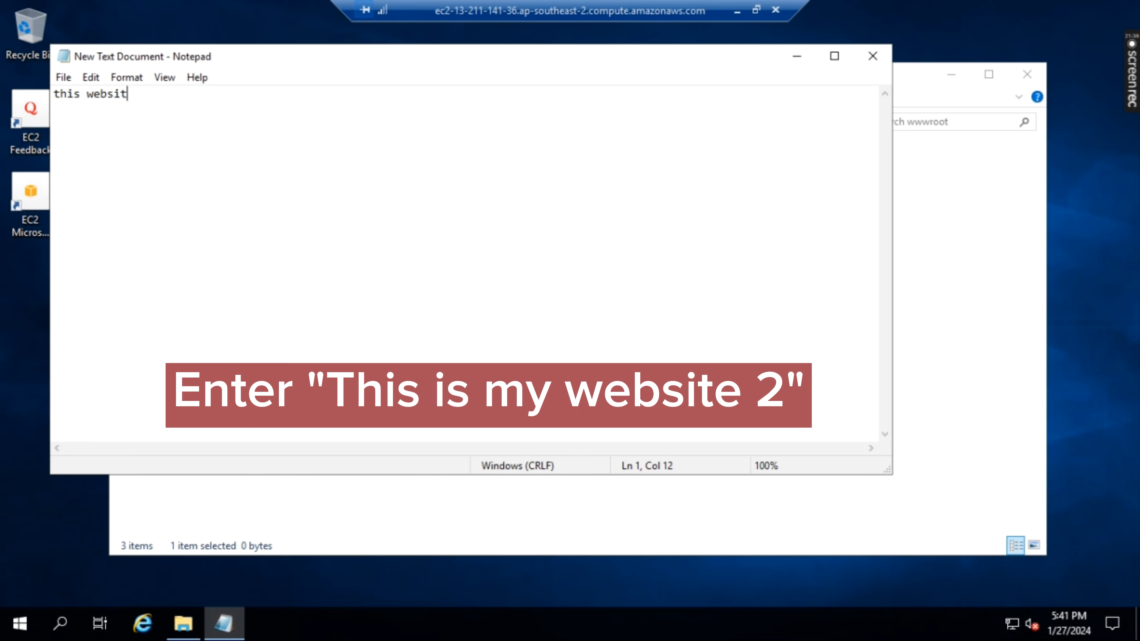
{"action": "type", "text": "e 2"}
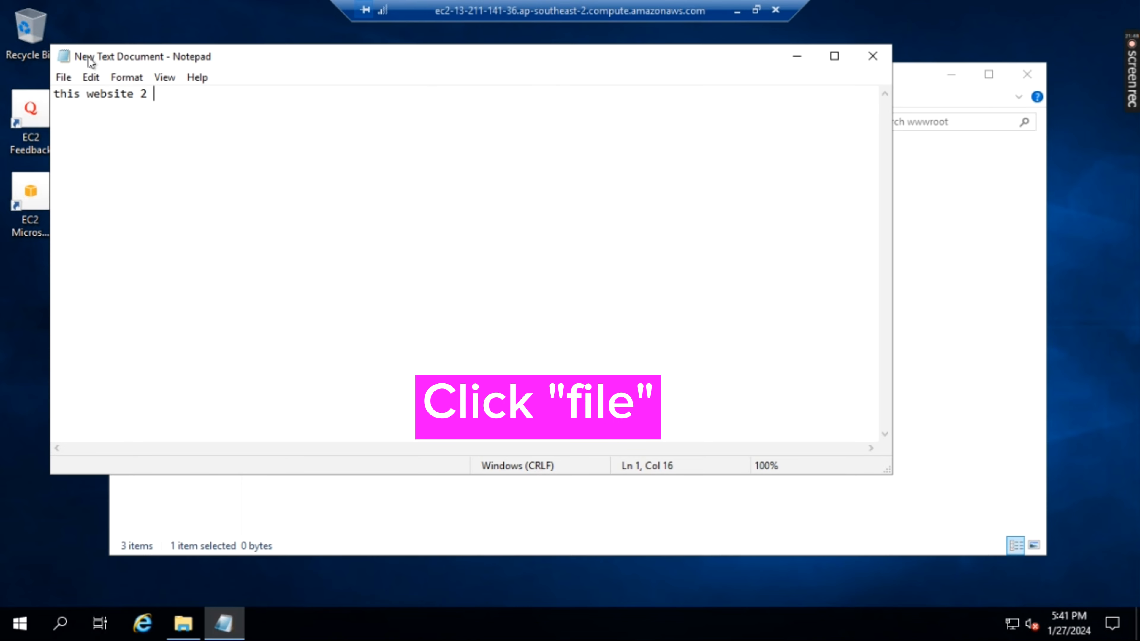
{"action": "left_click", "coordinate": [63, 78]}
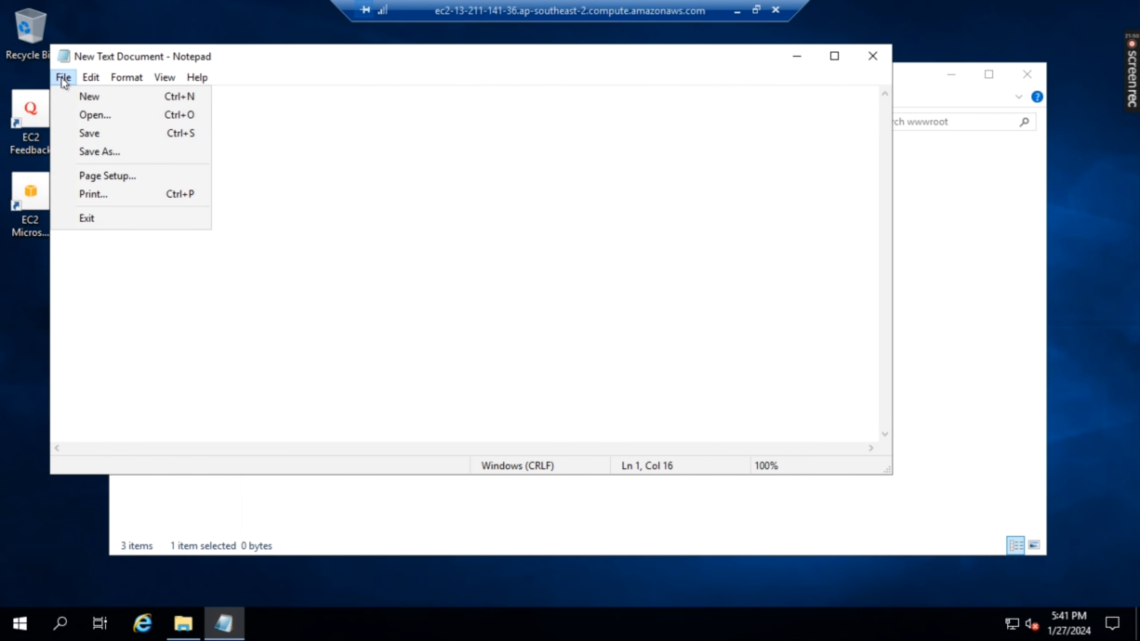
{"action": "left_click", "coordinate": [121, 157]}
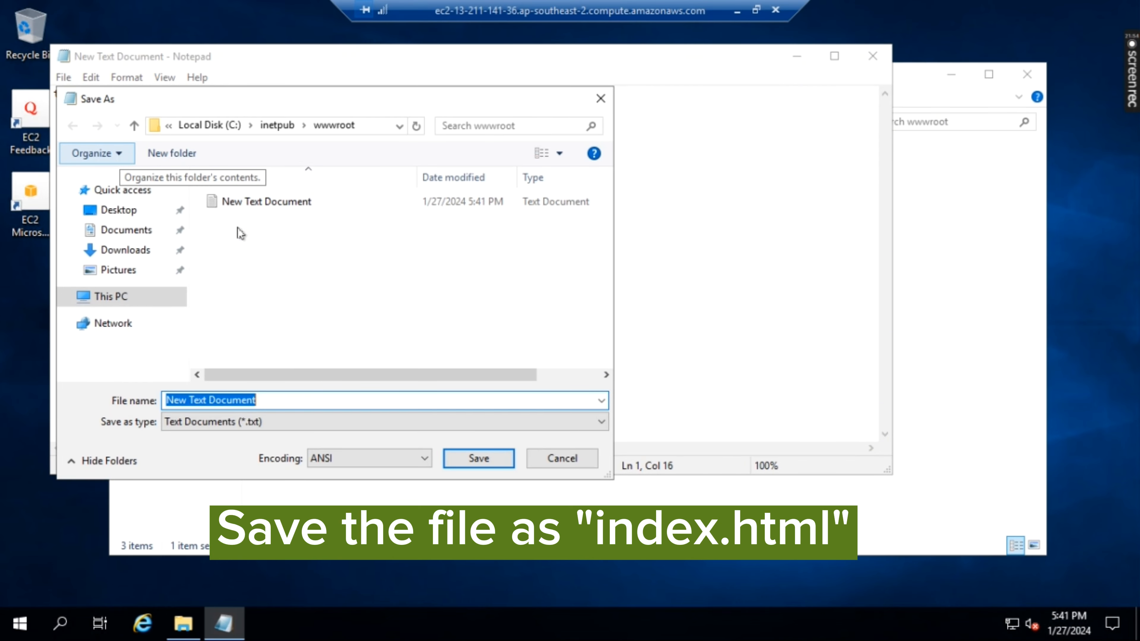
{"action": "type", "text": "in"}
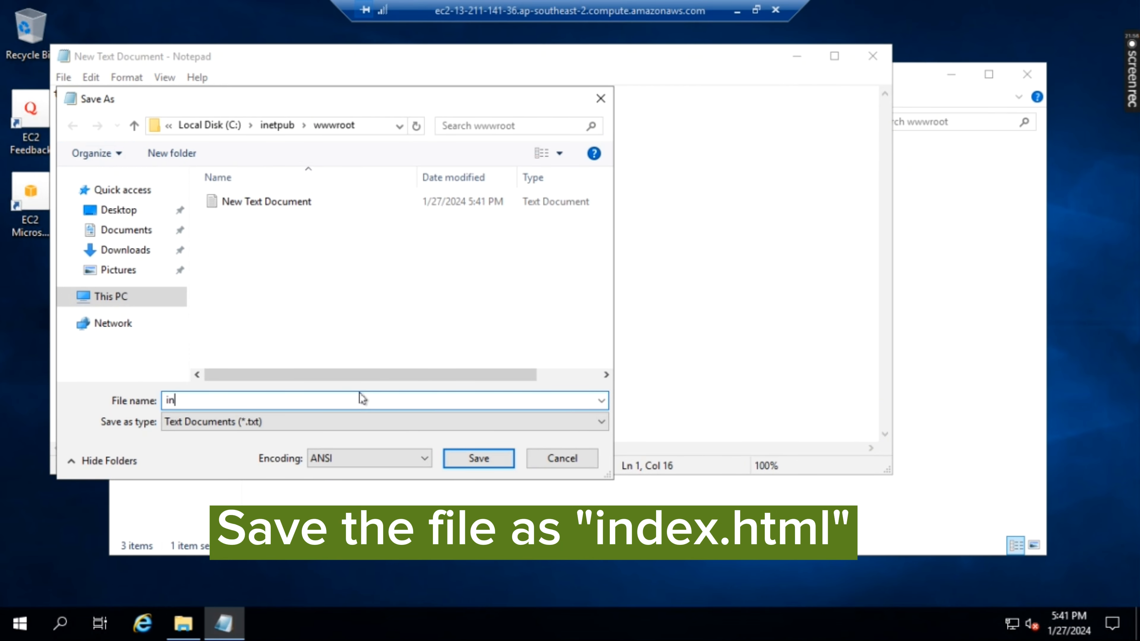
{"action": "type", "text": "dex.html"}
{"action": "left_click", "coordinate": [463, 462]}
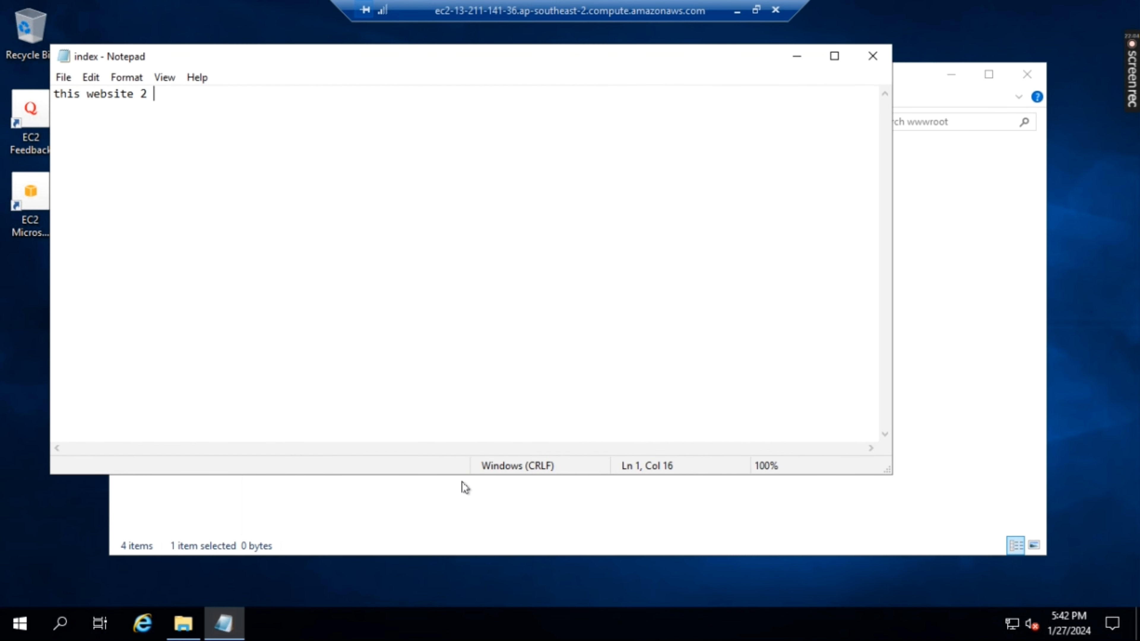
Close Notepad and File Explorer, and disconnect the remote desktop session to return to the AWS console
{"action": "left_click", "coordinate": [870, 48]}
{"action": "left_click", "coordinate": [1027, 75]}
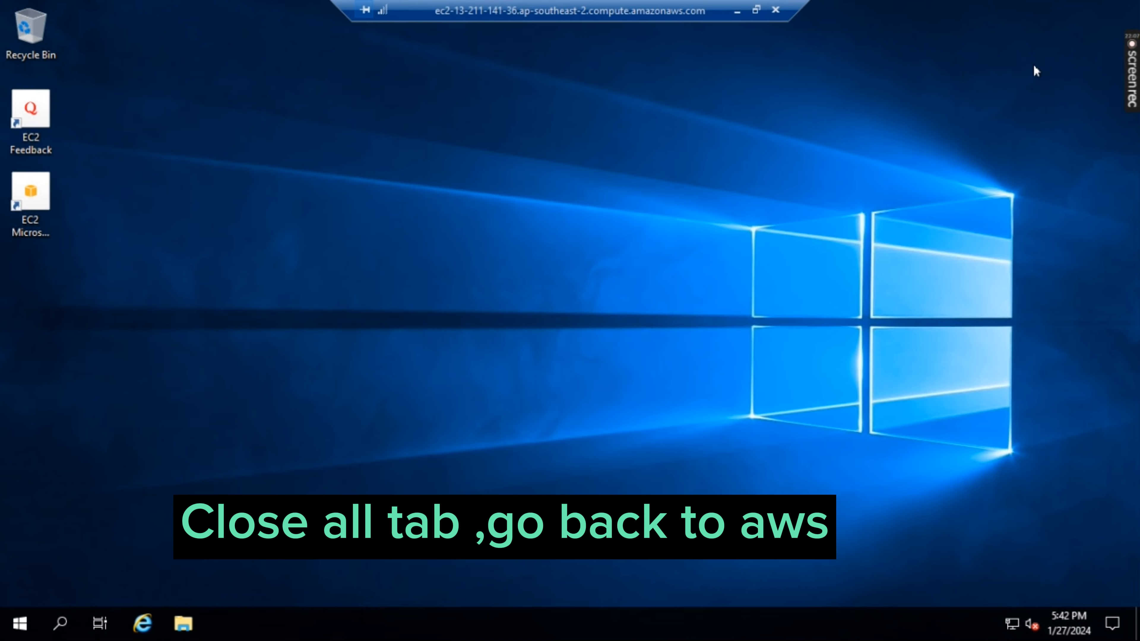
{"action": "left_click", "coordinate": [776, 10]}
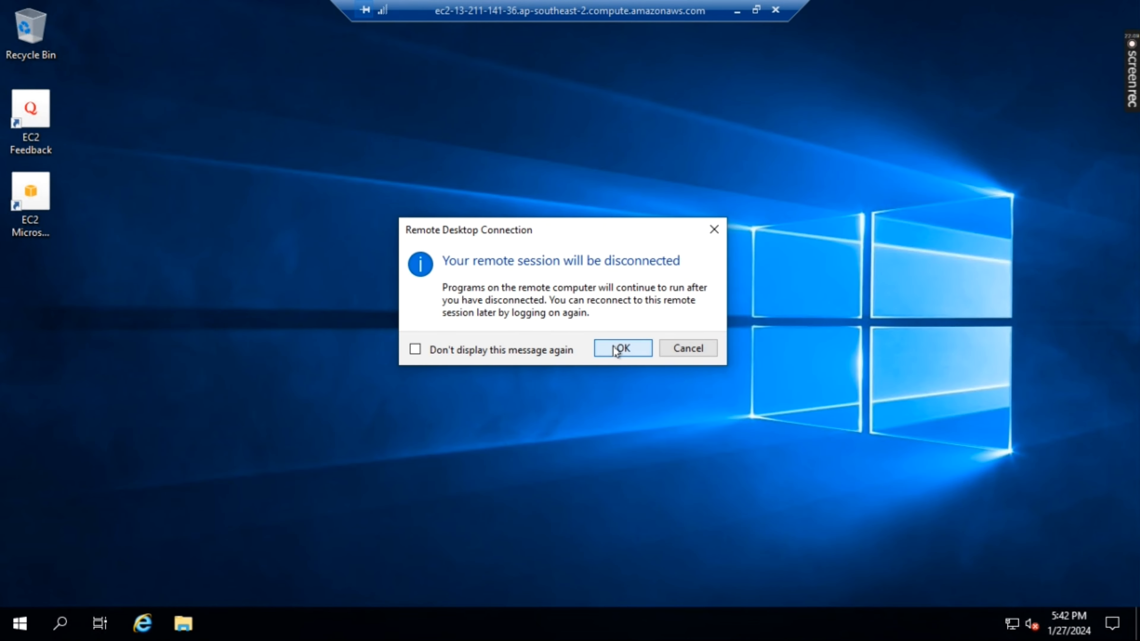
{"action": "left_click", "coordinate": [622, 349]}
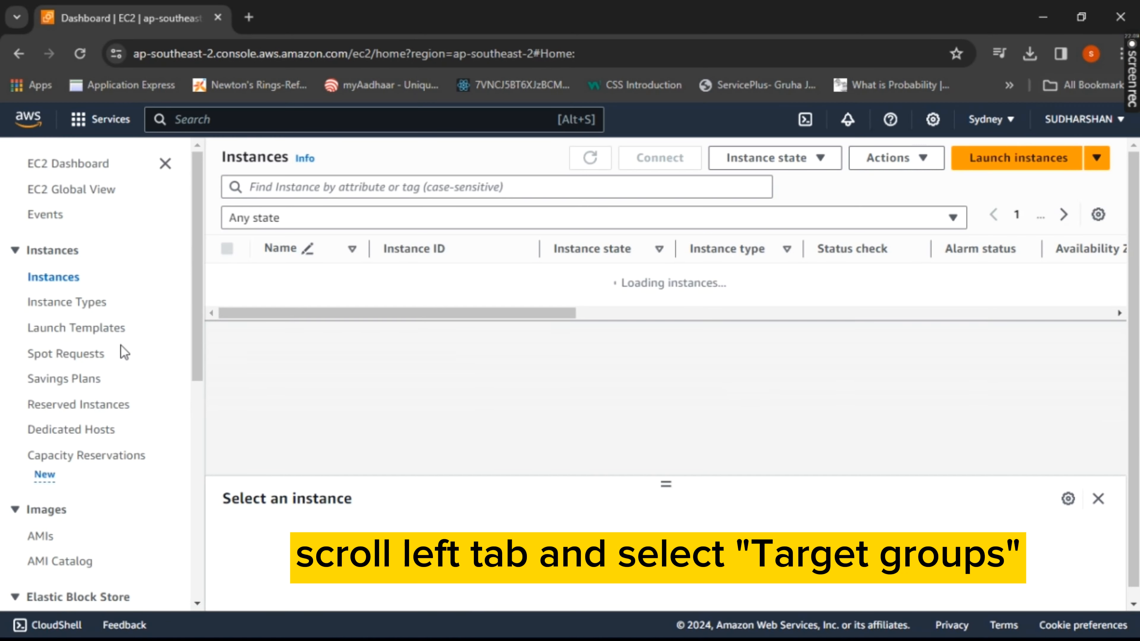
Open the EC2 target groups list and start creating a new target group
{"action": "scroll", "coordinate": [121, 346], "scroll_direction": "down", "scroll_amount": 2}
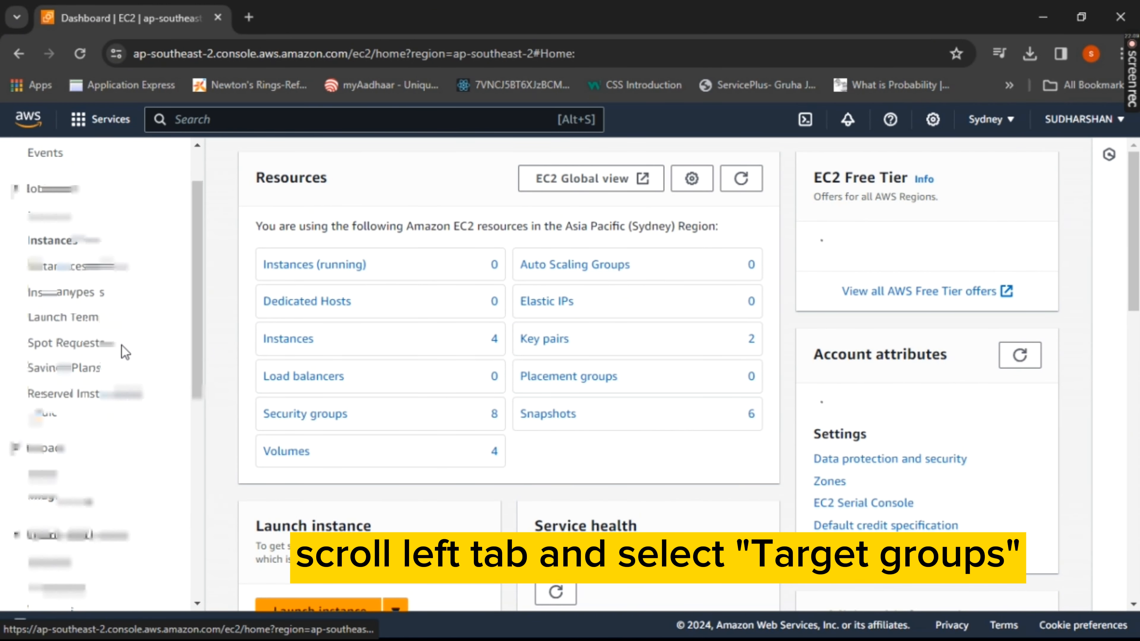
{"action": "scroll", "coordinate": [122, 346], "scroll_direction": "down", "scroll_amount": 5}
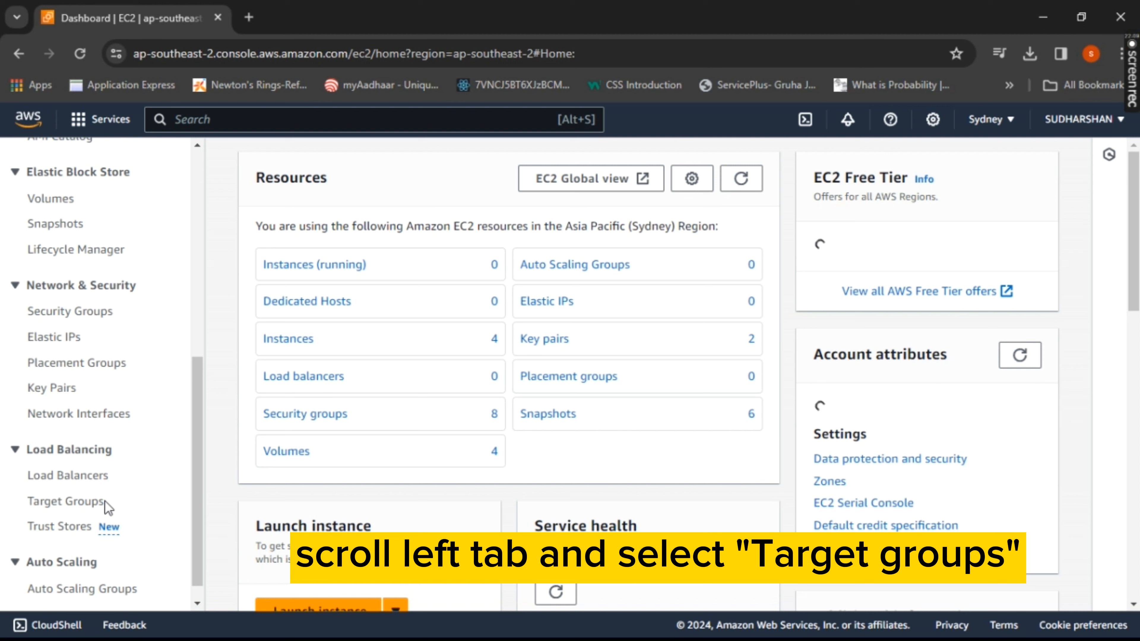
{"action": "left_click", "coordinate": [86, 502]}
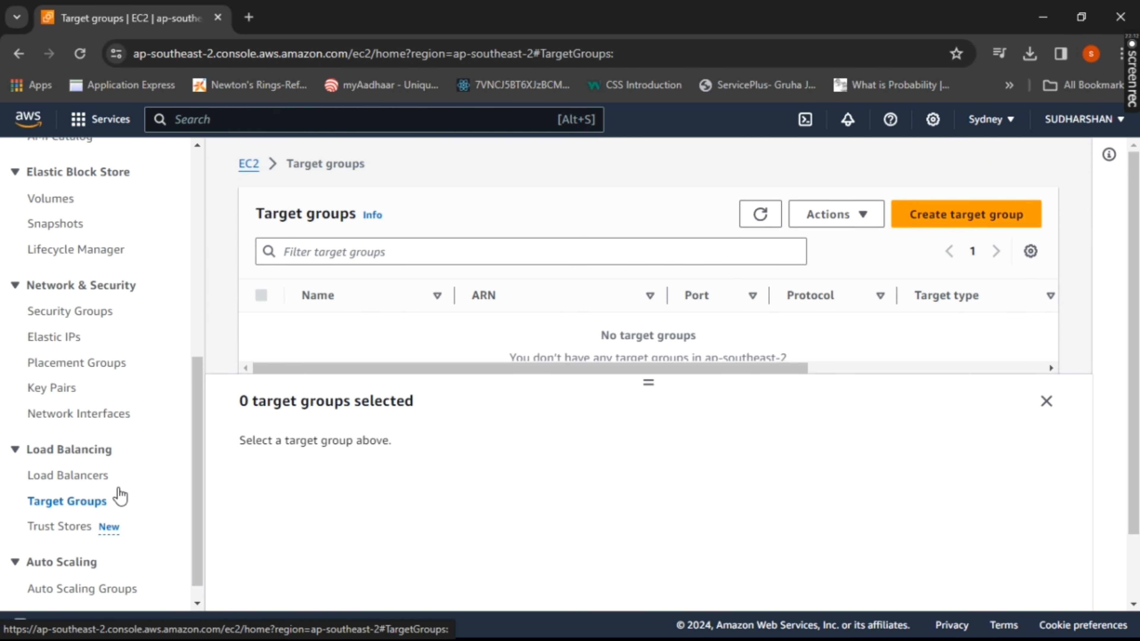
{"action": "left_click", "coordinate": [951, 223]}
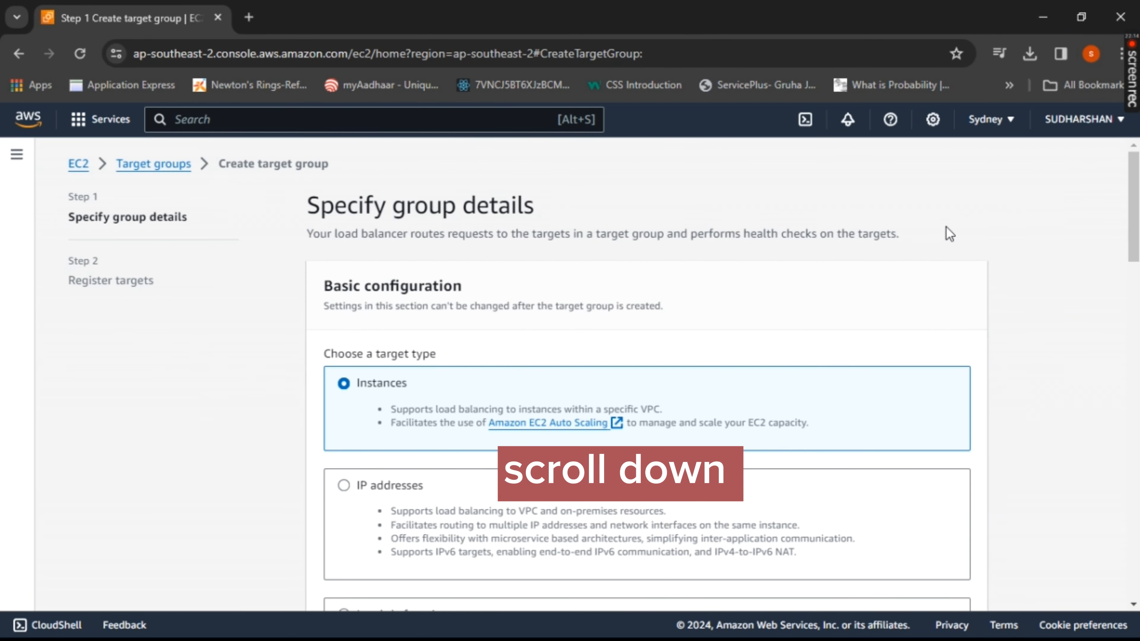
Keep Instances as the target type and enter target128 as the target group name
{"action": "scroll", "coordinate": [755, 270], "scroll_direction": "down", "scroll_amount": 5}
{"action": "scroll", "coordinate": [756, 270], "scroll_direction": "down", "scroll_amount": 5}
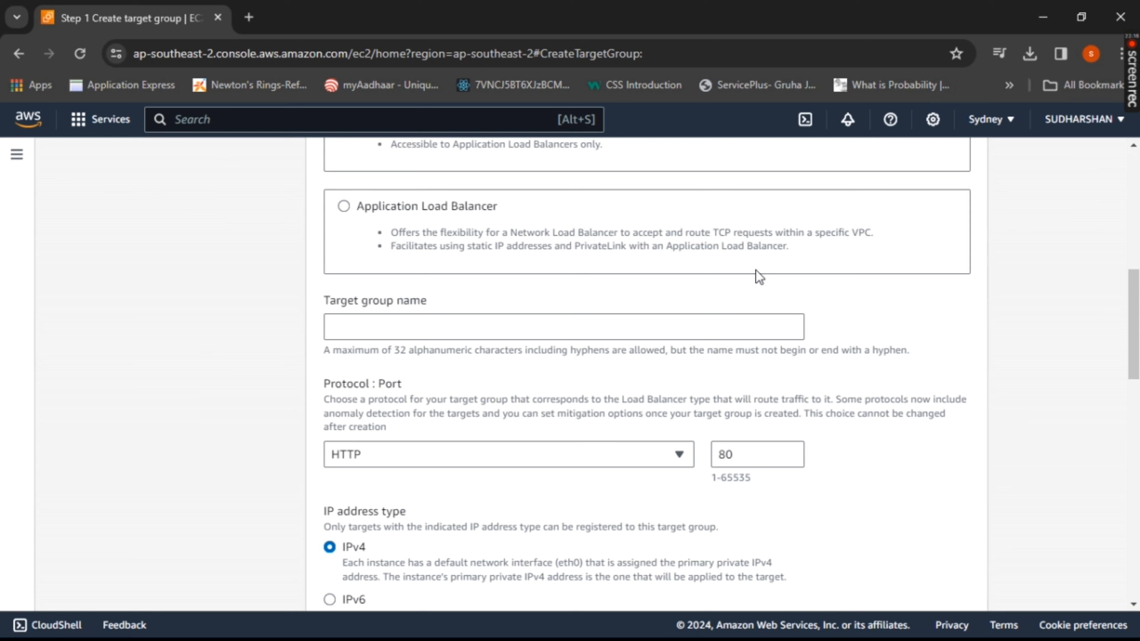
{"action": "left_click", "coordinate": [621, 322]}
{"action": "type", "text": "t"}
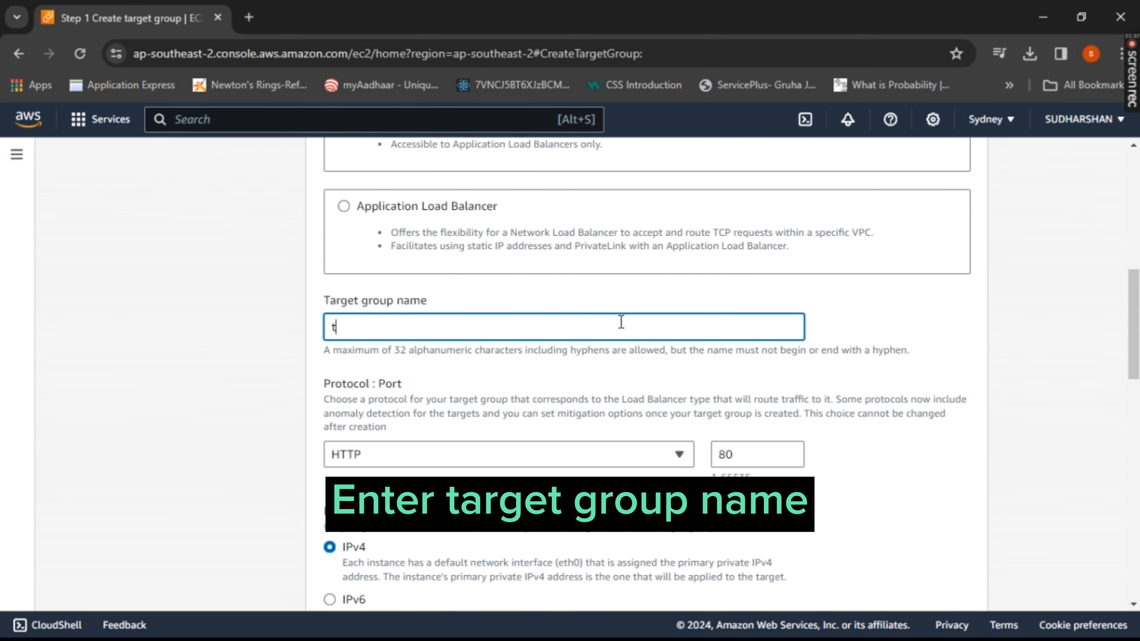
{"action": "type", "text": "arget128"}
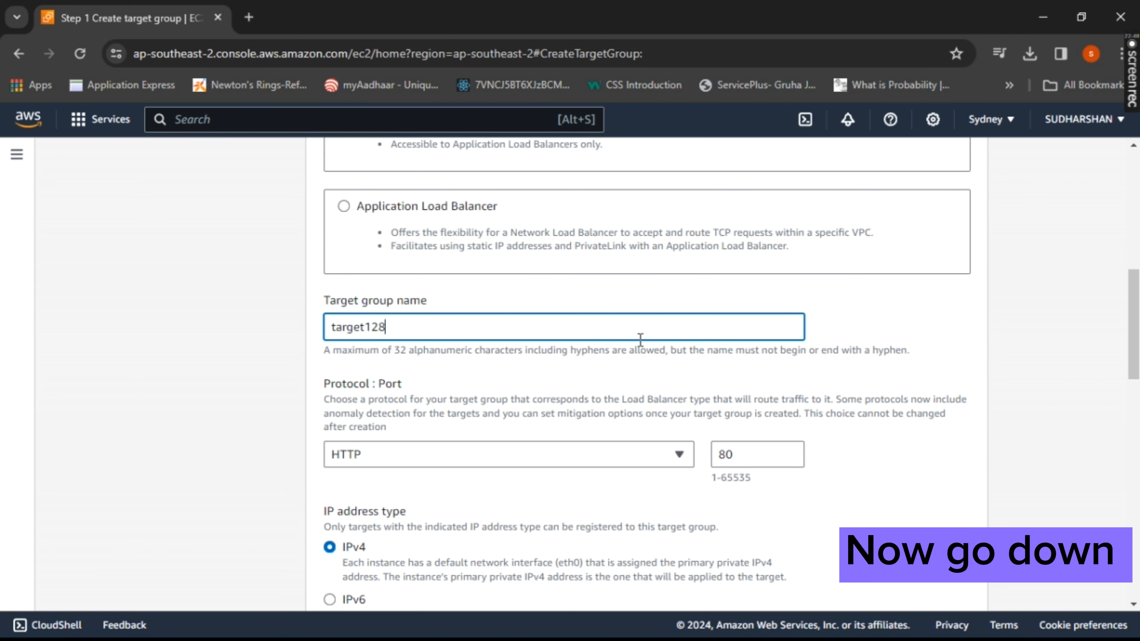
Choose VPC vpc-07f2e7606fc597c56 with protocol version HTTP1 for the target group and proceed to target registration
{"action": "scroll", "coordinate": [564, 466], "scroll_direction": "down", "scroll_amount": 5}
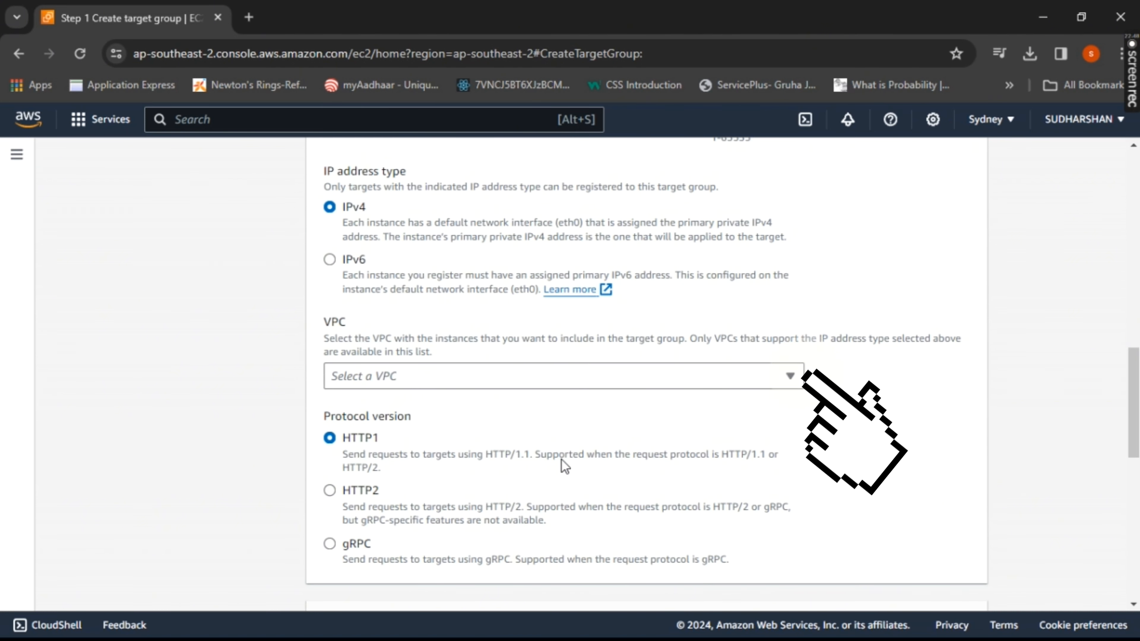
{"action": "scroll", "coordinate": [562, 460], "scroll_direction": "down", "scroll_amount": 1}
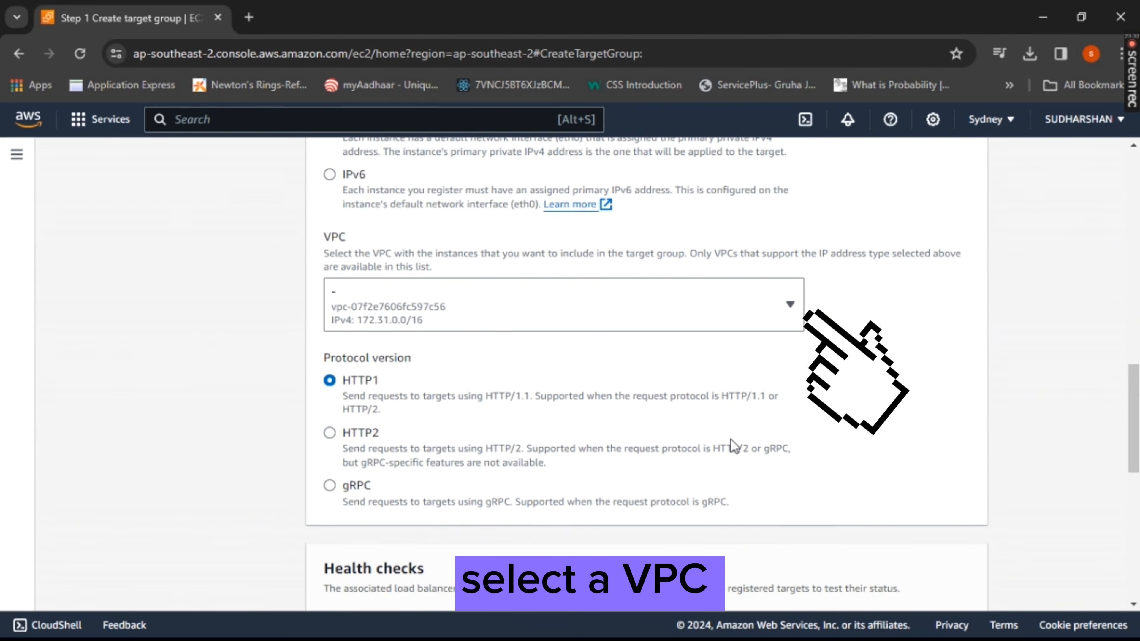
{"action": "scroll", "coordinate": [733, 444], "scroll_direction": "down", "scroll_amount": 10}
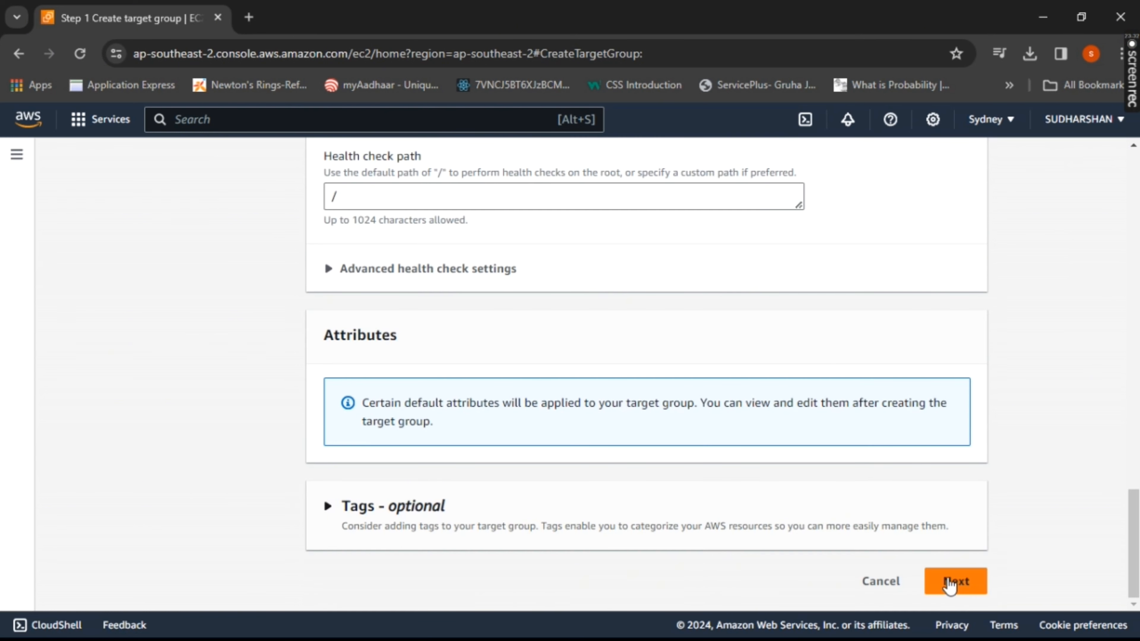
{"action": "left_click", "coordinate": [950, 583]}
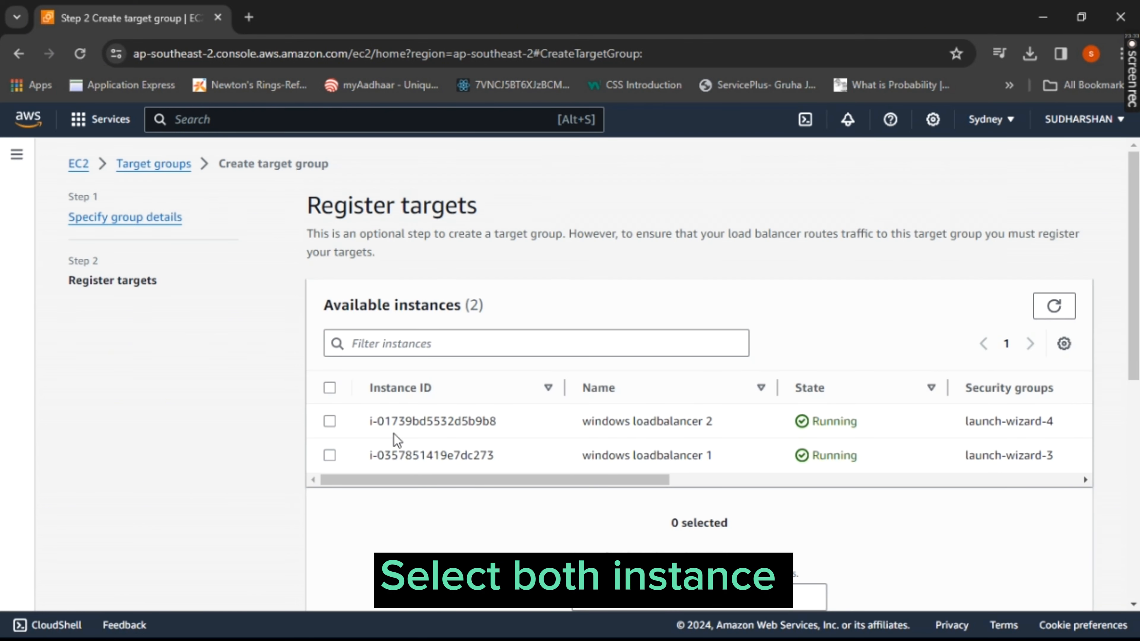
Add instances windows loadbalancer 1 and windows loadbalancer 2 as pending targets on port 80, and create the target group
{"action": "left_click", "coordinate": [329, 387]}
{"action": "scroll", "coordinate": [976, 491], "scroll_direction": "down", "scroll_amount": 10}
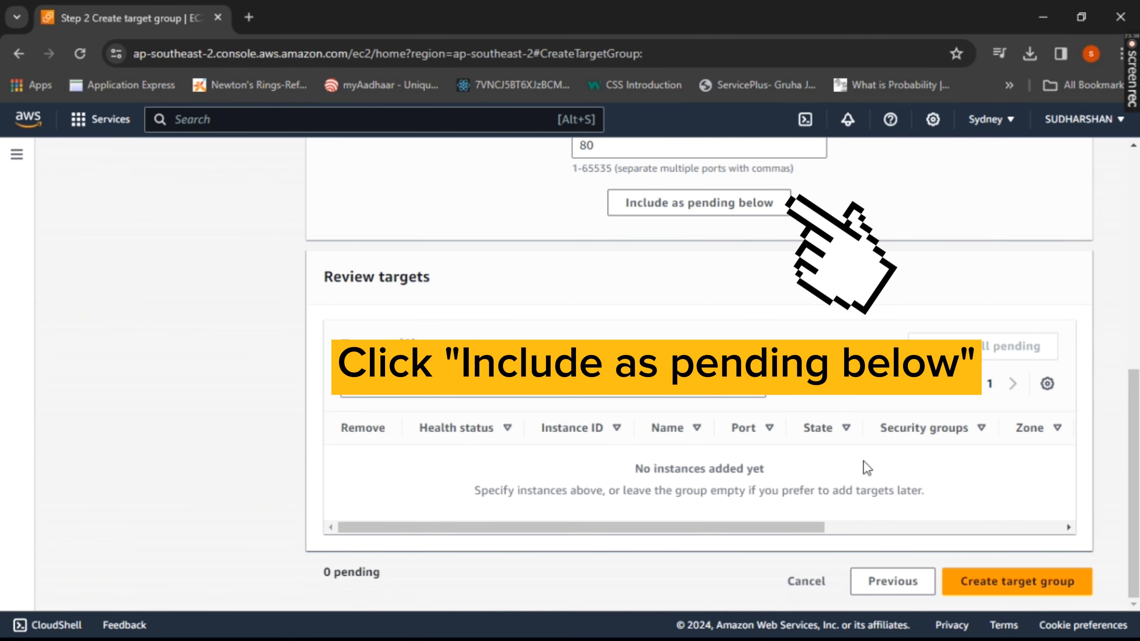
{"action": "left_click", "coordinate": [716, 220]}
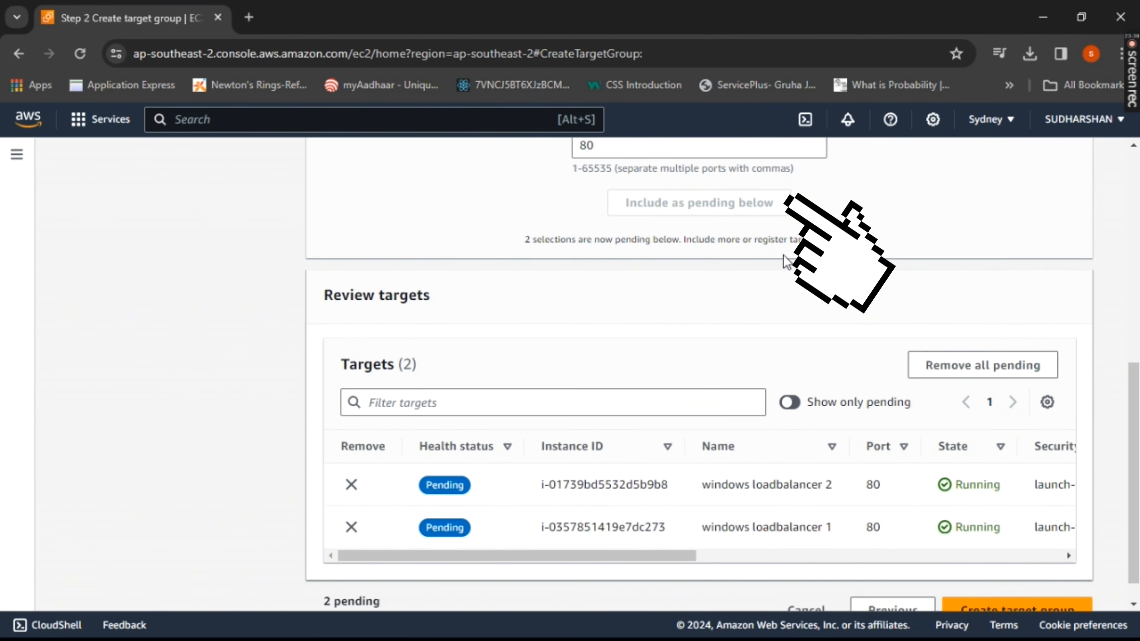
{"action": "scroll", "coordinate": [786, 259], "scroll_direction": "up", "scroll_amount": 2}
{"action": "scroll", "coordinate": [786, 260], "scroll_direction": "down", "scroll_amount": 2}
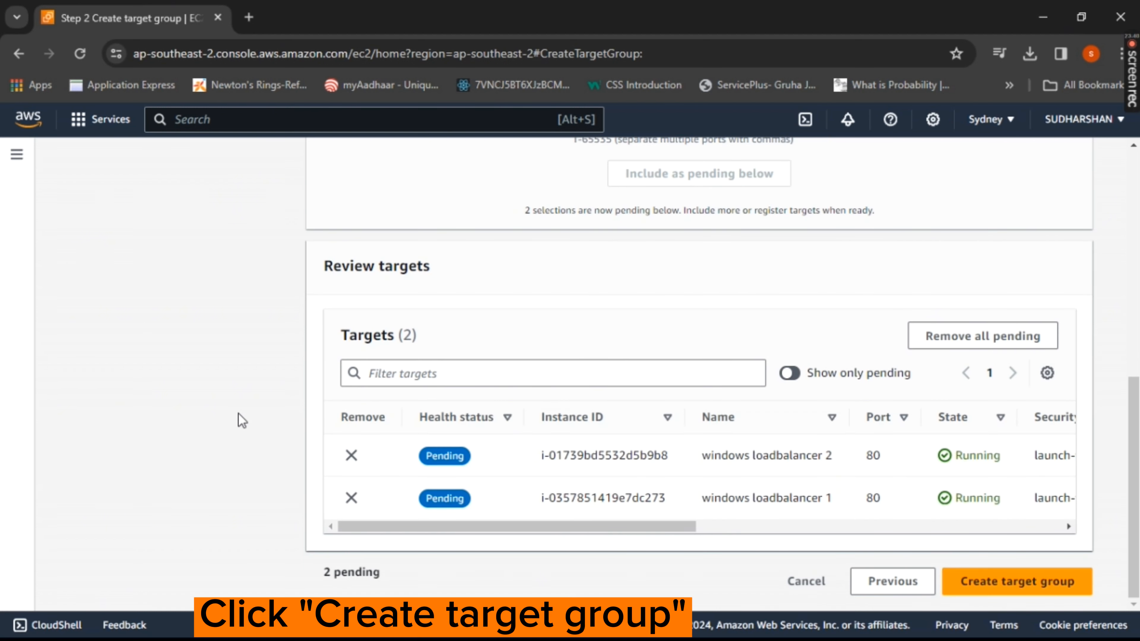
{"action": "left_click", "coordinate": [1019, 583]}
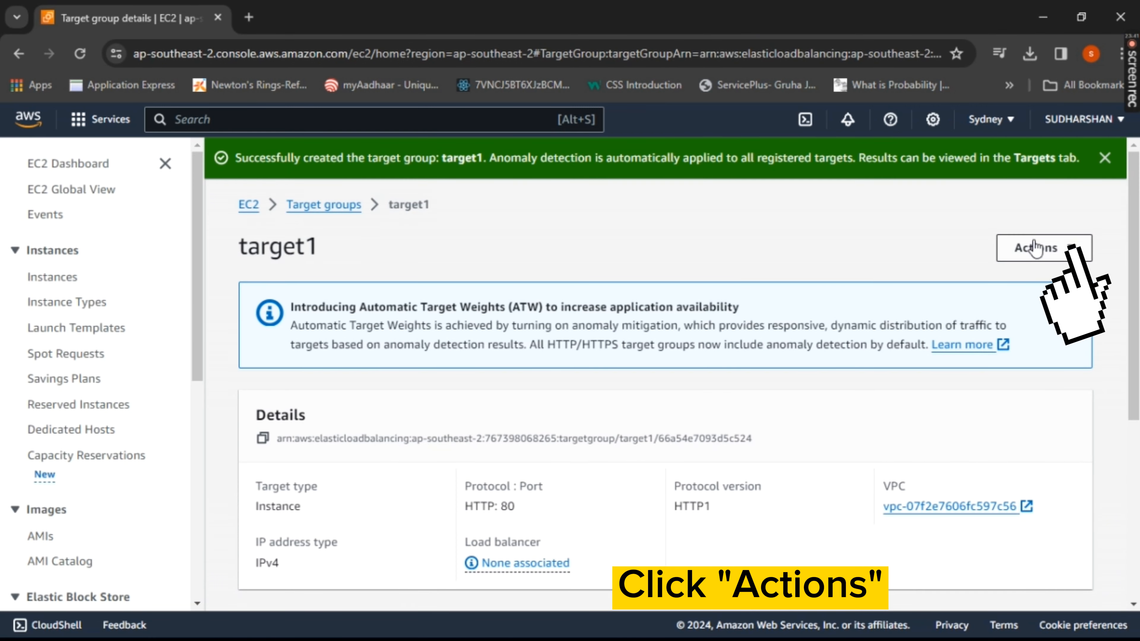
Associate target group target1 with a new load balancer and name the load balancer loadbalancer128
{"action": "left_click", "coordinate": [1034, 249]}
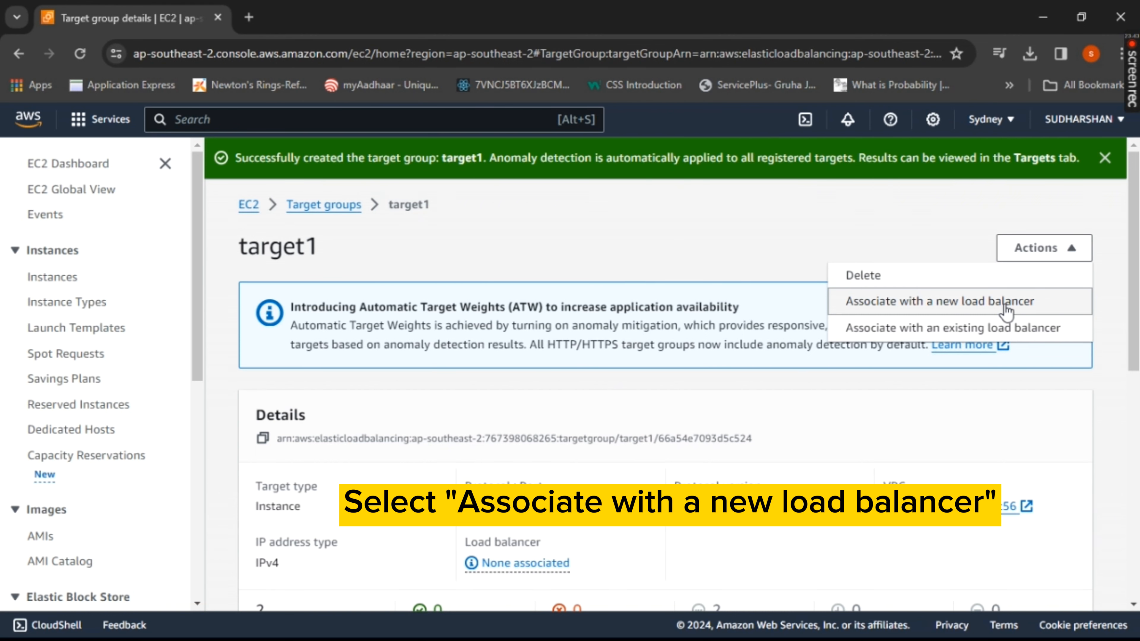
{"action": "left_click", "coordinate": [1007, 309]}
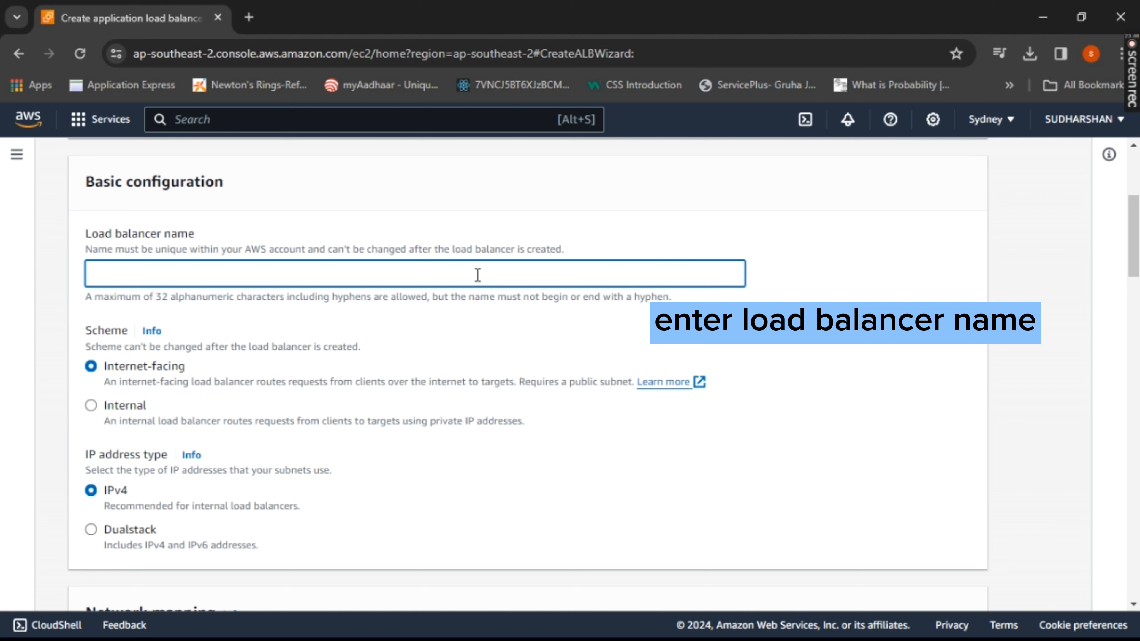
{"action": "type", "text": "loadbalancer128"}
Map the load balancer to availability zones ap-southeast-2a, ap-southeast-2b and ap-southeast-2c in the network mapping
{"action": "scroll", "coordinate": [534, 353], "scroll_direction": "down", "scroll_amount": 2}
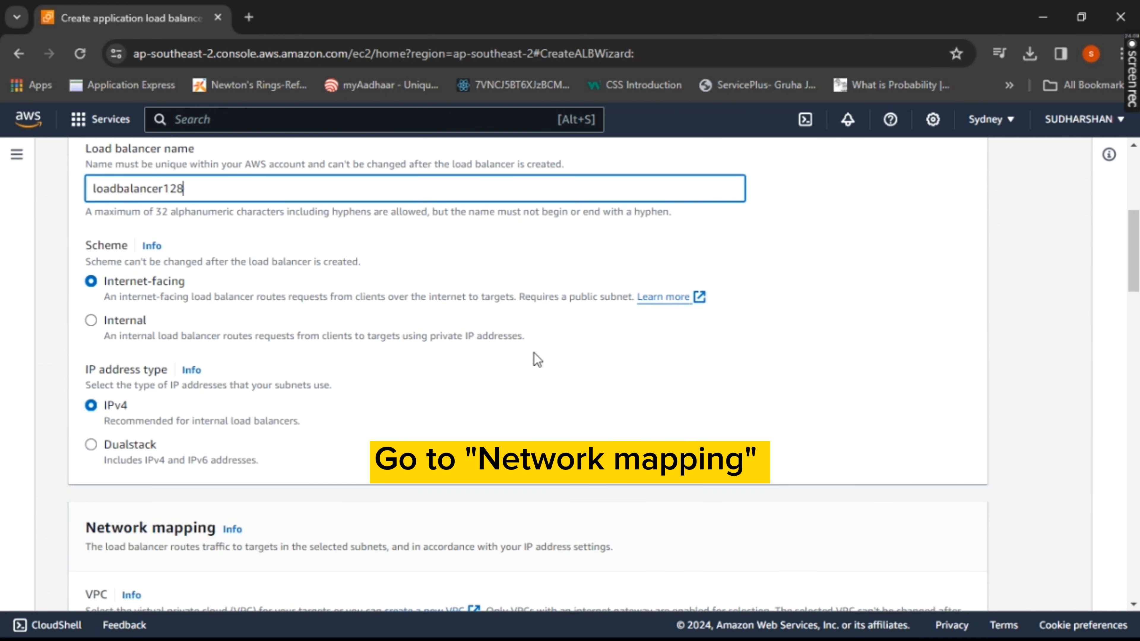
{"action": "scroll", "coordinate": [538, 360], "scroll_direction": "down", "scroll_amount": 5}
{"action": "scroll", "coordinate": [535, 353], "scroll_direction": "down", "scroll_amount": 2}
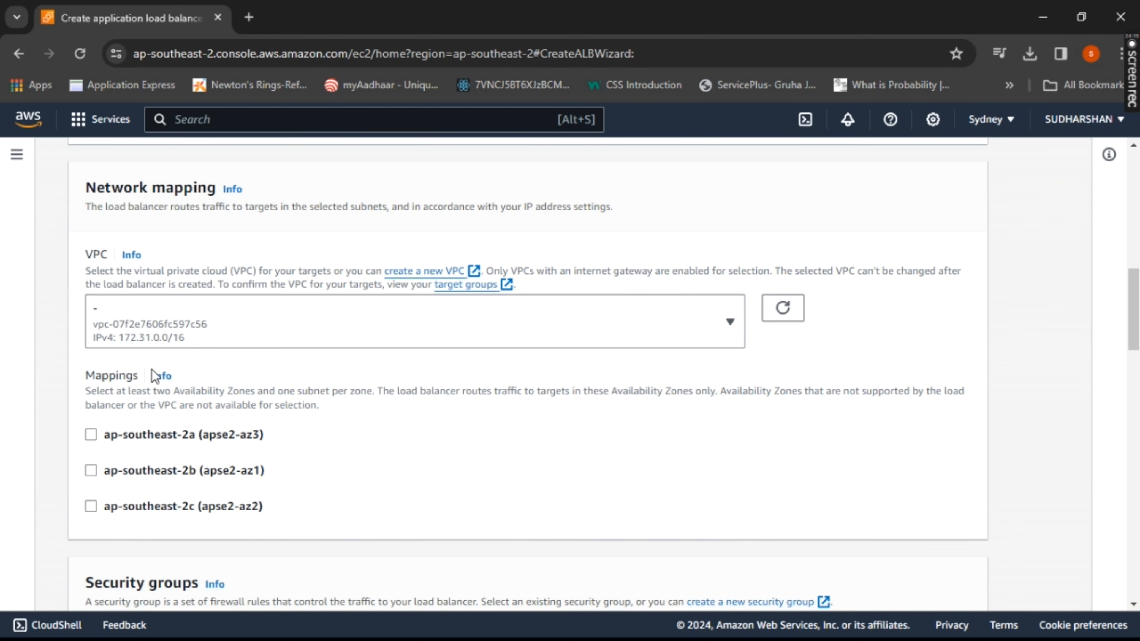
{"action": "left_click", "coordinate": [91, 435]}
{"action": "scroll", "coordinate": [89, 435], "scroll_direction": "down", "scroll_amount": 3}
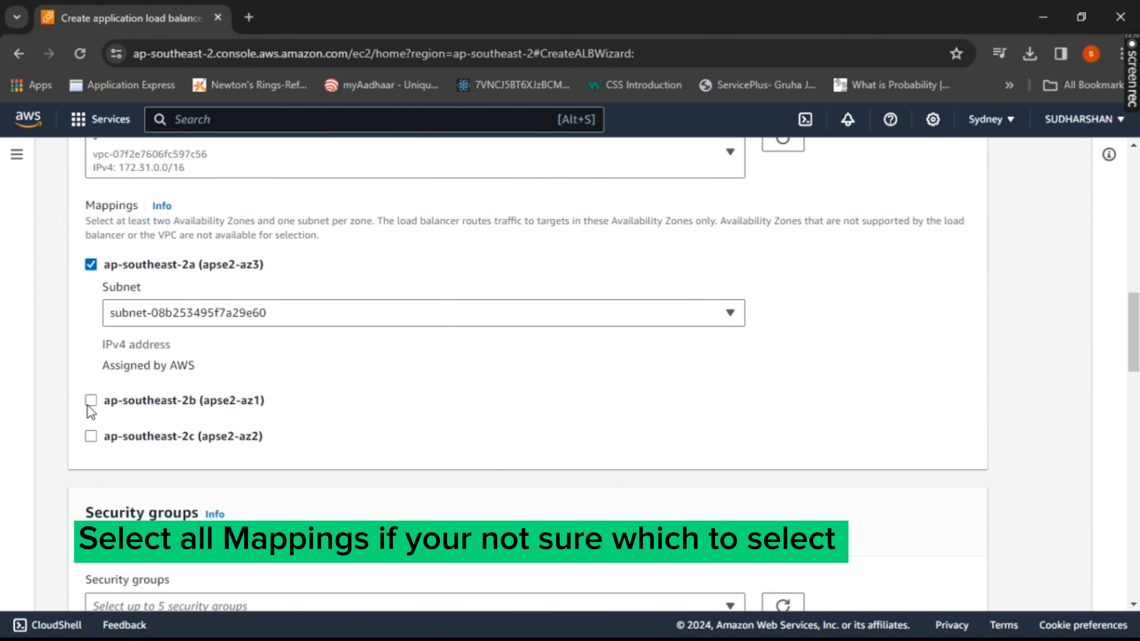
{"action": "left_click", "coordinate": [89, 404]}
{"action": "scroll", "coordinate": [89, 404], "scroll_direction": "down", "scroll_amount": 2}
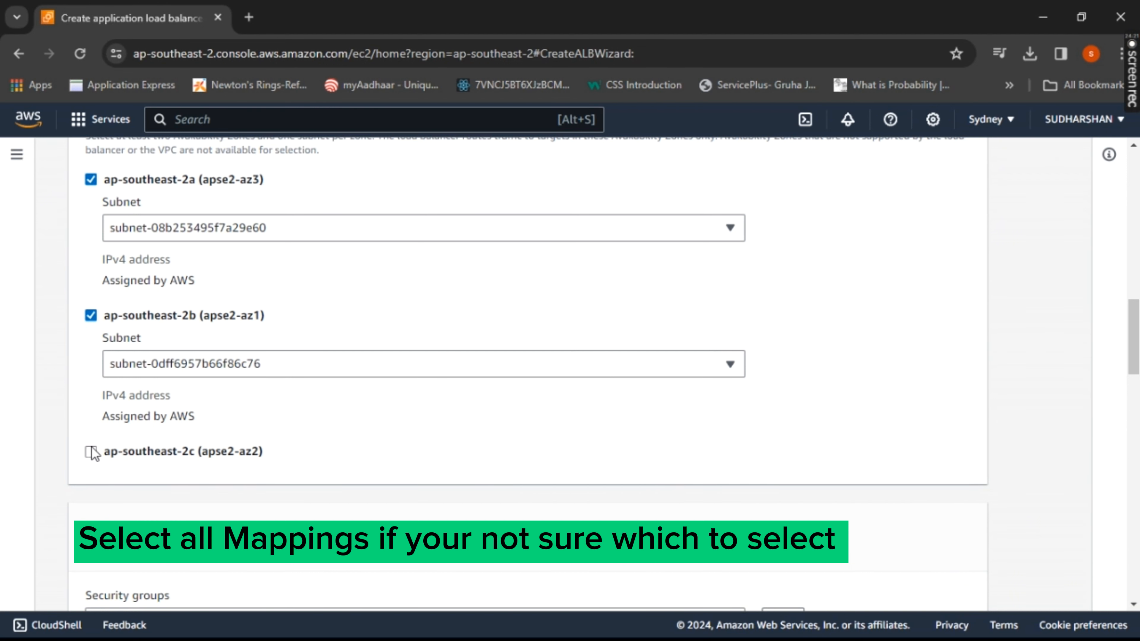
Remove the default security group from the load balancer and open the list of available security groups
{"action": "scroll", "coordinate": [391, 330], "scroll_direction": "down", "scroll_amount": 6}
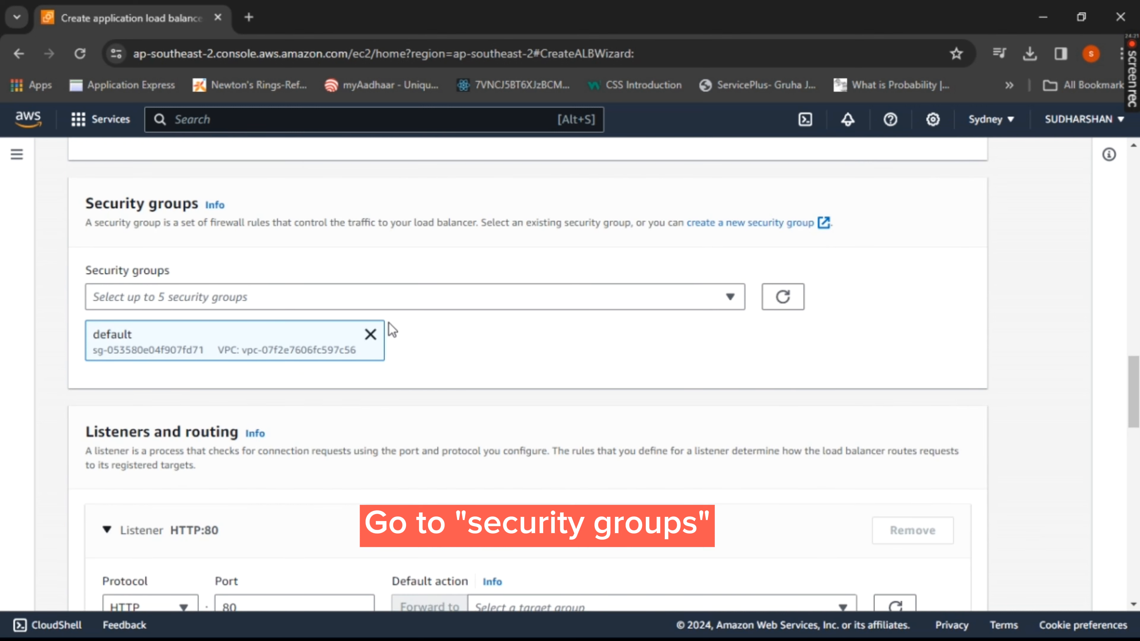
{"action": "left_click", "coordinate": [371, 334]}
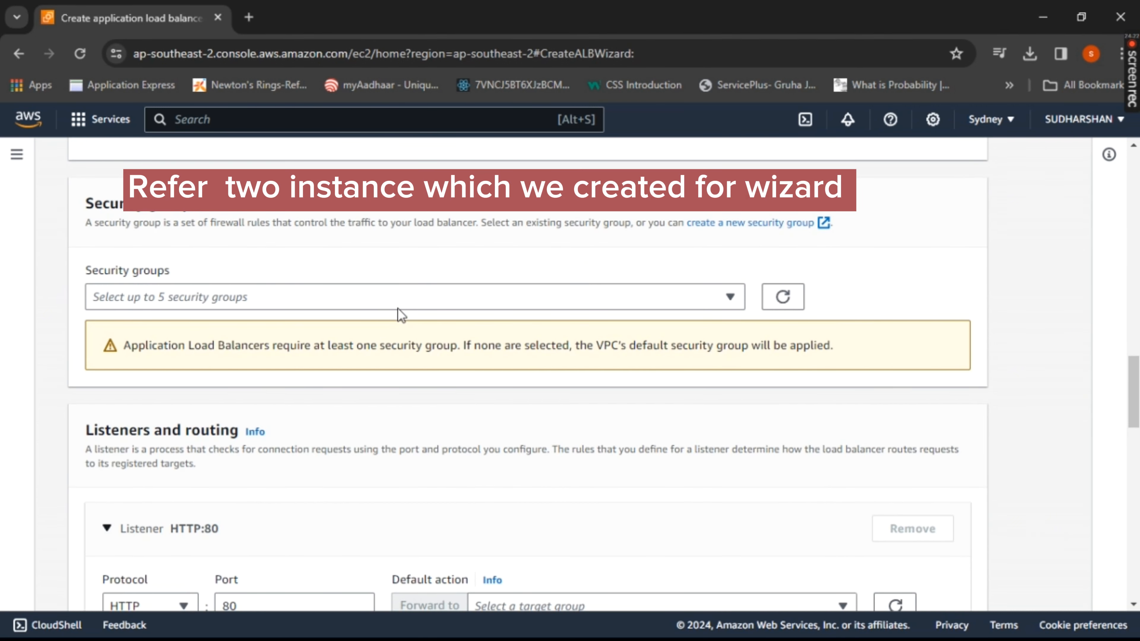
{"action": "left_click", "coordinate": [398, 306]}
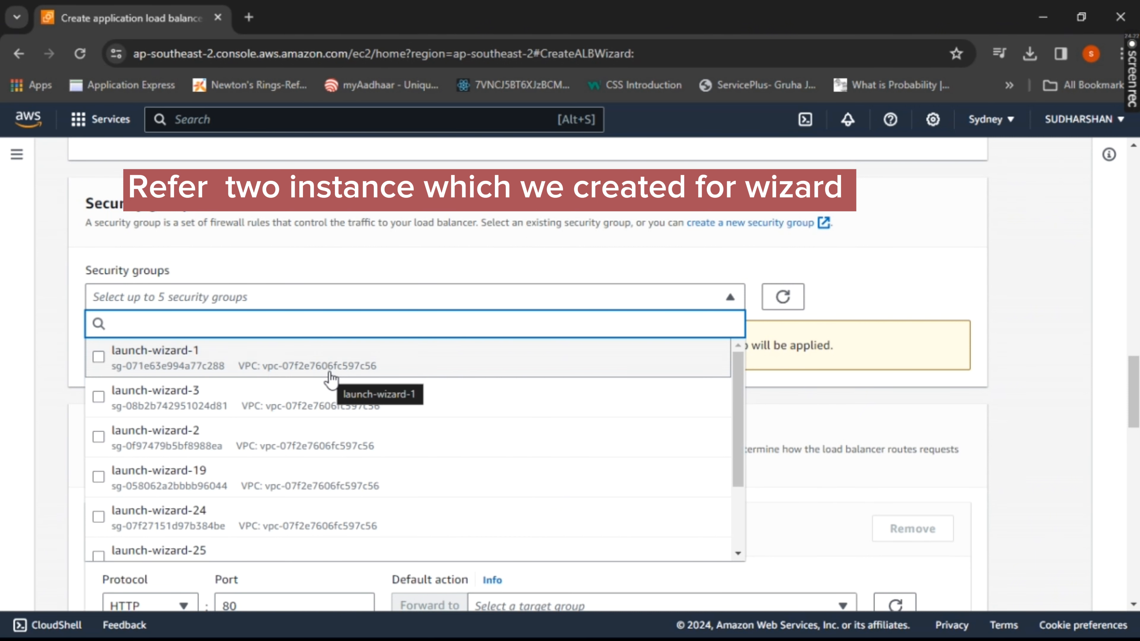
Look up the security group names of the two running Windows instances in a separate EC2 Instances tab
{"action": "left_click", "coordinate": [248, 18]}
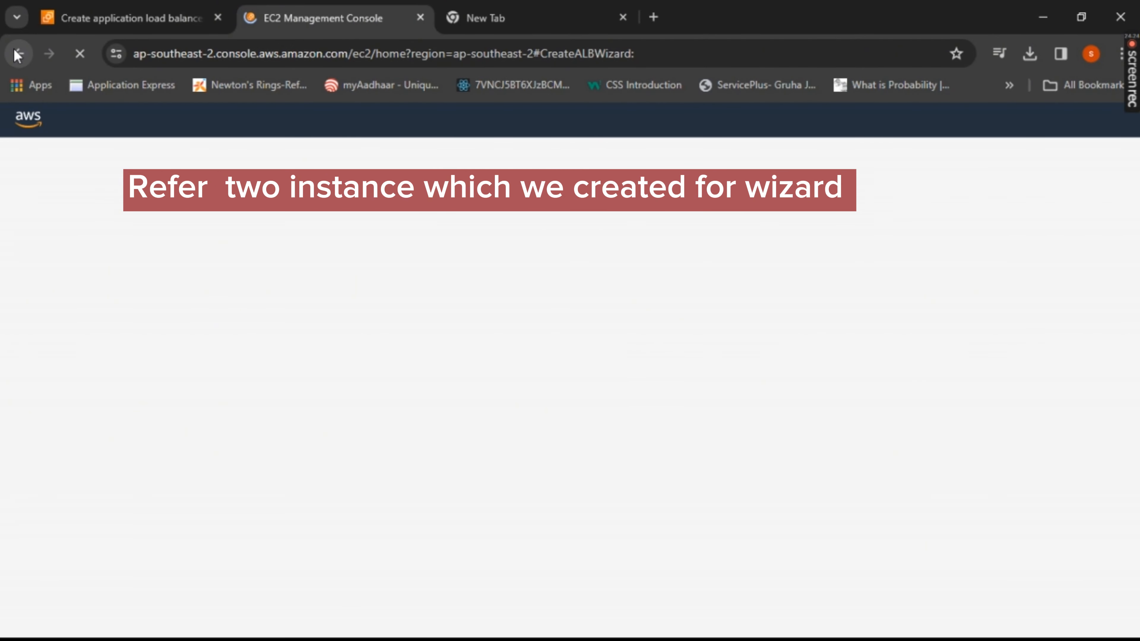
{"action": "left_click", "coordinate": [17, 54]}
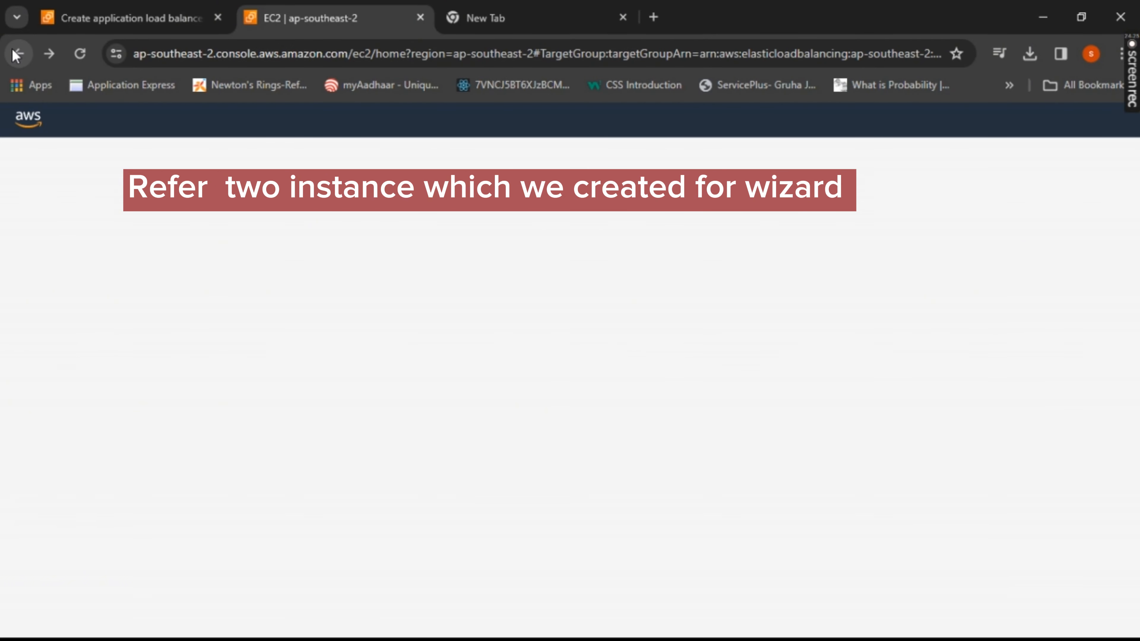
{"action": "left_click", "coordinate": [17, 54]}
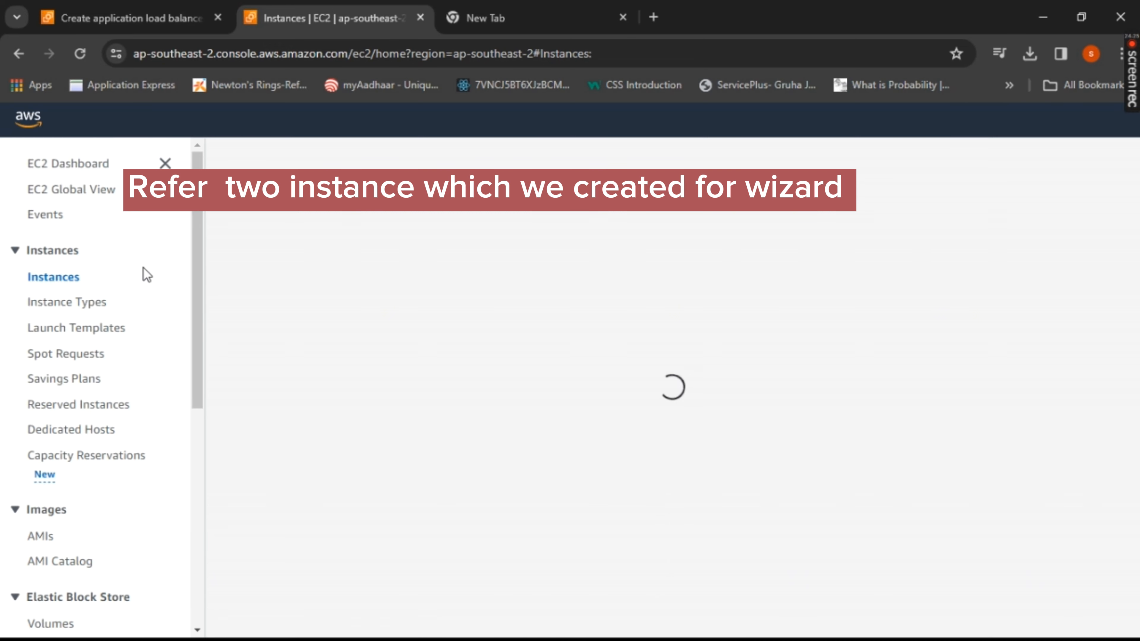
{"action": "key", "text": "ctrl+1"}
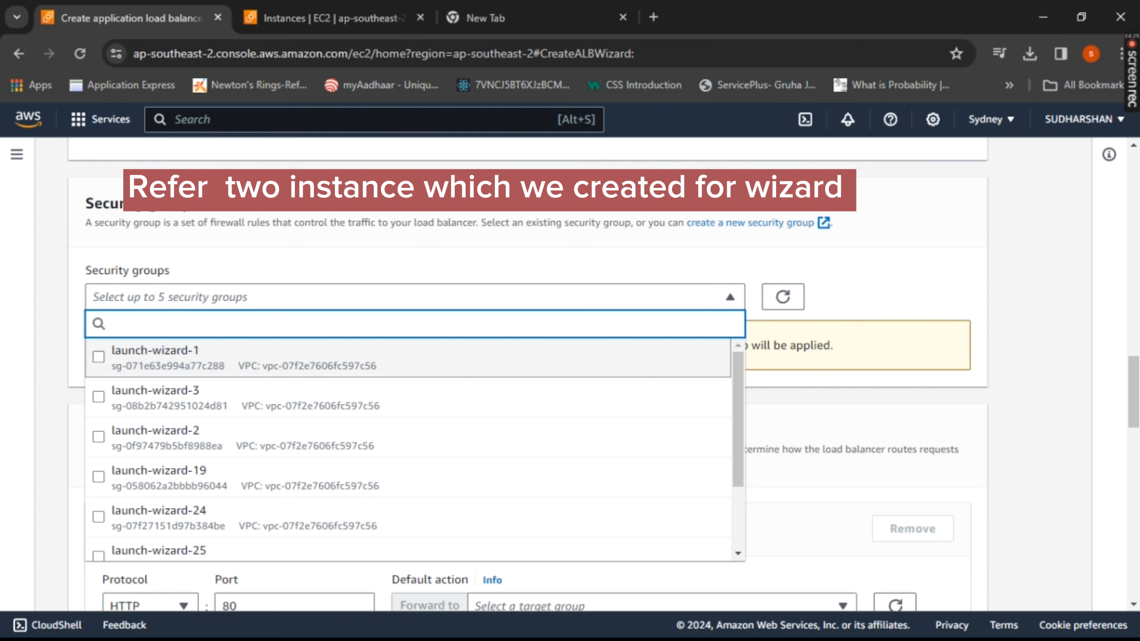
{"action": "key", "text": "ctrl+2"}
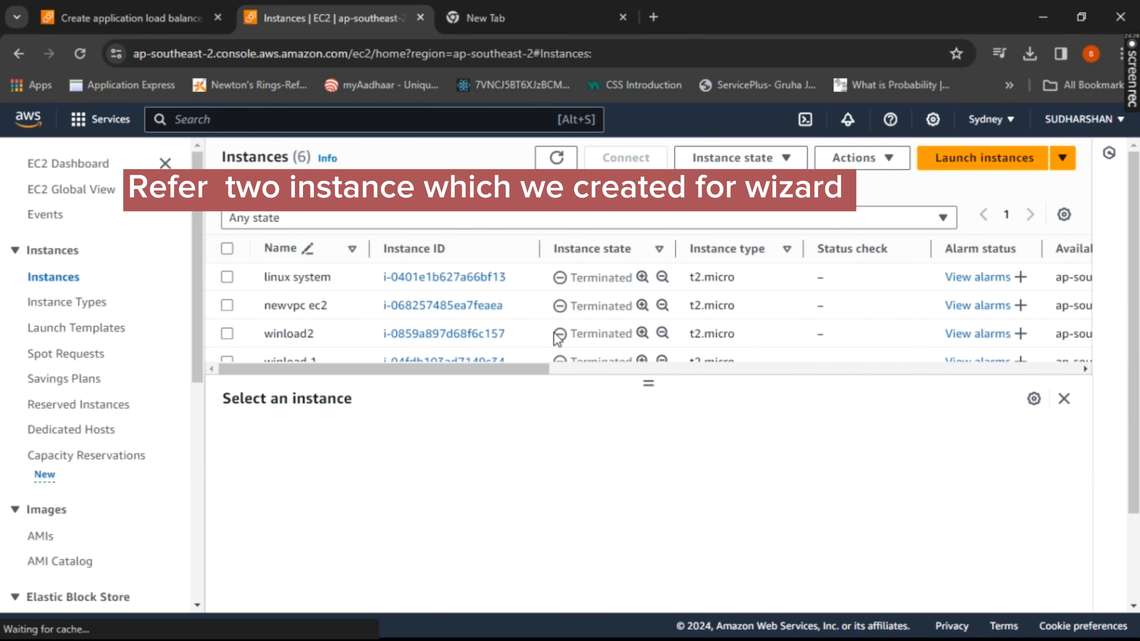
{"action": "scroll", "coordinate": [534, 341], "scroll_direction": "down", "scroll_amount": 3}
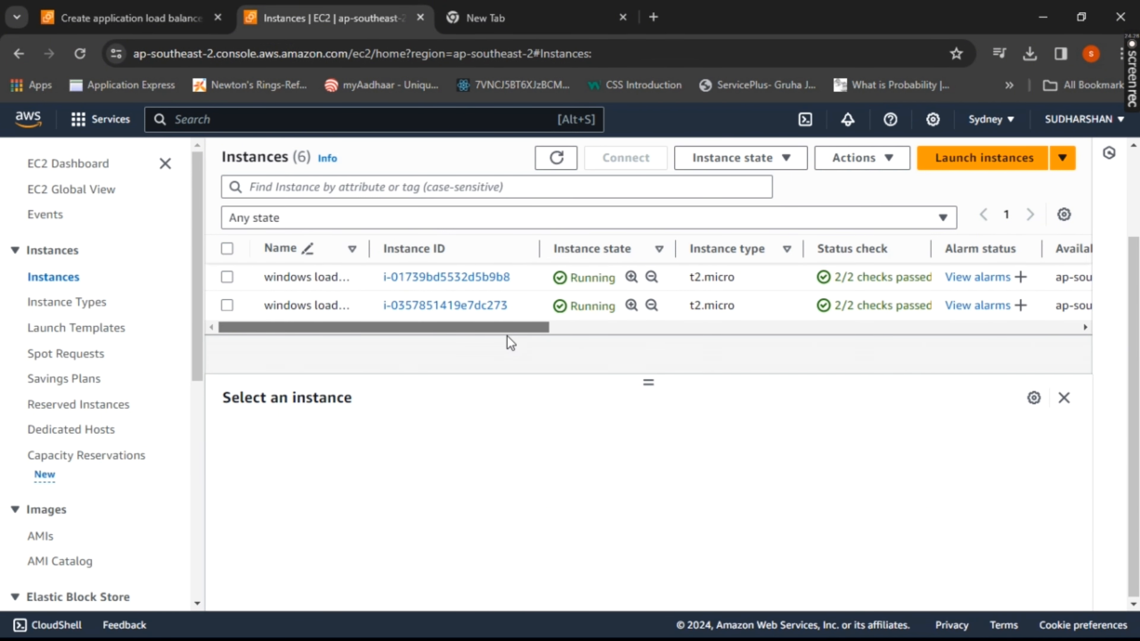
{"action": "scroll", "coordinate": [508, 337], "scroll_direction": "right", "scroll_amount": 10}
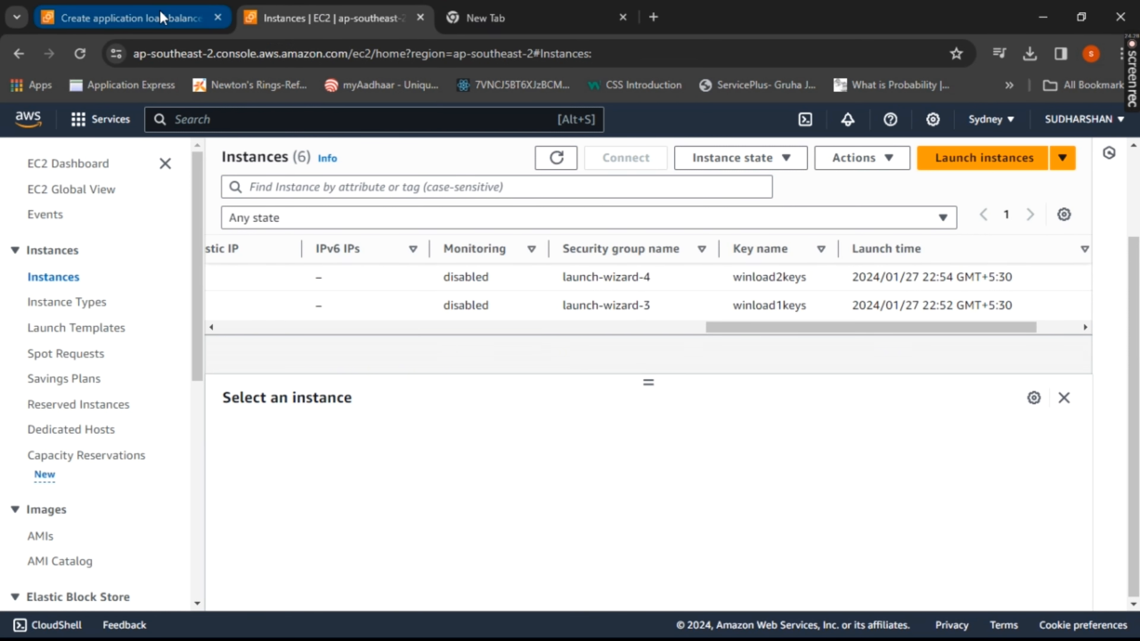
Return to the load balancer setup and assign the launch-wizard-3 security group
{"action": "left_click", "coordinate": [162, 19]}
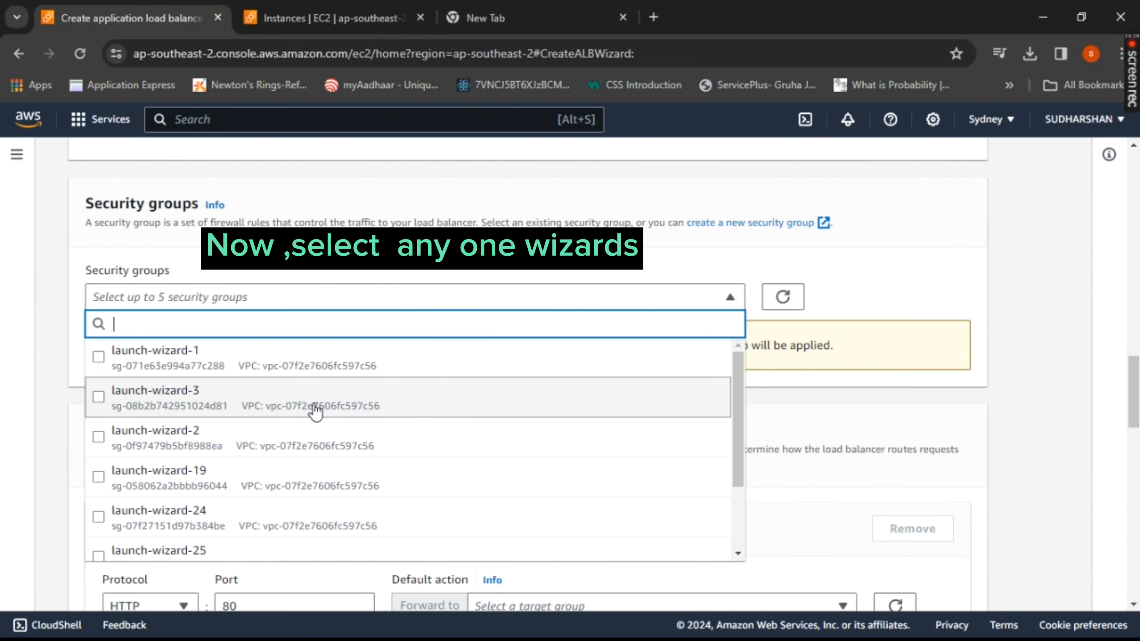
{"action": "left_click", "coordinate": [316, 411]}
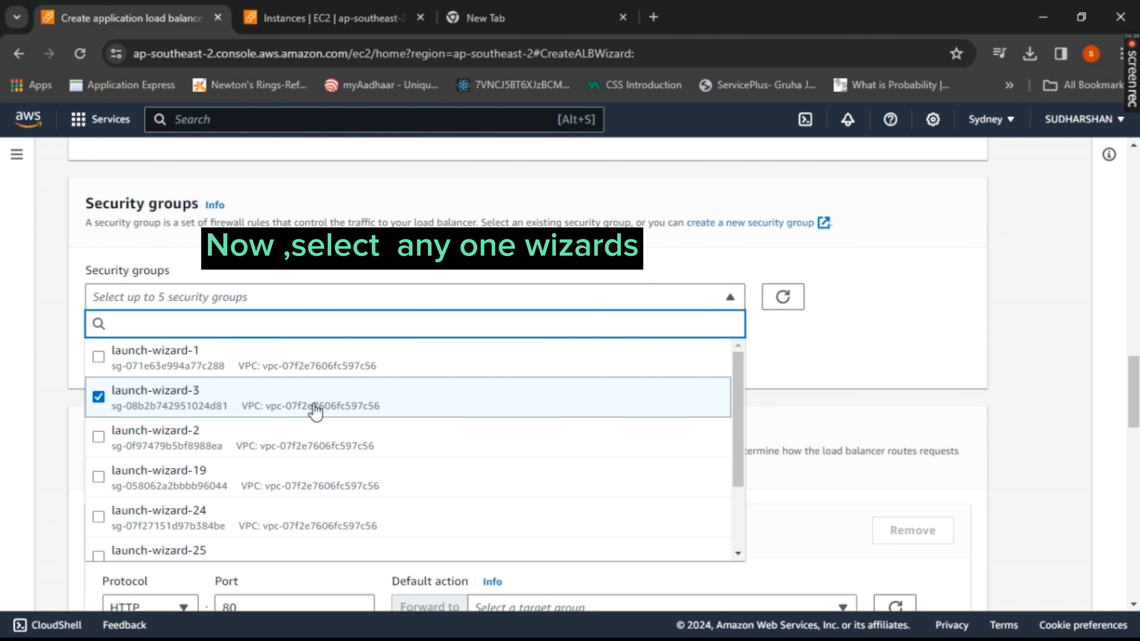
{"action": "left_click", "coordinate": [852, 336]}
Forward the HTTP:80 listener to target group target1 and review the load balancer summary
{"action": "scroll", "coordinate": [680, 355], "scroll_direction": "down", "scroll_amount": 5}
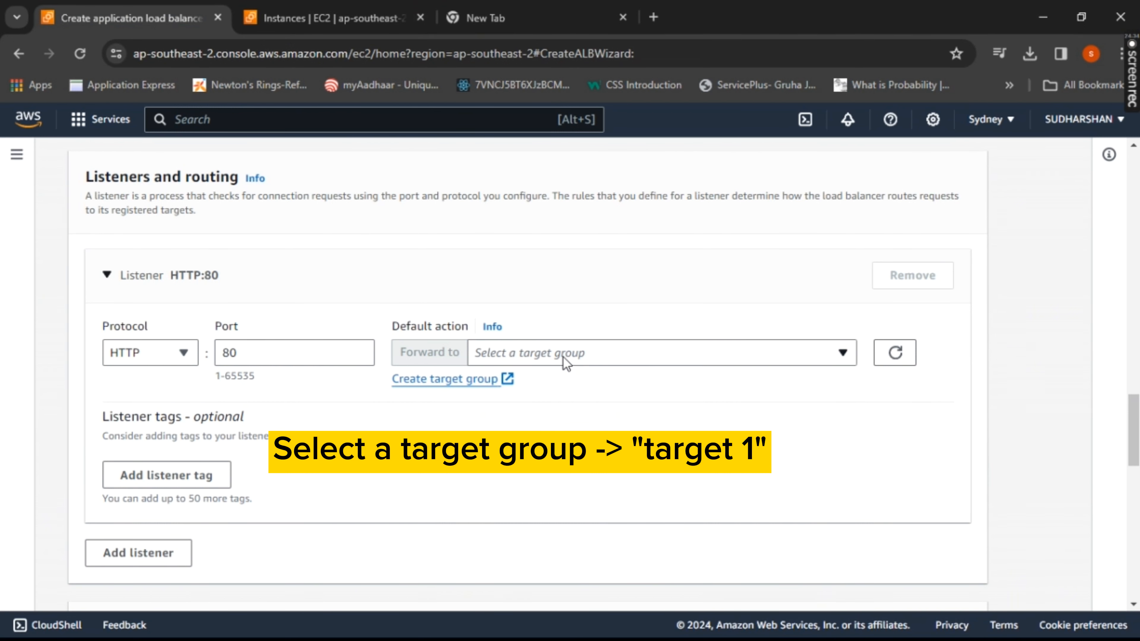
{"action": "scroll", "coordinate": [583, 427], "scroll_direction": "down", "scroll_amount": 6}
{"action": "scroll", "coordinate": [585, 427], "scroll_direction": "down", "scroll_amount": 5}
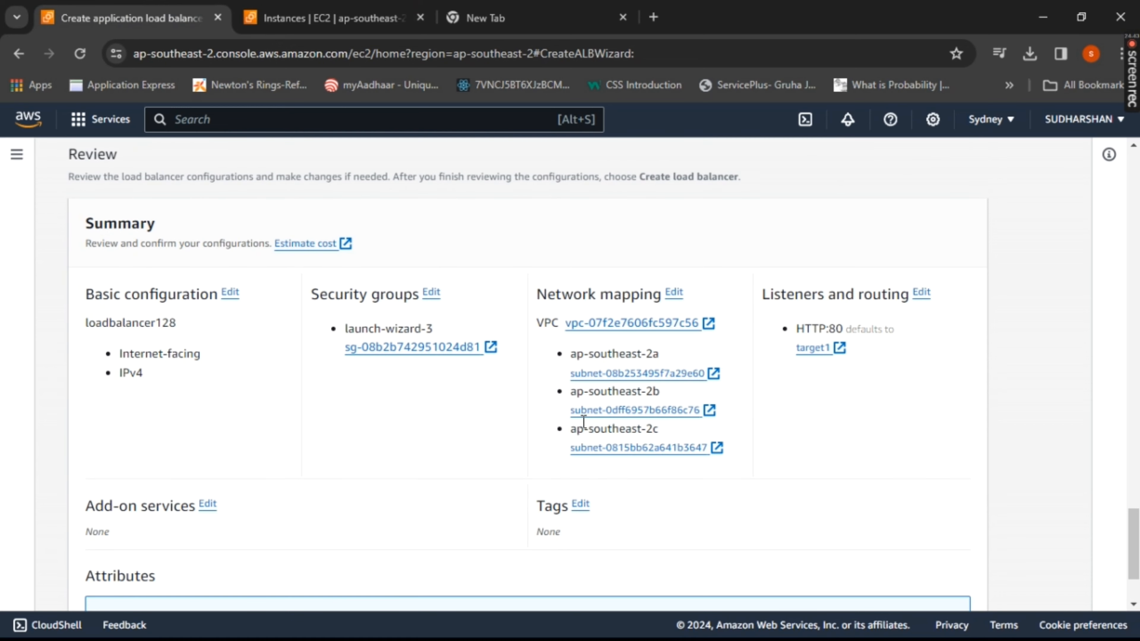
Create the load balancer, view it in the load balancers list, refresh the list and remove the loadbalancer128 filter
{"action": "scroll", "coordinate": [583, 422], "scroll_direction": "down", "scroll_amount": 2}
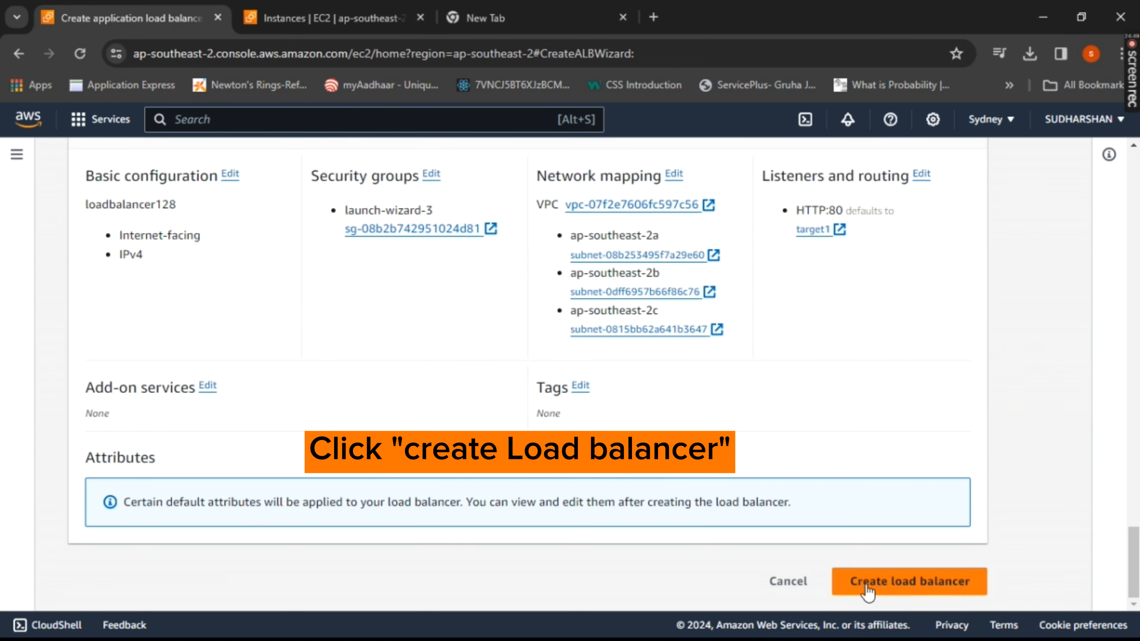
{"action": "left_click", "coordinate": [868, 592]}
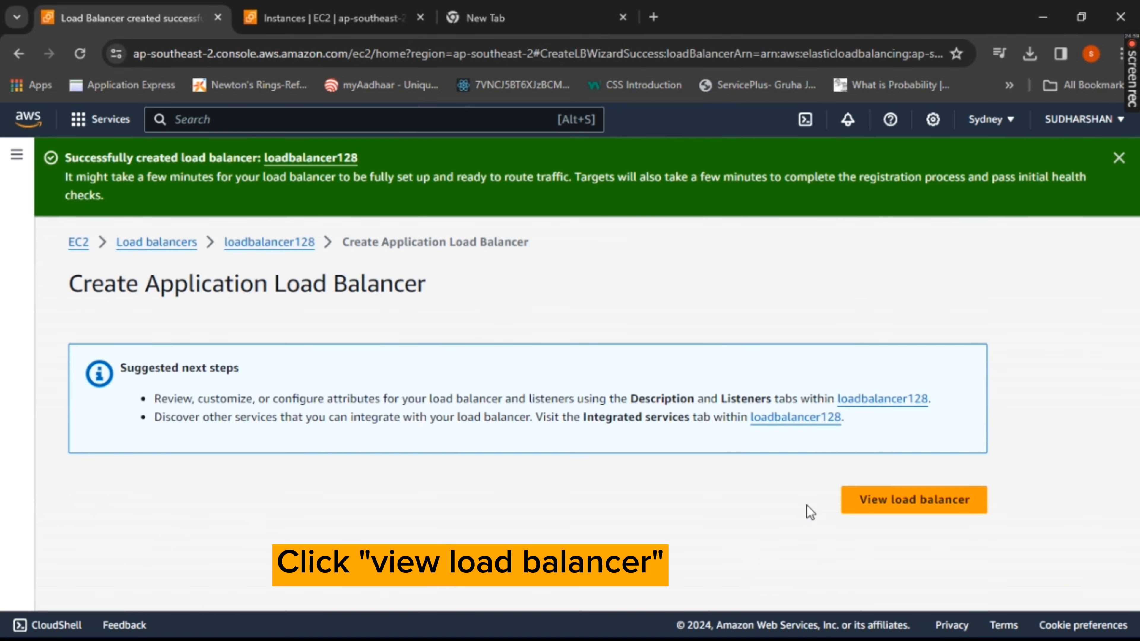
{"action": "left_click", "coordinate": [878, 502]}
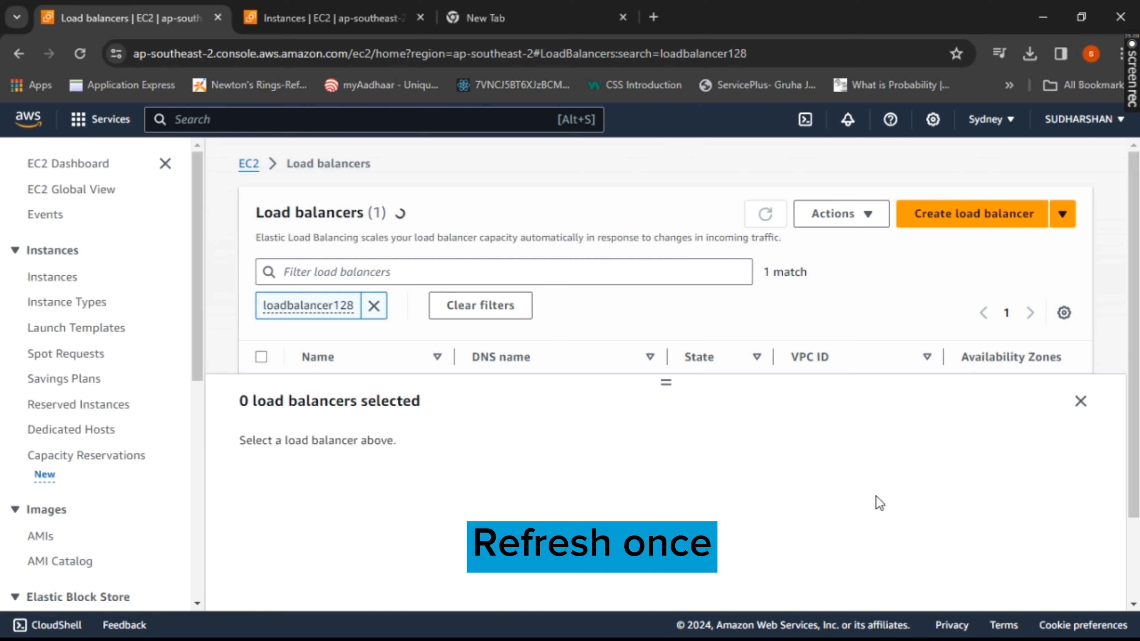
{"action": "left_click", "coordinate": [764, 216]}
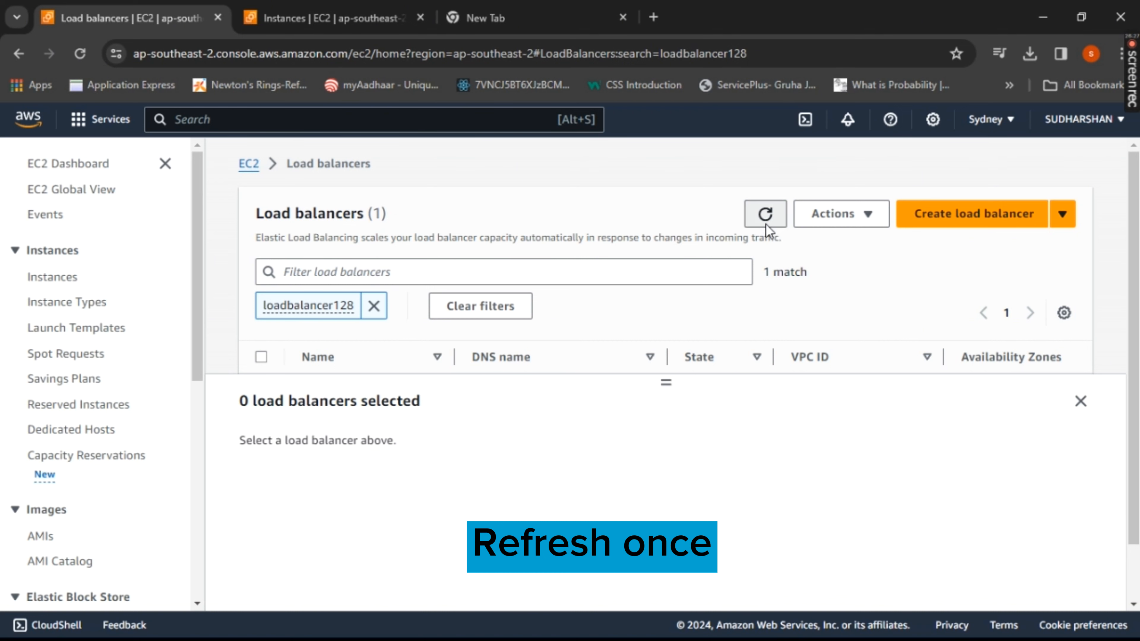
{"action": "left_click", "coordinate": [374, 306]}
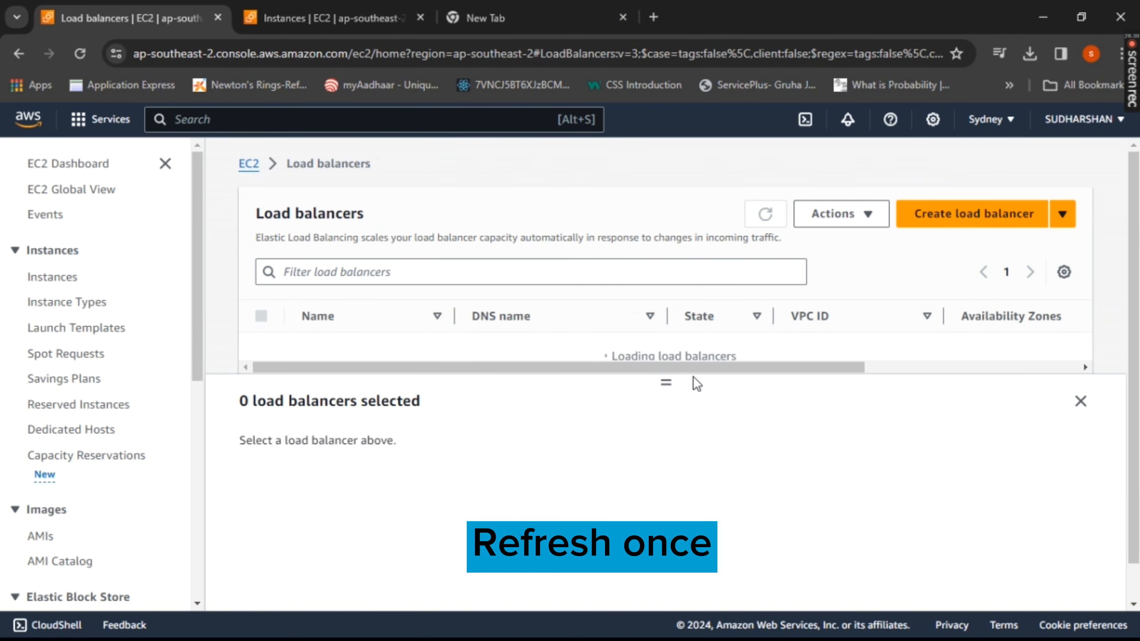
Select loadbalancer128, copy its DNS name and load that address in the empty browser tab
{"action": "left_click", "coordinate": [429, 356]}
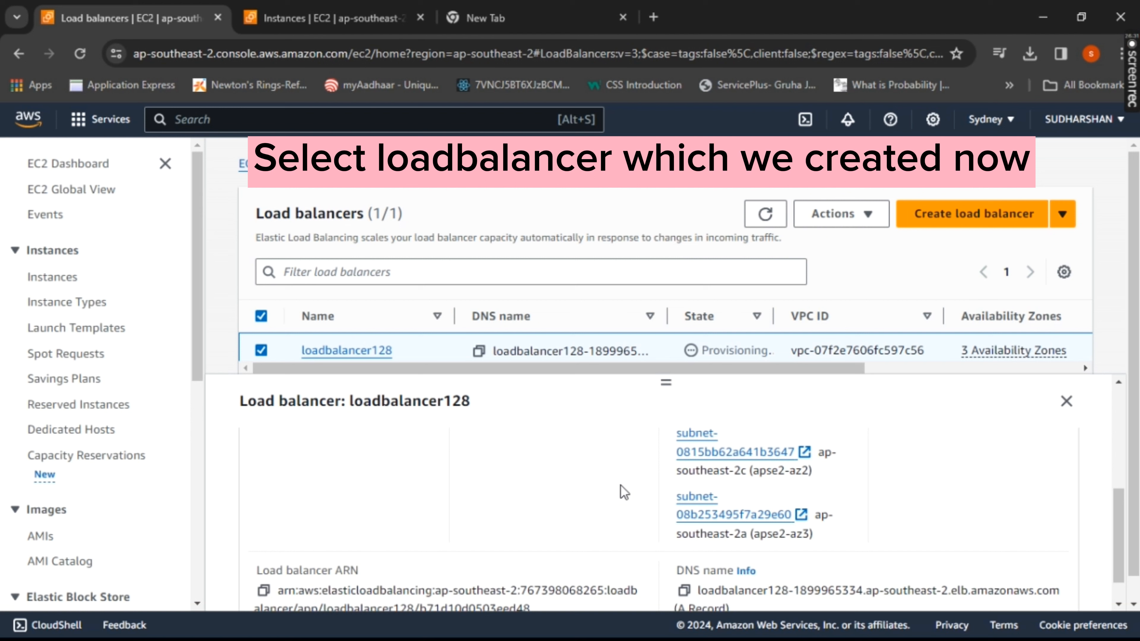
{"action": "scroll", "coordinate": [624, 492], "scroll_direction": "down", "scroll_amount": 1}
{"action": "left_click", "coordinate": [684, 554]}
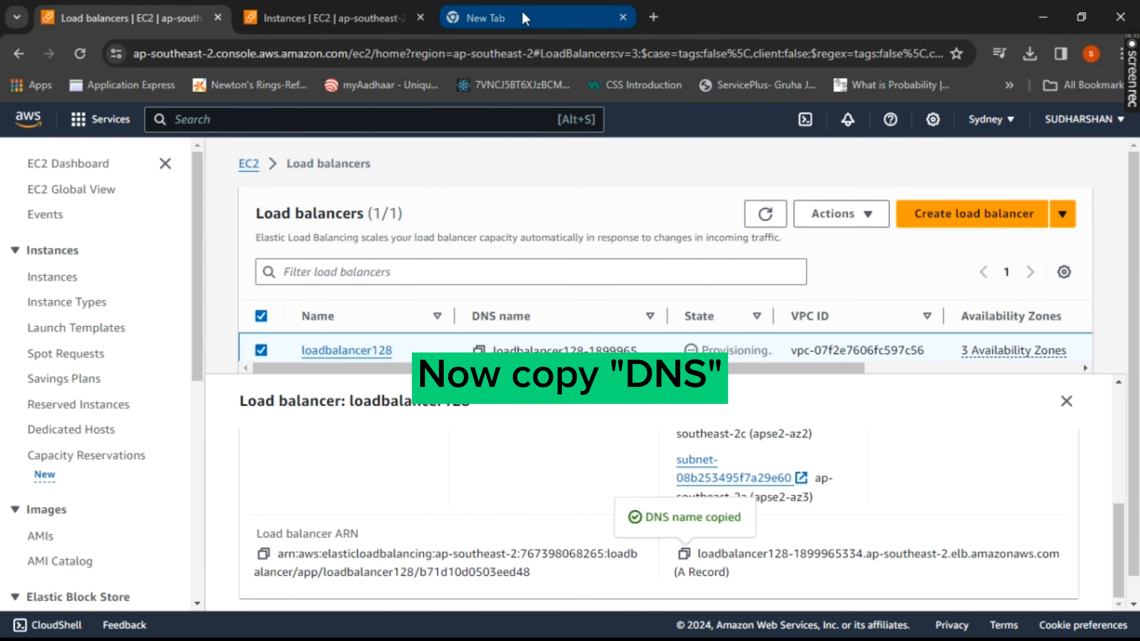
{"action": "scroll", "coordinate": [359, 216], "scroll_direction": "down", "scroll_amount": 1}
Go to the target groups, select target1 and examine the health status of its registered targets
{"action": "scroll", "coordinate": [130, 418], "scroll_direction": "down", "scroll_amount": 8}
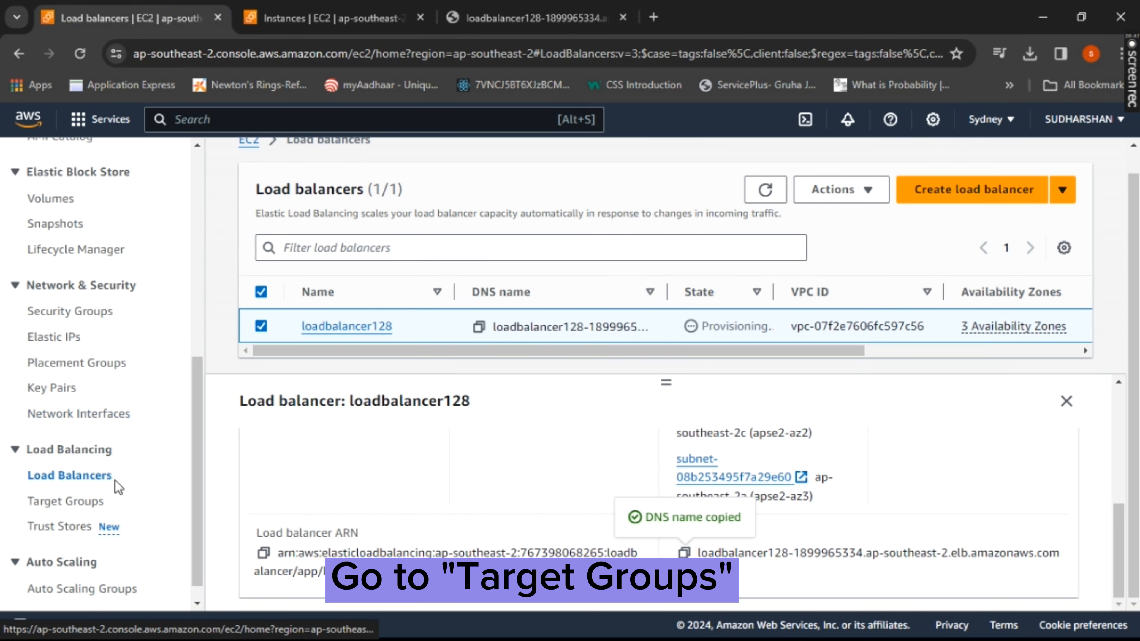
{"action": "left_click", "coordinate": [85, 505]}
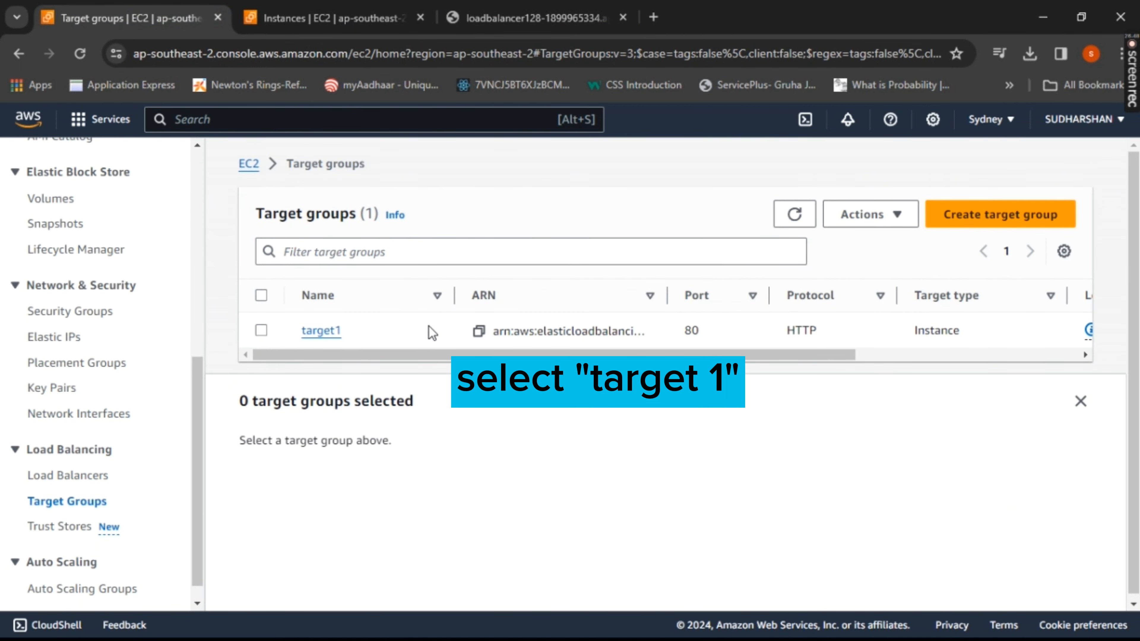
{"action": "left_click", "coordinate": [432, 332]}
{"action": "left_click", "coordinate": [553, 459]}
{"action": "scroll", "coordinate": [779, 510], "scroll_direction": "down", "scroll_amount": 3}
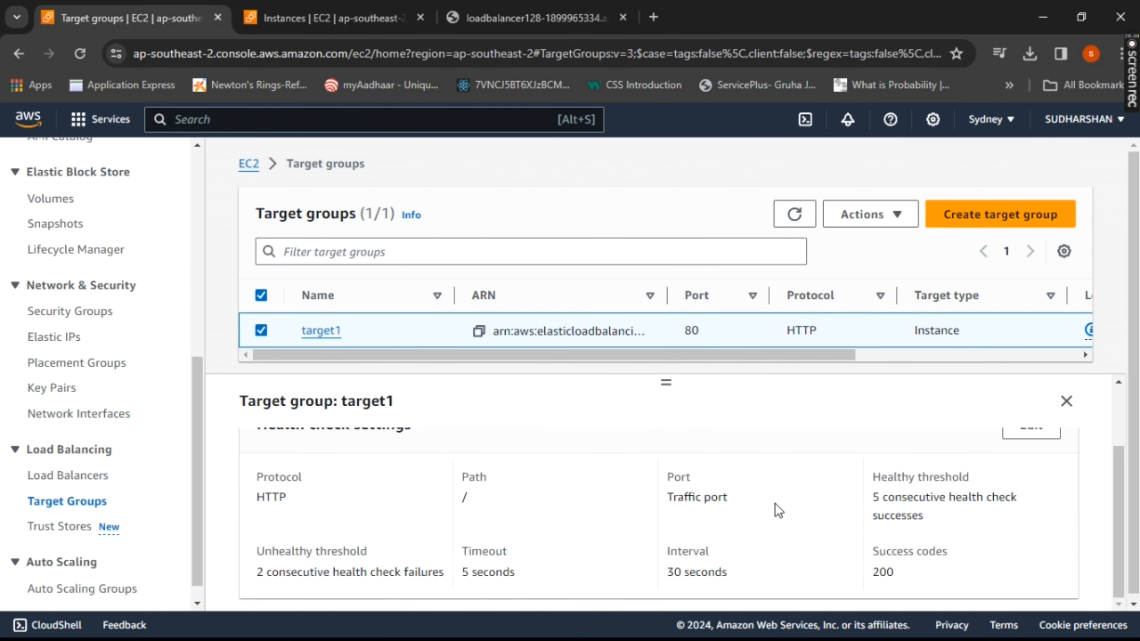
{"action": "scroll", "coordinate": [422, 425], "scroll_direction": "up", "scroll_amount": 3}
{"action": "left_click", "coordinate": [346, 453]}
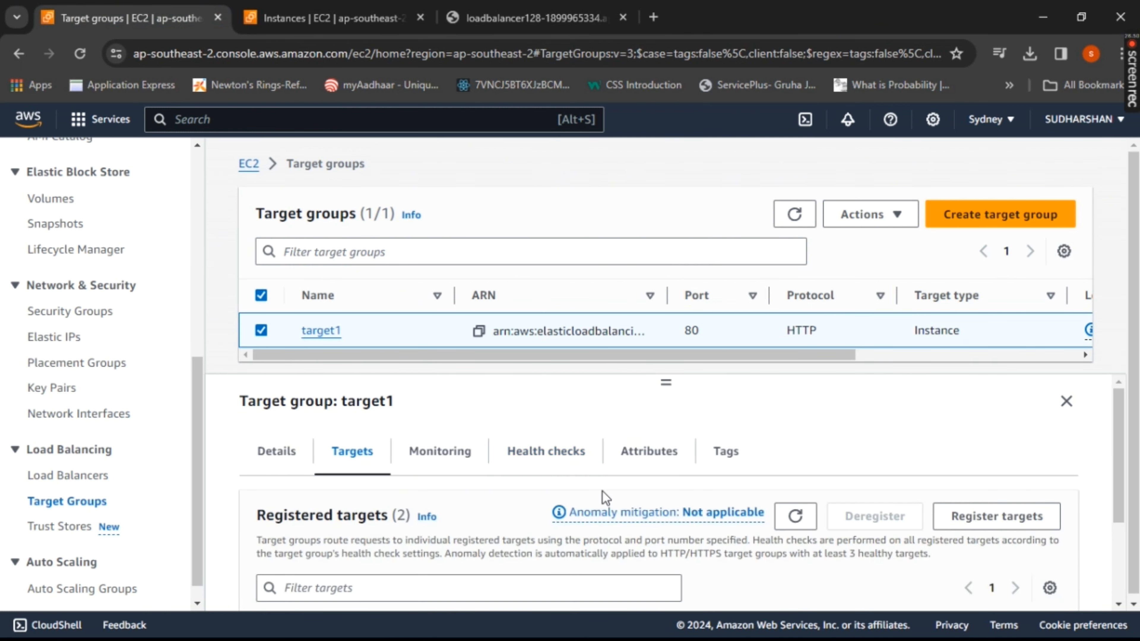
{"action": "scroll", "coordinate": [671, 515], "scroll_direction": "down", "scroll_amount": 2}
{"action": "scroll", "coordinate": [672, 515], "scroll_direction": "down", "scroll_amount": 1}
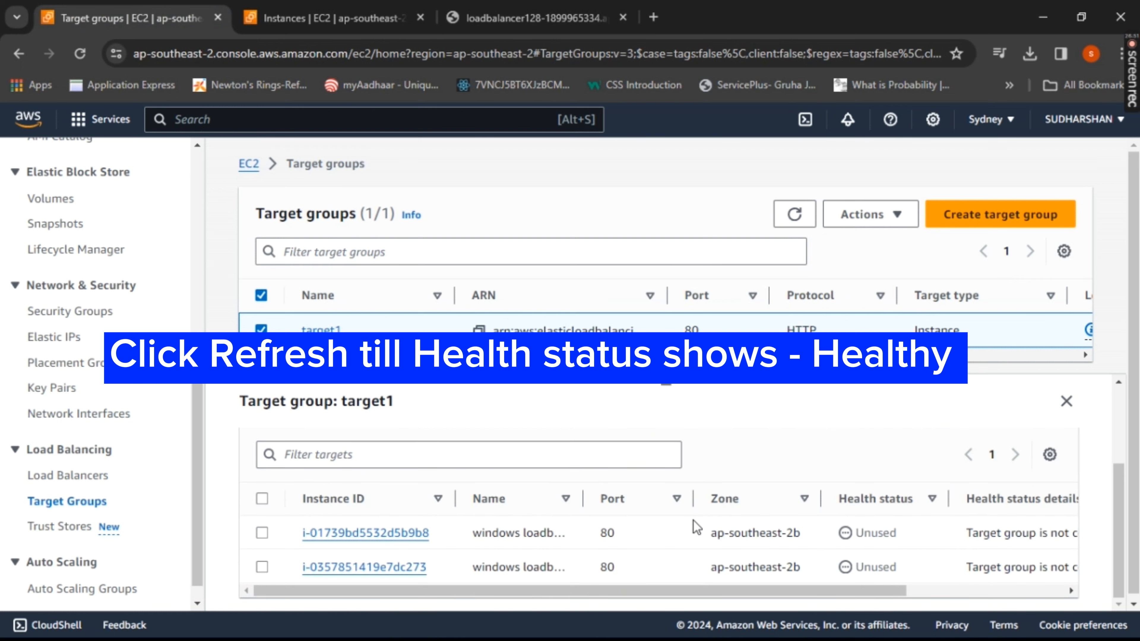
Refresh the registered targets of target1 repeatedly until both instances have the health status Healthy
{"action": "scroll", "coordinate": [695, 522], "scroll_direction": "up", "scroll_amount": 2}
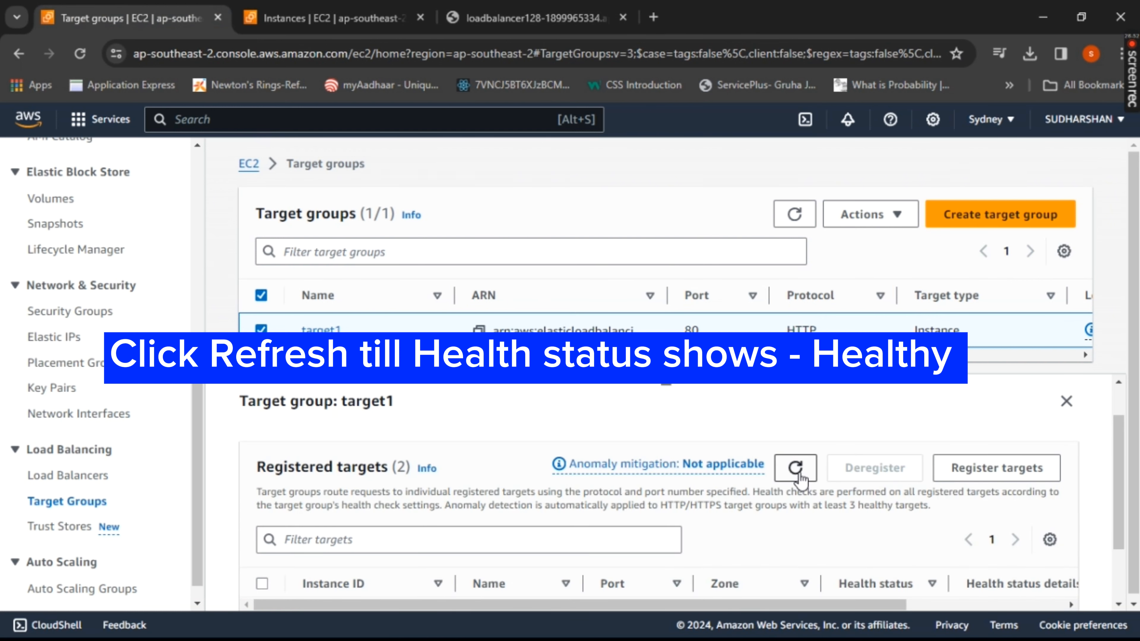
{"action": "left_click", "coordinate": [796, 470]}
{"action": "scroll", "coordinate": [799, 502], "scroll_direction": "down", "scroll_amount": 2}
{"action": "scroll", "coordinate": [804, 499], "scroll_direction": "up", "scroll_amount": 2}
{"action": "scroll", "coordinate": [858, 474], "scroll_direction": "down", "scroll_amount": 2}
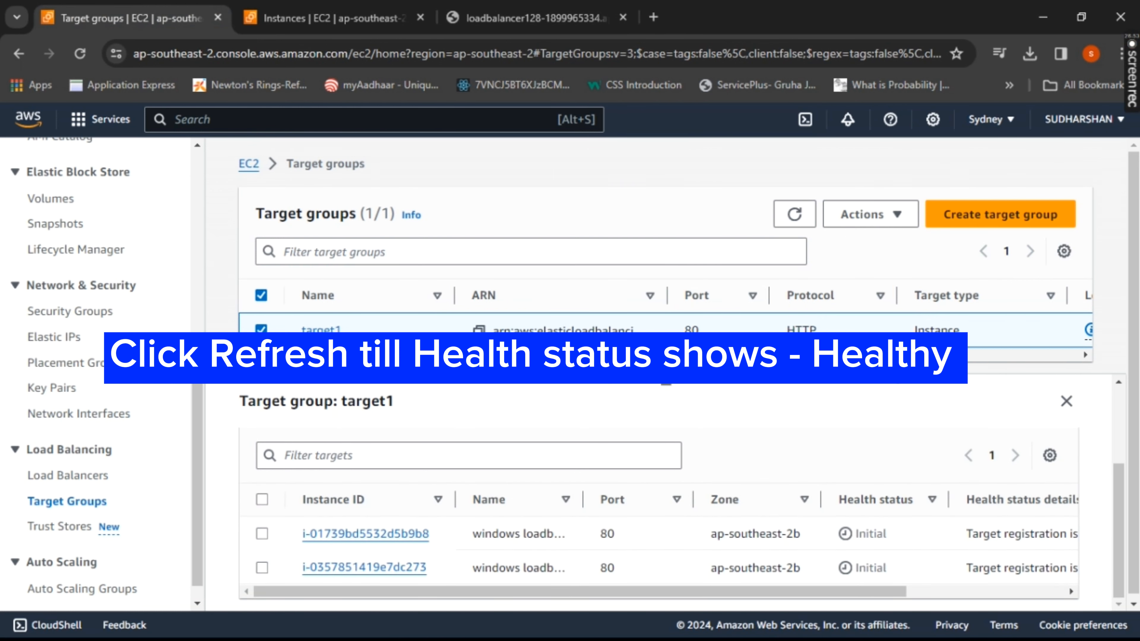
{"action": "scroll", "coordinate": [657, 395], "scroll_direction": "up", "scroll_amount": 2}
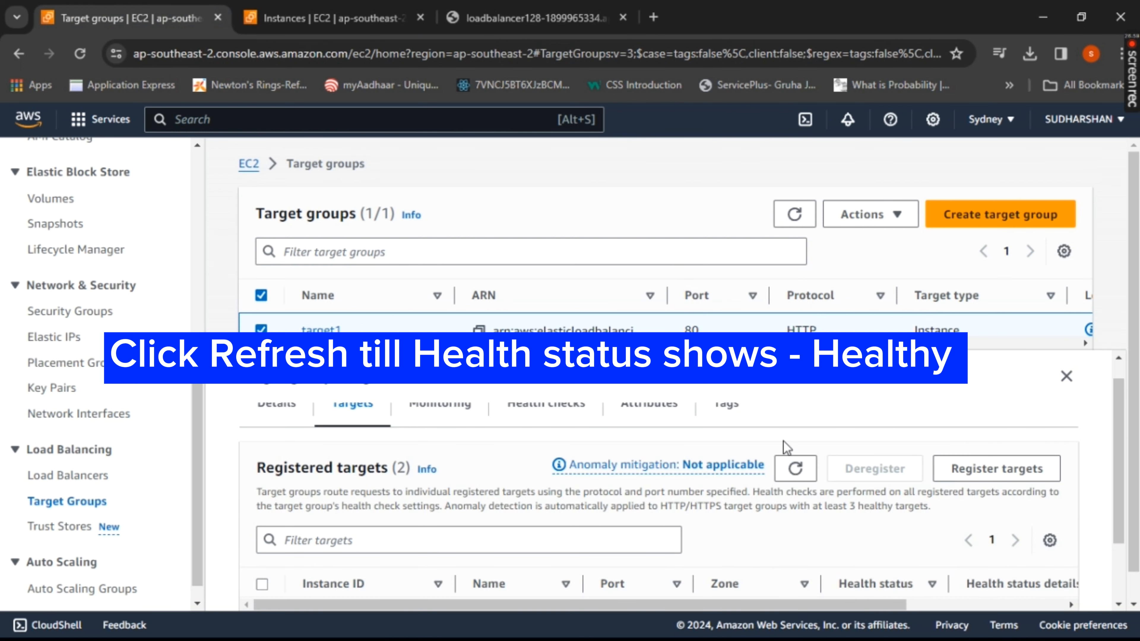
{"action": "scroll", "coordinate": [794, 469], "scroll_direction": "down", "scroll_amount": 2}
{"action": "scroll", "coordinate": [794, 469], "scroll_direction": "up", "scroll_amount": 2}
{"action": "left_click", "coordinate": [796, 470]}
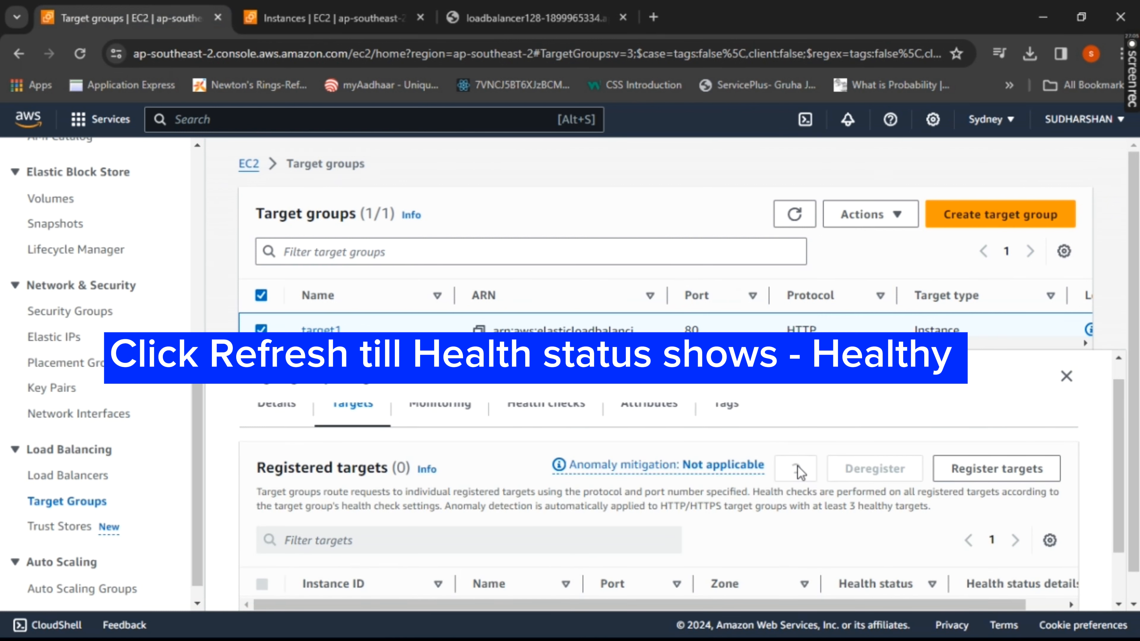
{"action": "scroll", "coordinate": [804, 463], "scroll_direction": "down", "scroll_amount": 2}
{"action": "scroll", "coordinate": [806, 469], "scroll_direction": "up", "scroll_amount": 2}
{"action": "scroll", "coordinate": [806, 468], "scroll_direction": "down", "scroll_amount": 2}
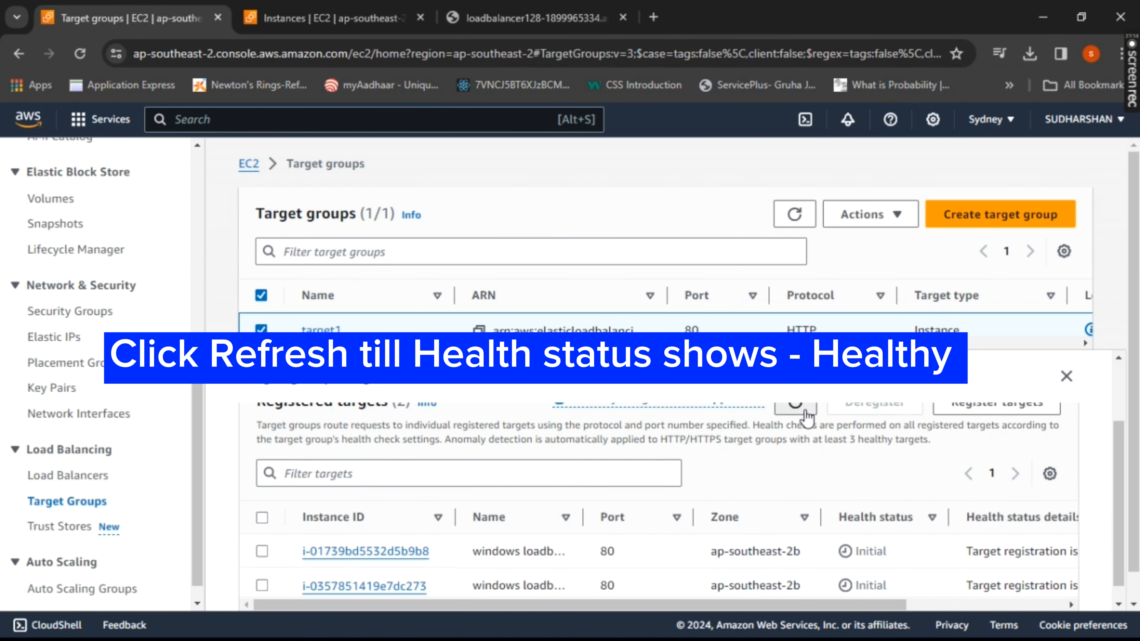
{"action": "scroll", "coordinate": [807, 418], "scroll_direction": "up", "scroll_amount": 2}
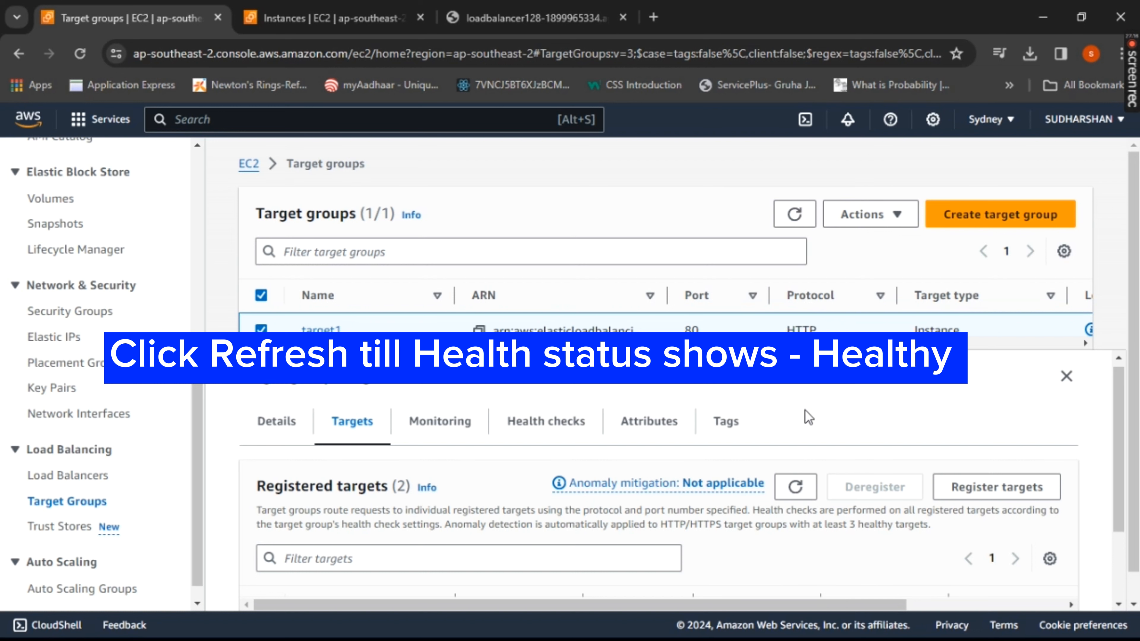
{"action": "scroll", "coordinate": [805, 411], "scroll_direction": "down", "scroll_amount": 2}
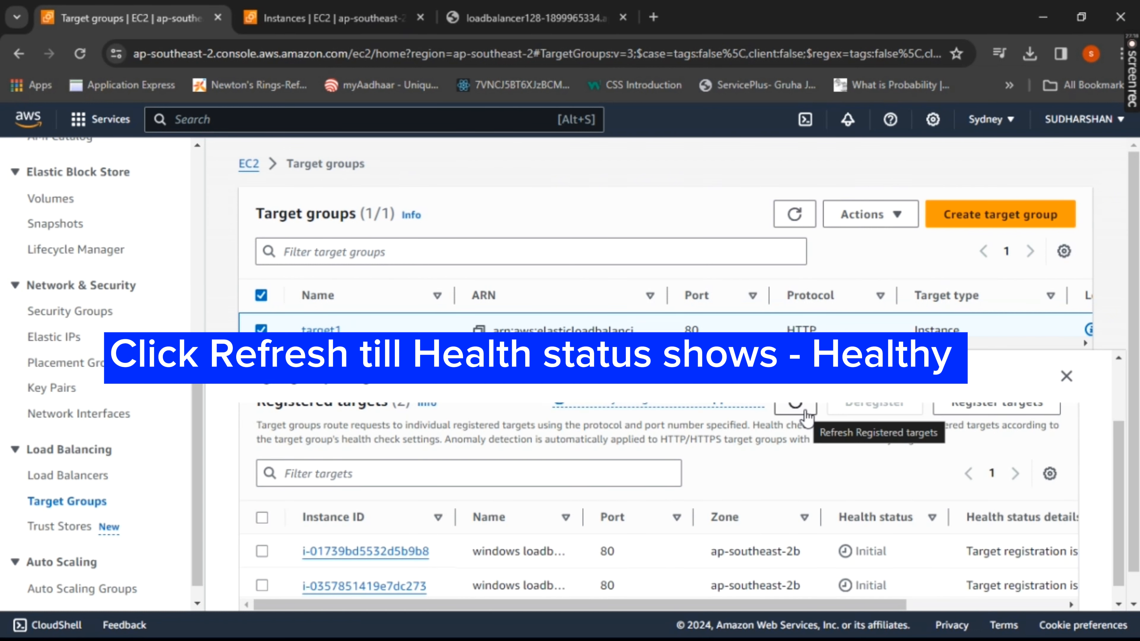
{"action": "left_click", "coordinate": [805, 411]}
{"action": "left_click", "coordinate": [806, 411]}
{"action": "left_click", "coordinate": [806, 411]}
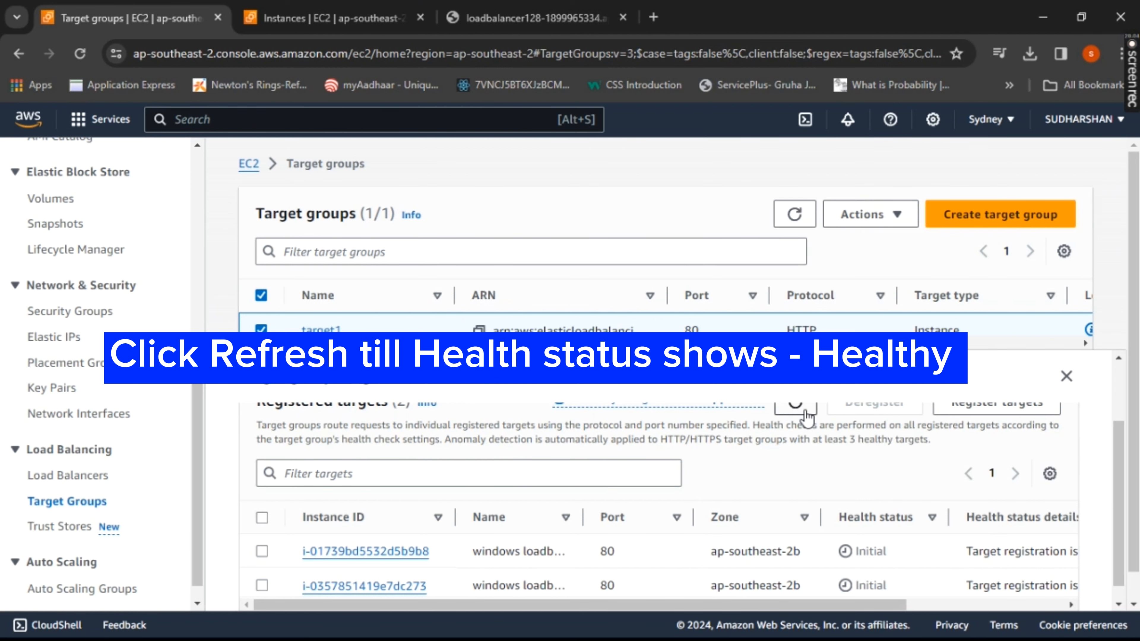
{"action": "left_click", "coordinate": [806, 411]}
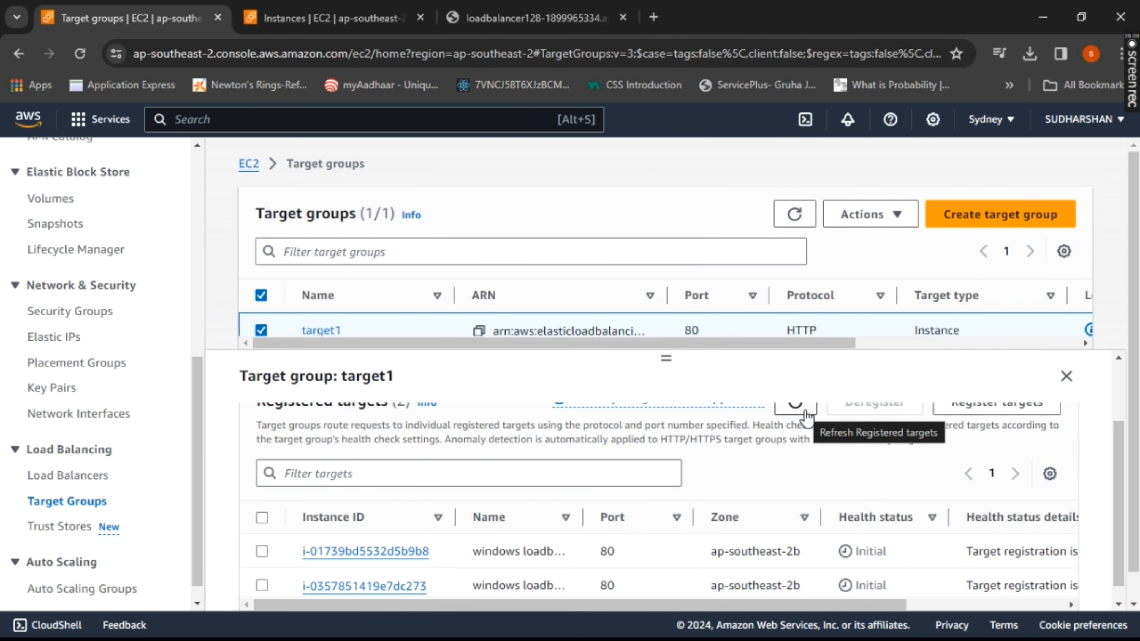
{"action": "left_click", "coordinate": [806, 411]}
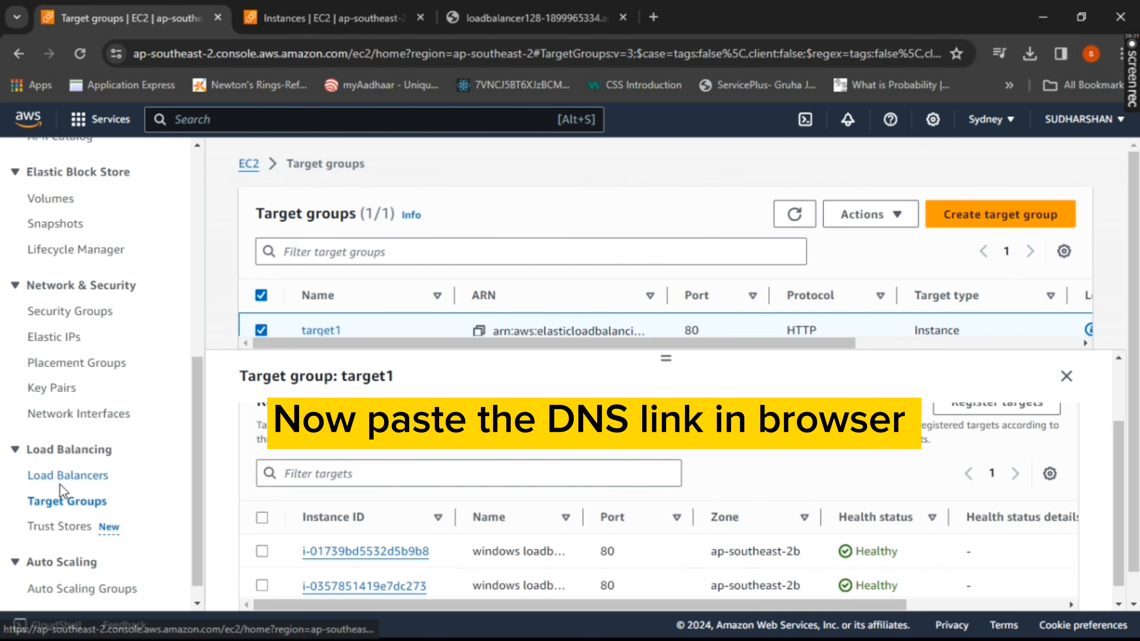
Switch to the load balancer's DNS page and reload it several times to check that it alternates between both websites
{"action": "left_click", "coordinate": [534, 18]}
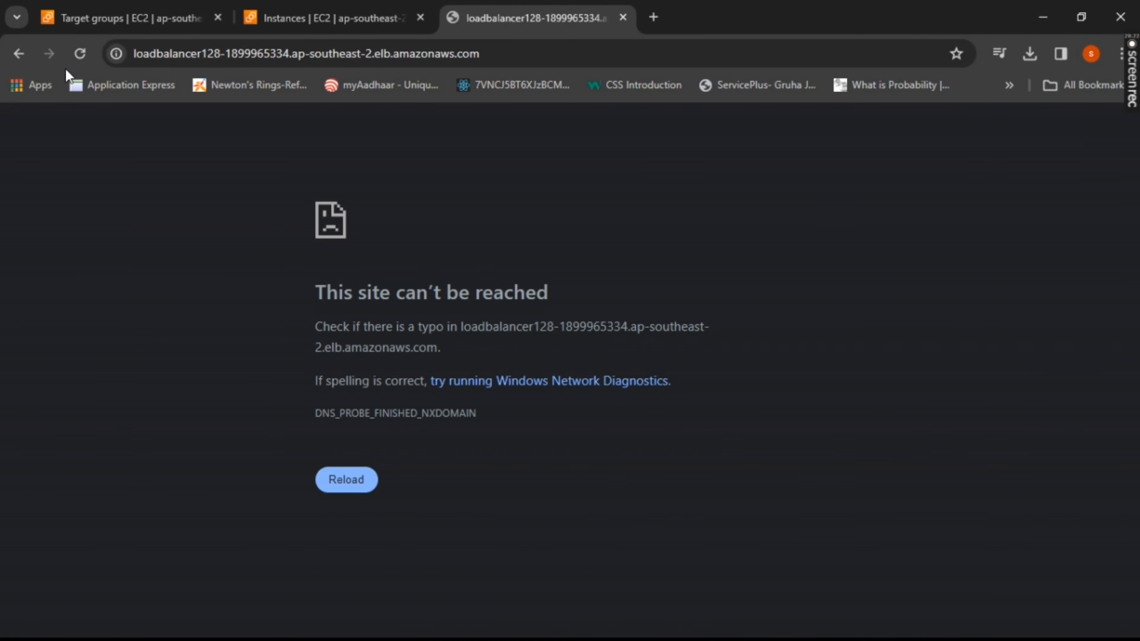
{"action": "left_click", "coordinate": [74, 56]}
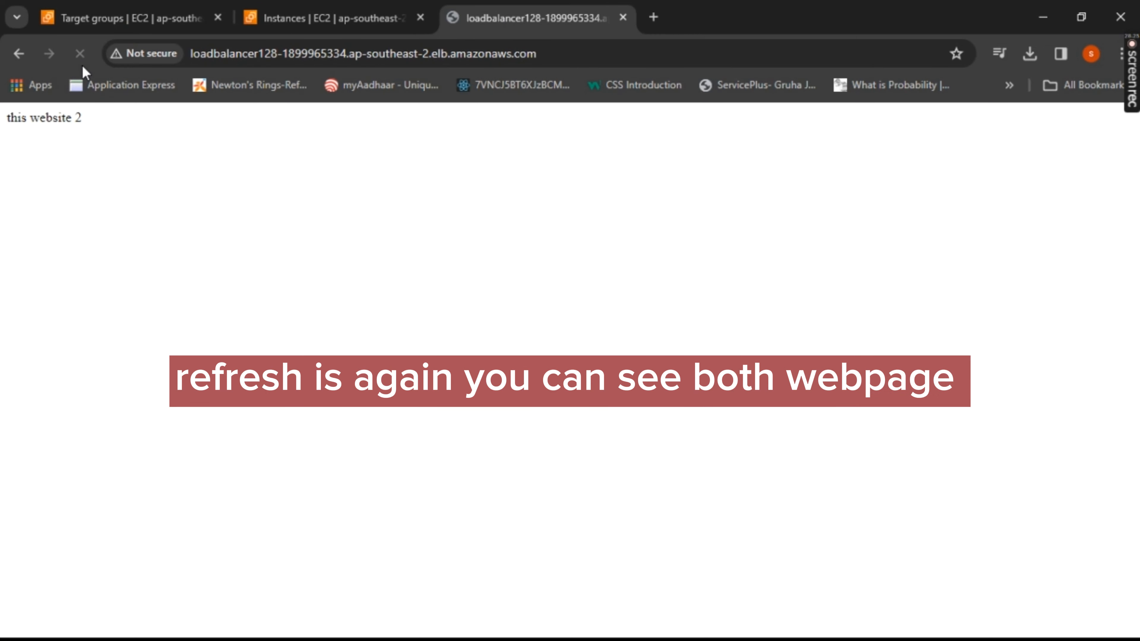
{"action": "left_click", "coordinate": [80, 54]}
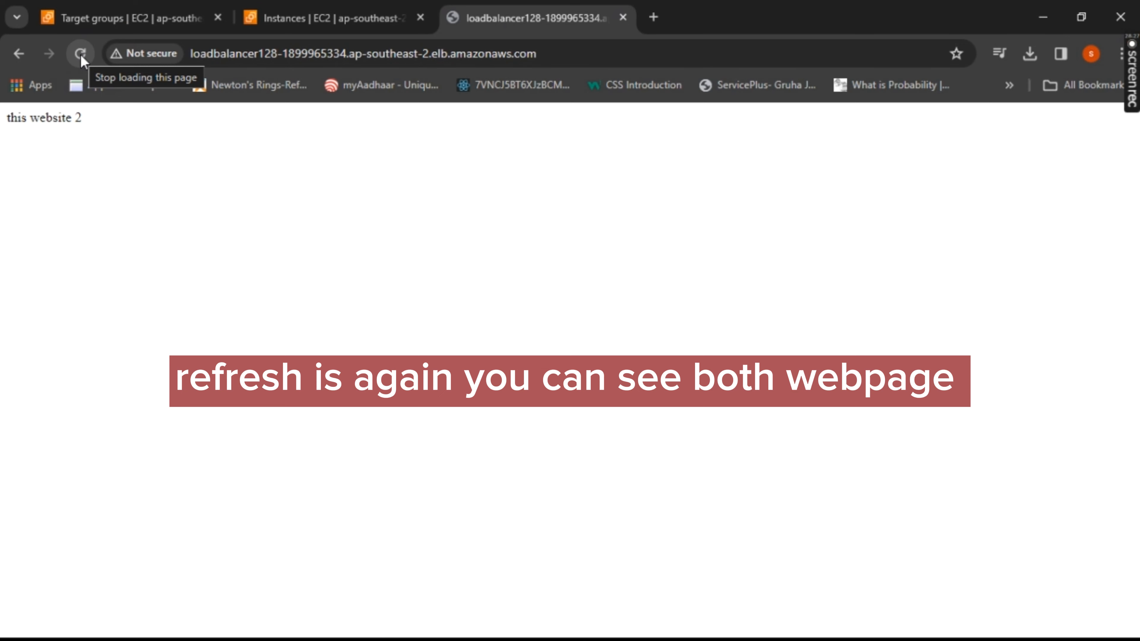
{"action": "left_click", "coordinate": [80, 54]}
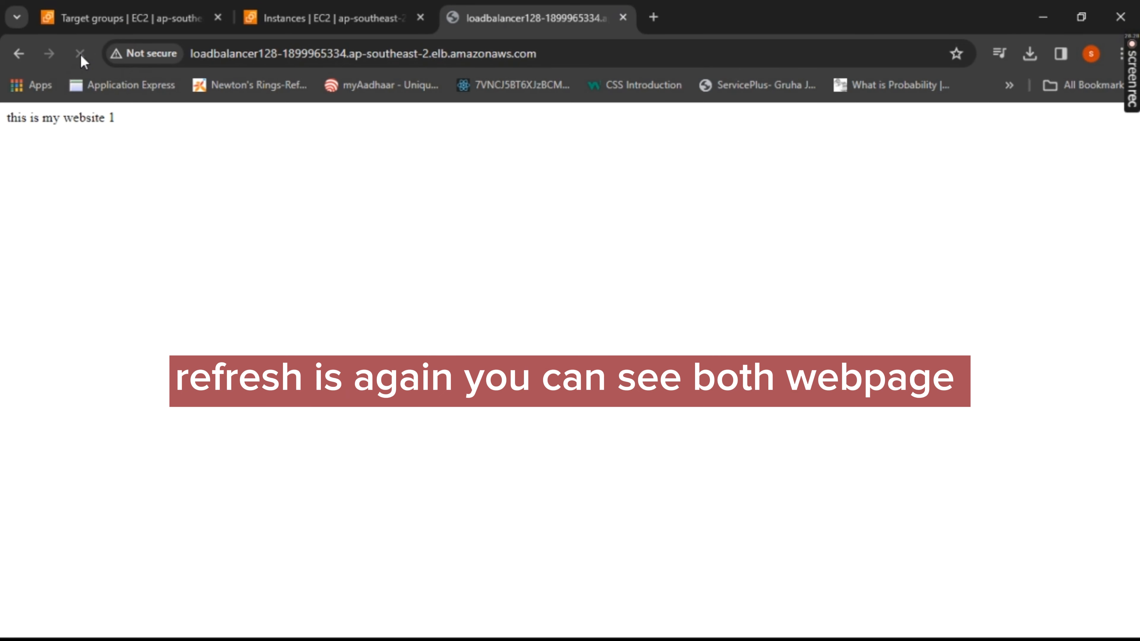
{"action": "left_click", "coordinate": [81, 54]}
{"action": "left_click", "coordinate": [80, 54]}
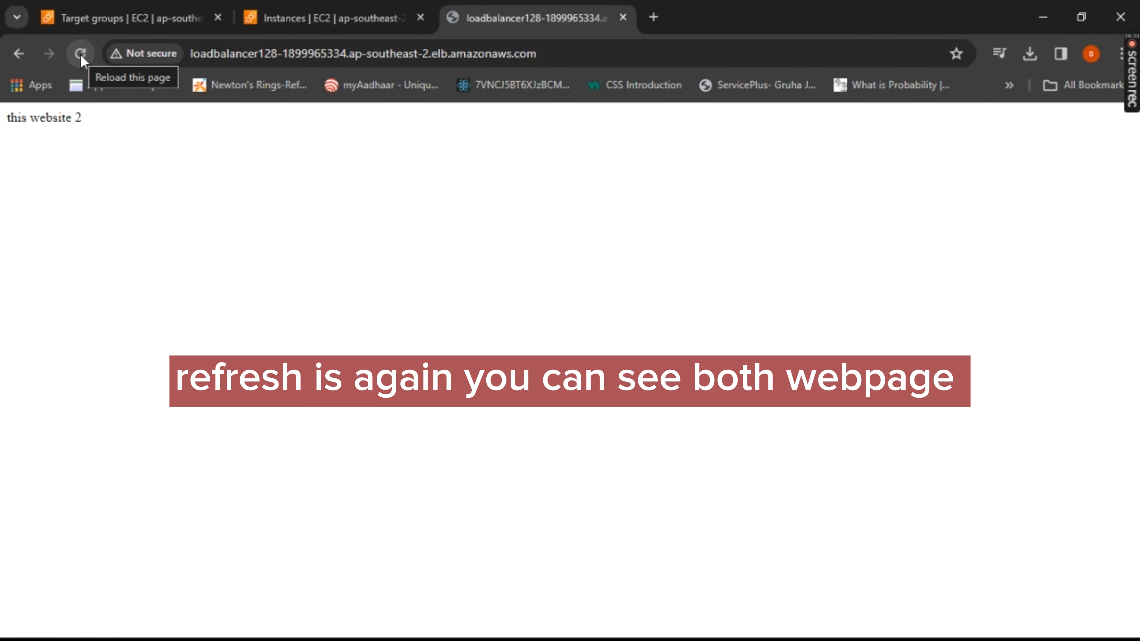
Return to the EC2 Instances tab, select the windows loadbalancer 1 instance and open its connection page
{"action": "left_click", "coordinate": [230, 24]}
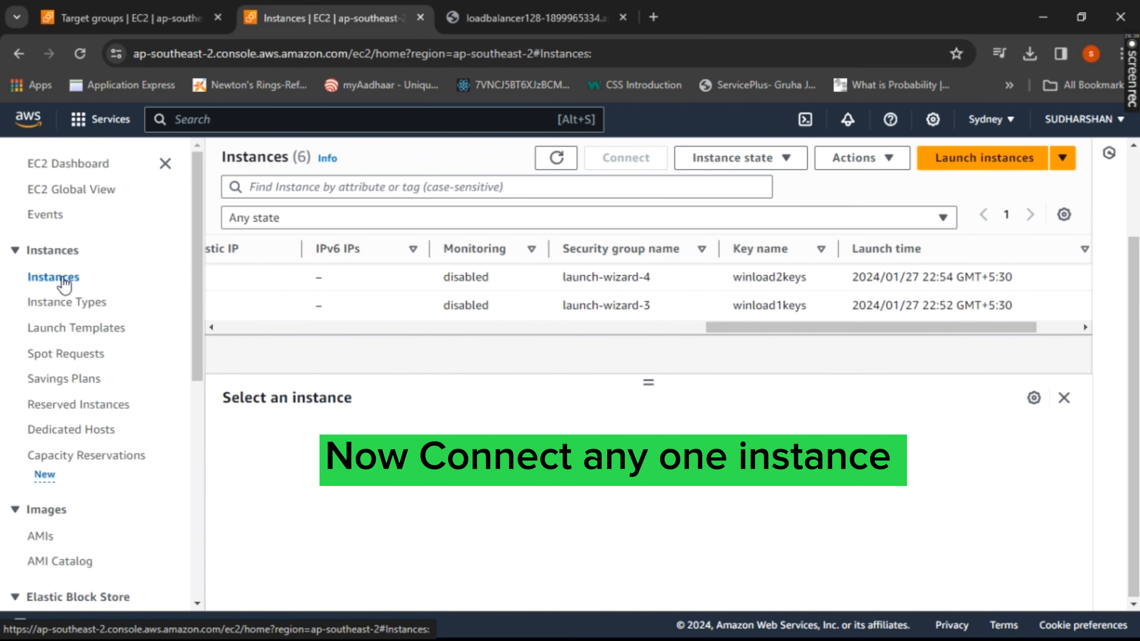
{"action": "left_click", "coordinate": [547, 328]}
{"action": "left_click", "coordinate": [269, 328]}
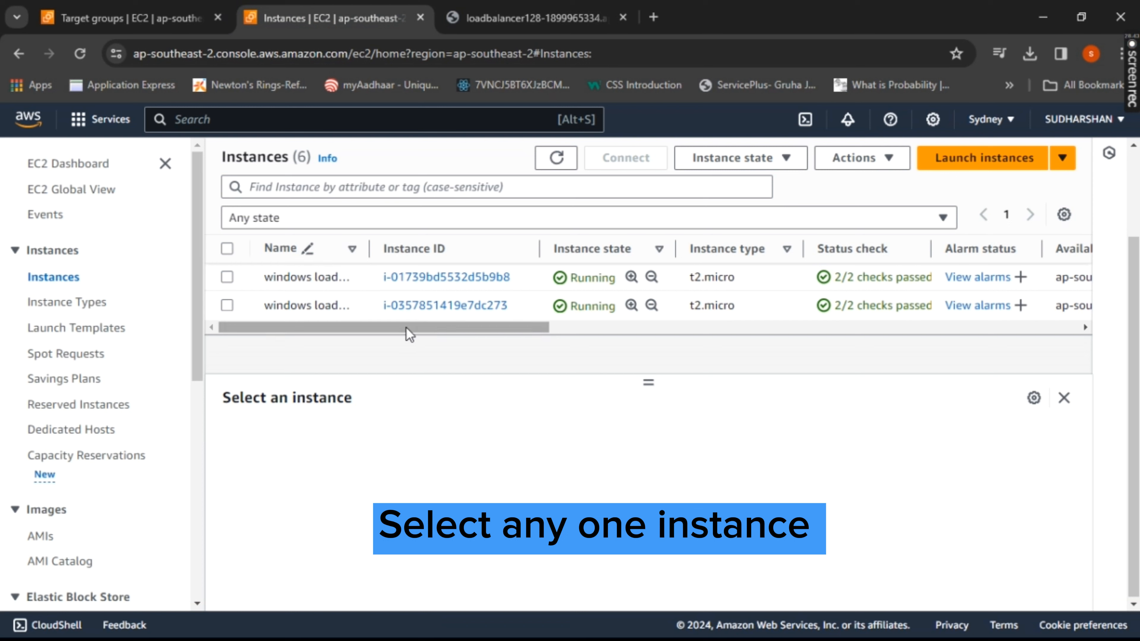
{"action": "left_click_drag", "start_coordinate": [784, 328], "coordinate": [321, 328]}
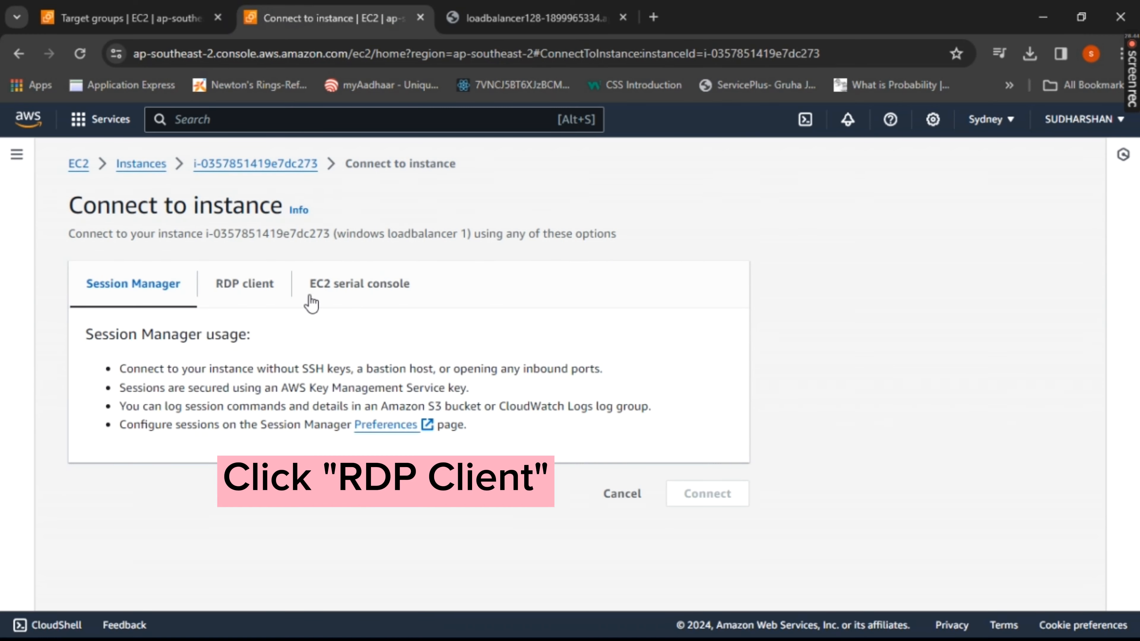
Download the remote desktop file for windows loadbalancer 1 from the RDP client options and open it
{"action": "left_click", "coordinate": [262, 286]}
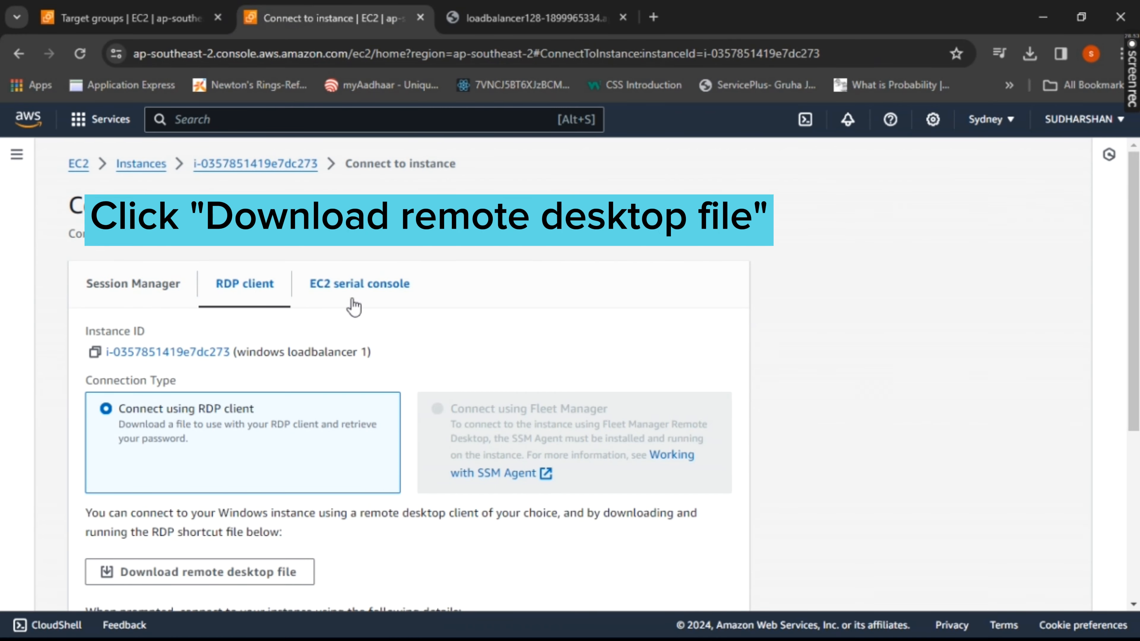
{"action": "scroll", "coordinate": [346, 315], "scroll_direction": "down", "scroll_amount": 3}
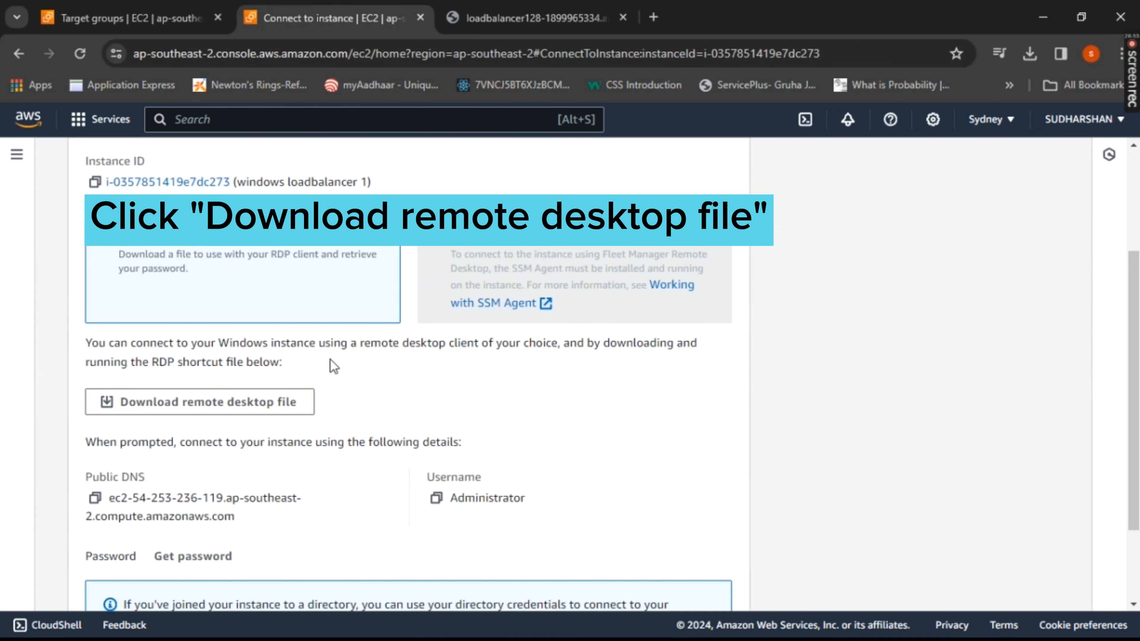
{"action": "left_click", "coordinate": [270, 402]}
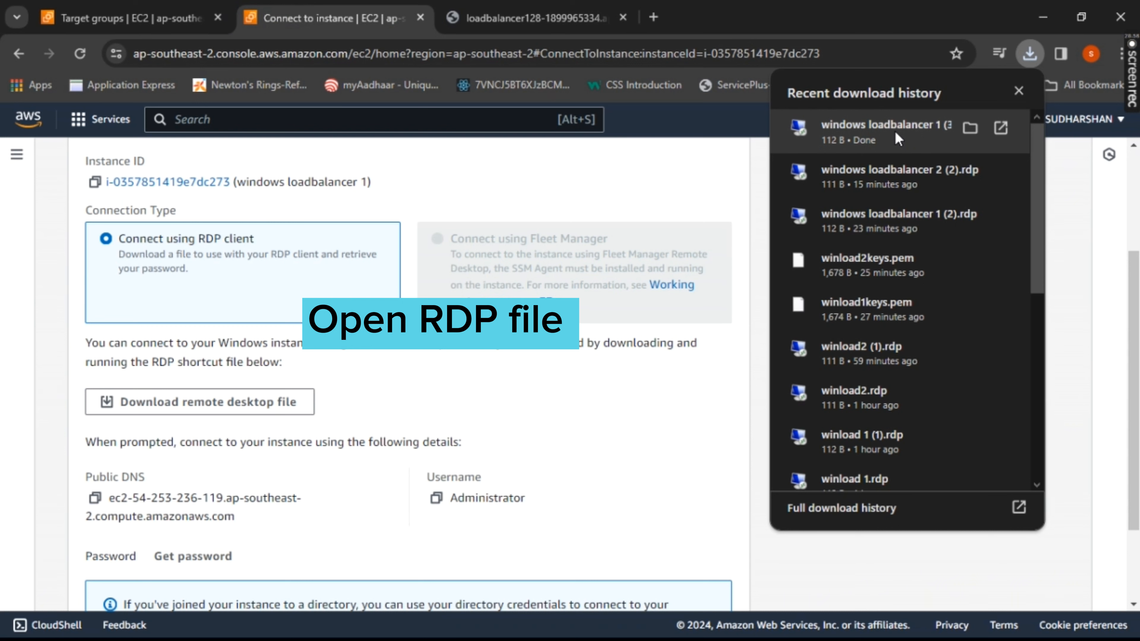
{"action": "left_click", "coordinate": [895, 132]}
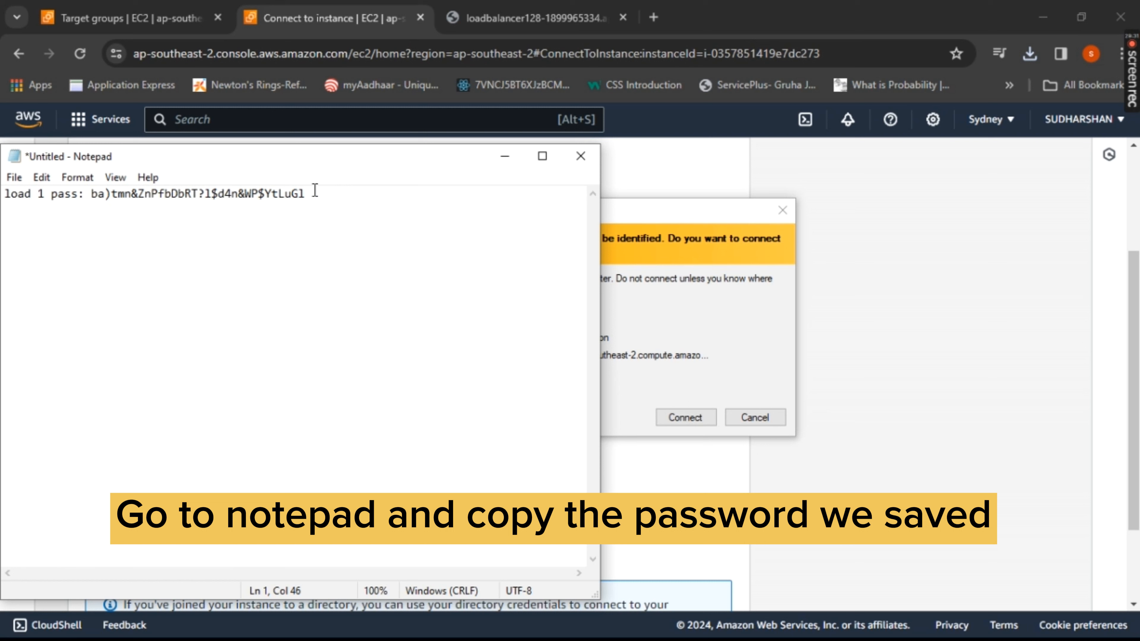
Copy the saved load 1 password from Notepad, connect to the remote computer despite the unknown publisher, and minimize Notepad
{"action": "left_click_drag", "start_coordinate": [314, 194], "coordinate": [96, 192]}
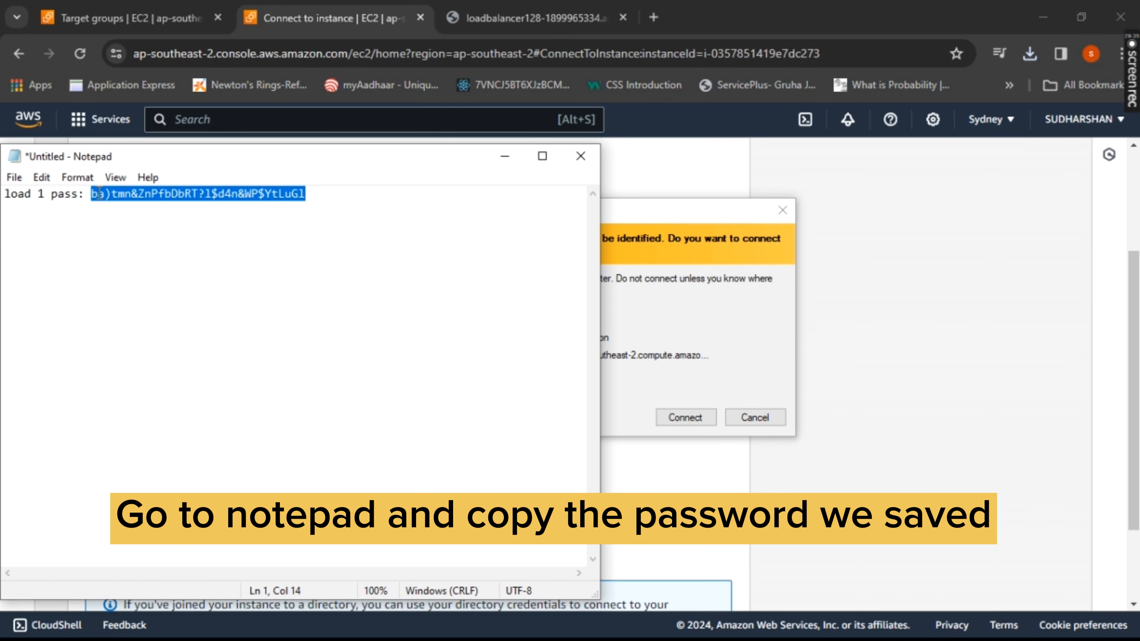
{"action": "left_click", "coordinate": [700, 285]}
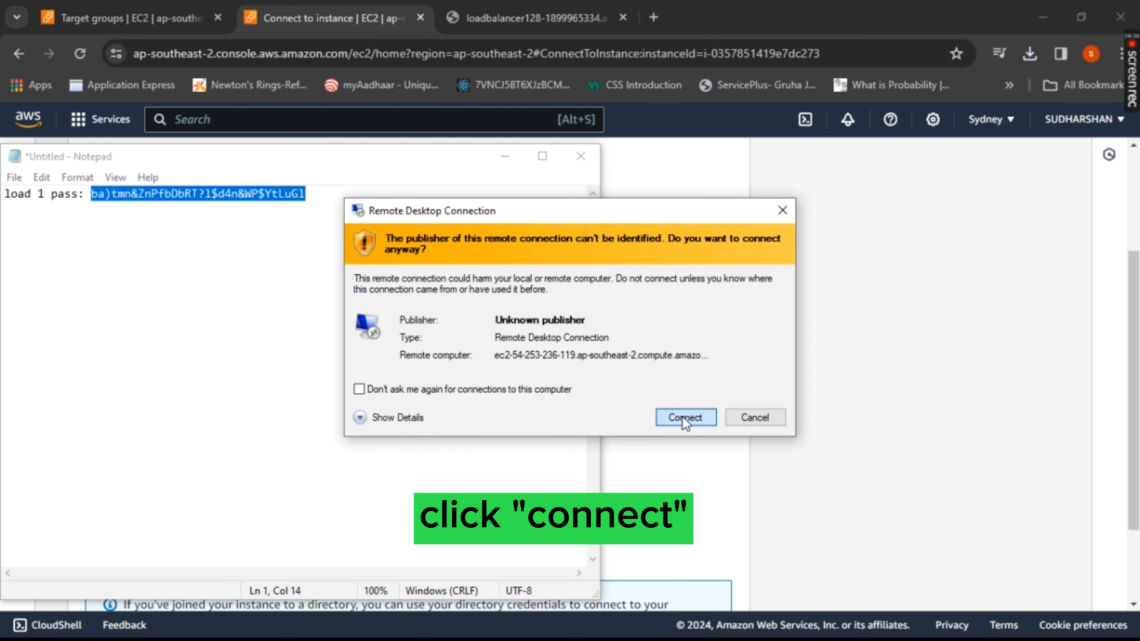
{"action": "left_click", "coordinate": [683, 418]}
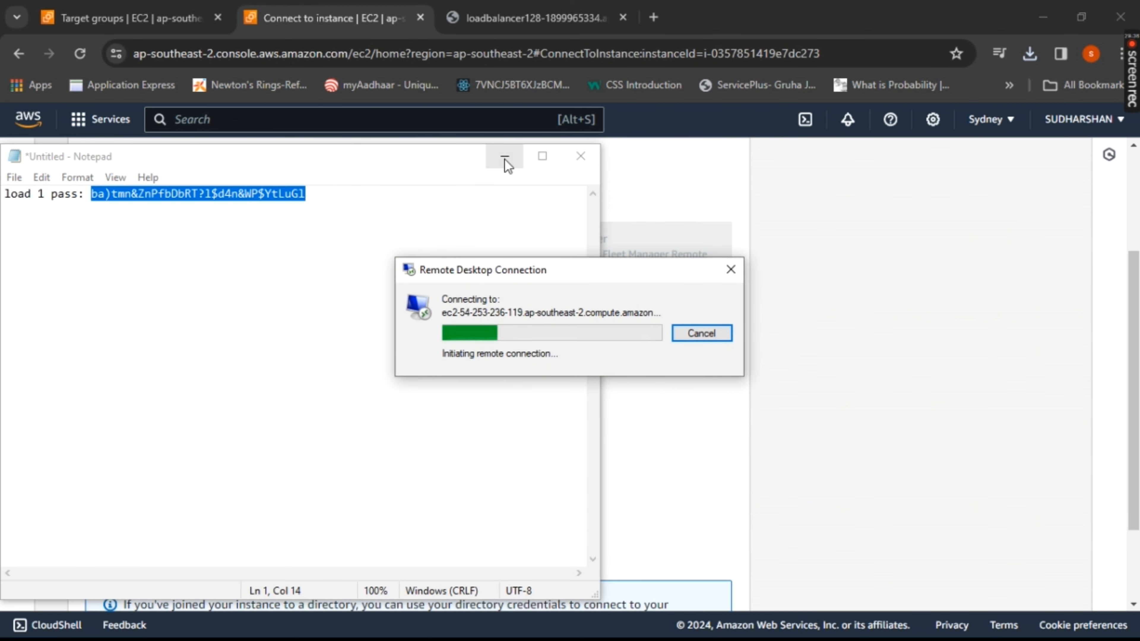
{"action": "left_click", "coordinate": [504, 159]}
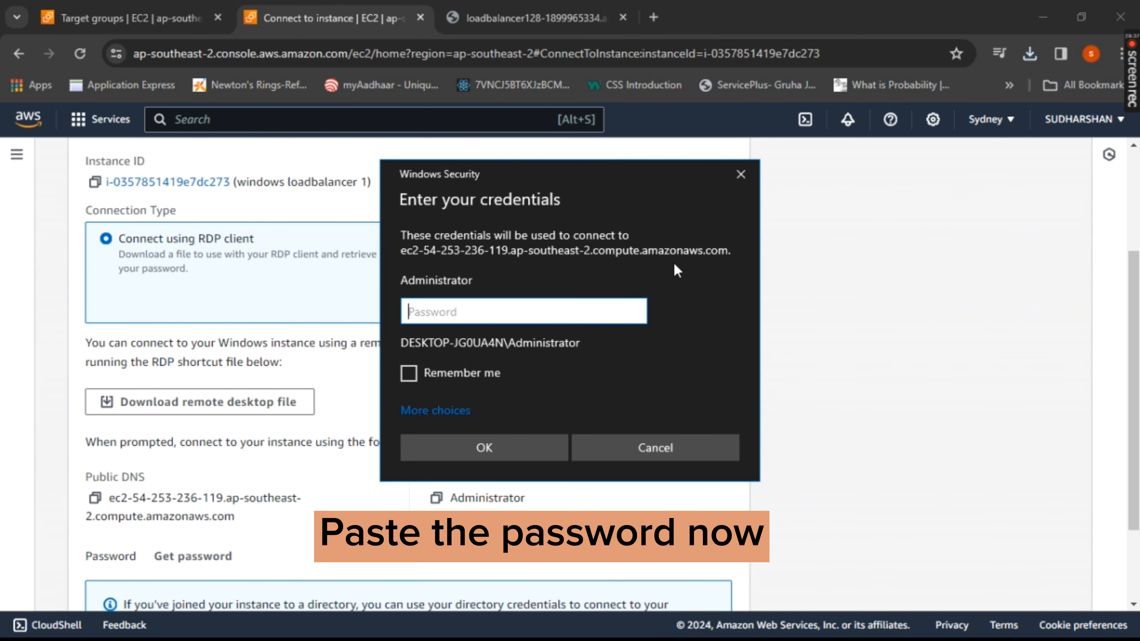
Paste the Administrator password into the credentials prompt and accept the remote computer's unverified certificate
{"action": "key", "text": "ctrl+v"}
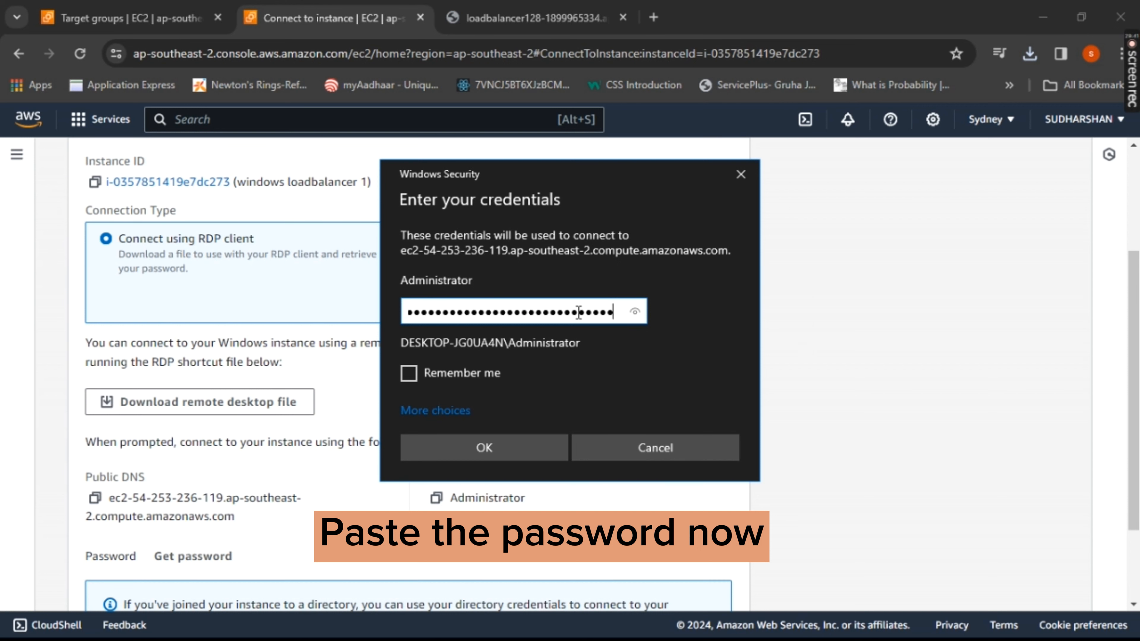
{"action": "left_click", "coordinate": [528, 445]}
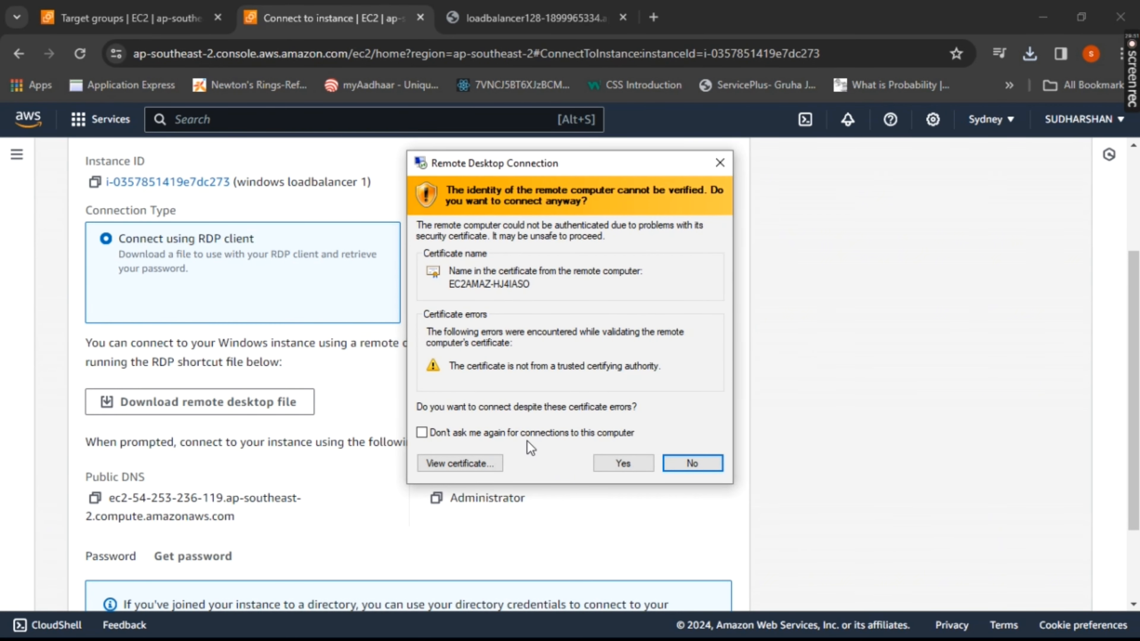
{"action": "left_click", "coordinate": [621, 462]}
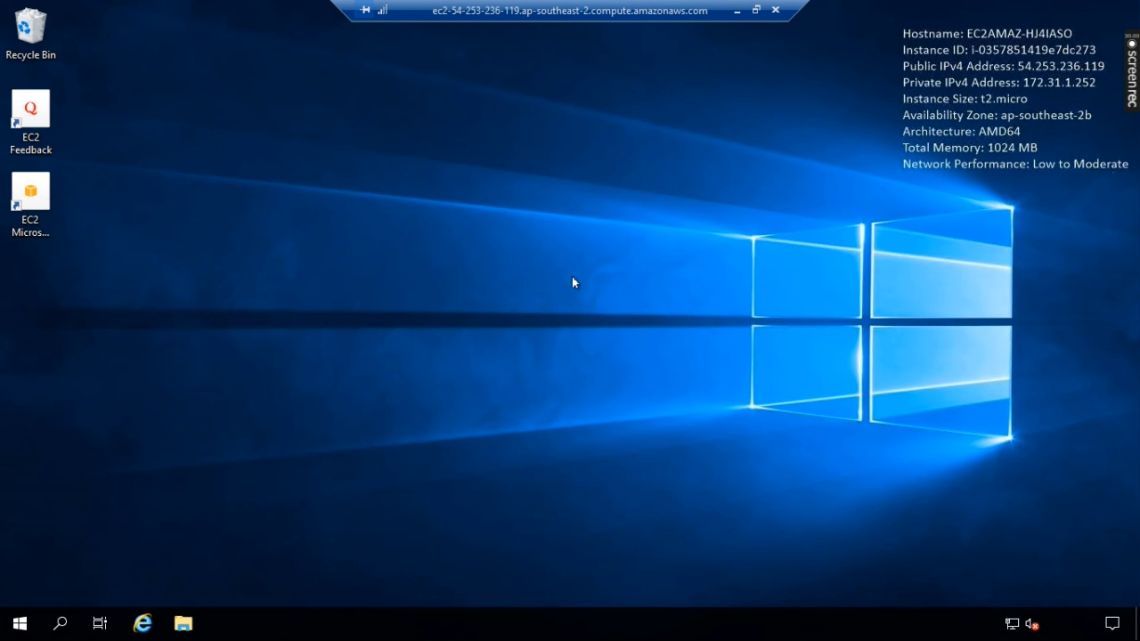
Create a text document on the remote desktop containing "a.bat", save it there as a.bat and close Notepad
{"action": "right_click", "coordinate": [402, 337]}
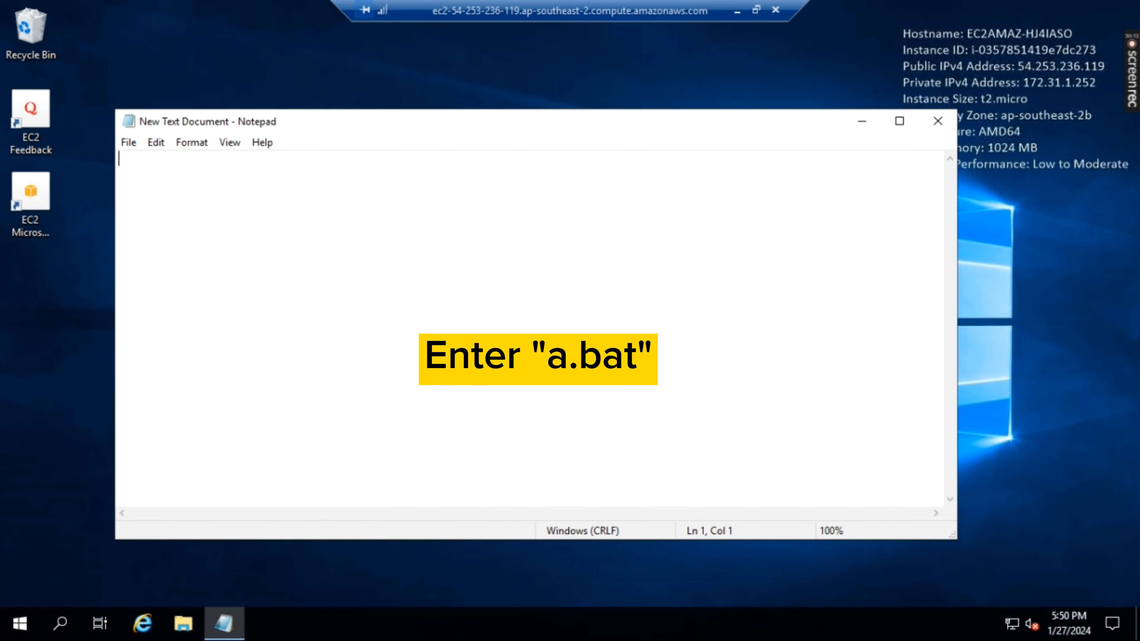
{"action": "type", "text": "a.bat"}
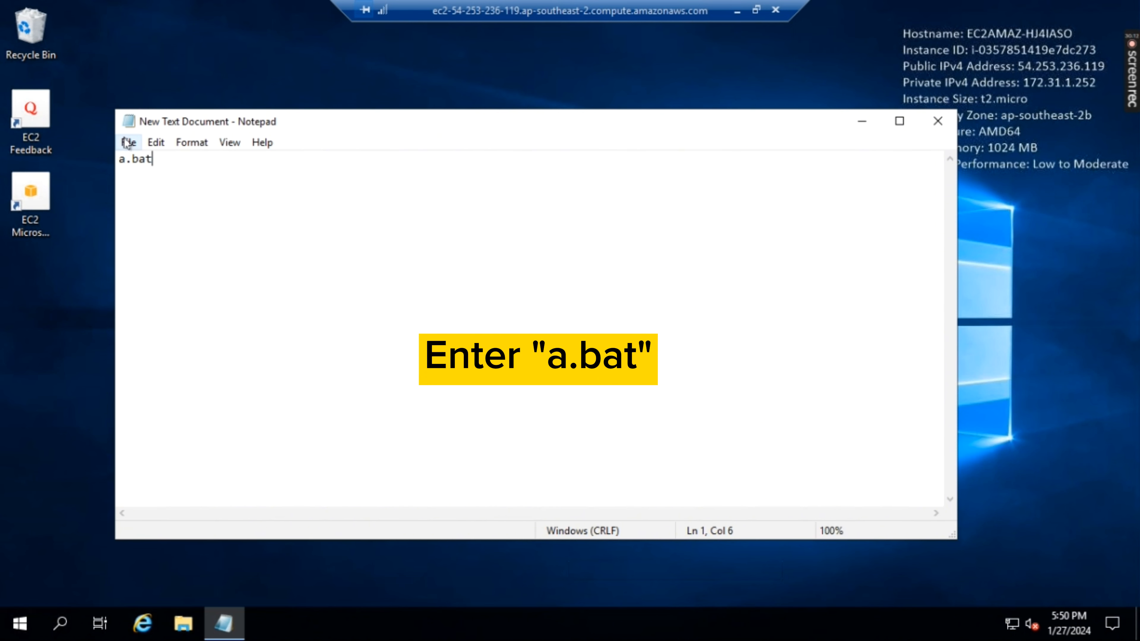
{"action": "left_click", "coordinate": [128, 143]}
{"action": "mouse_move", "coordinate": [156, 142]}
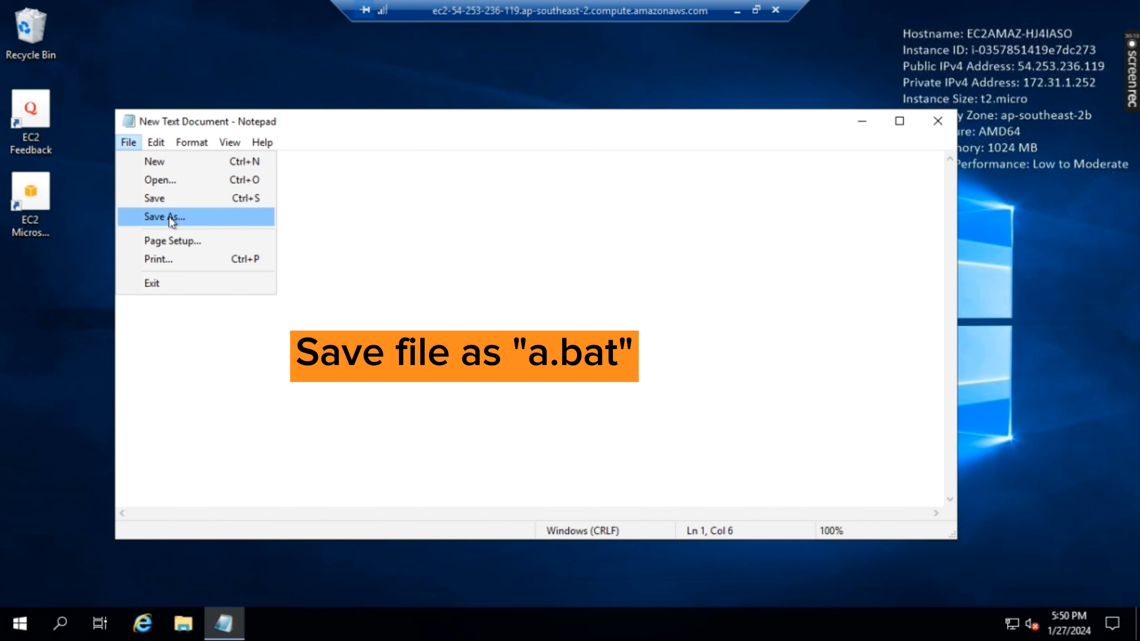
{"action": "left_click", "coordinate": [172, 217]}
{"action": "type", "text": "a"}
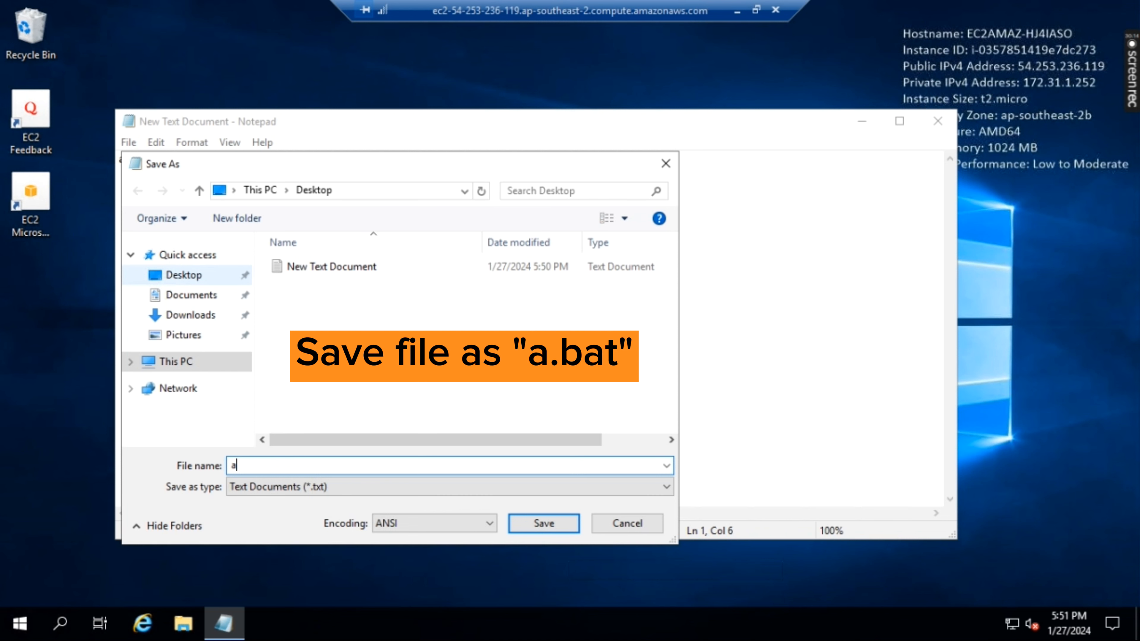
{"action": "type", "text": ".bat"}
{"action": "left_click", "coordinate": [538, 524]}
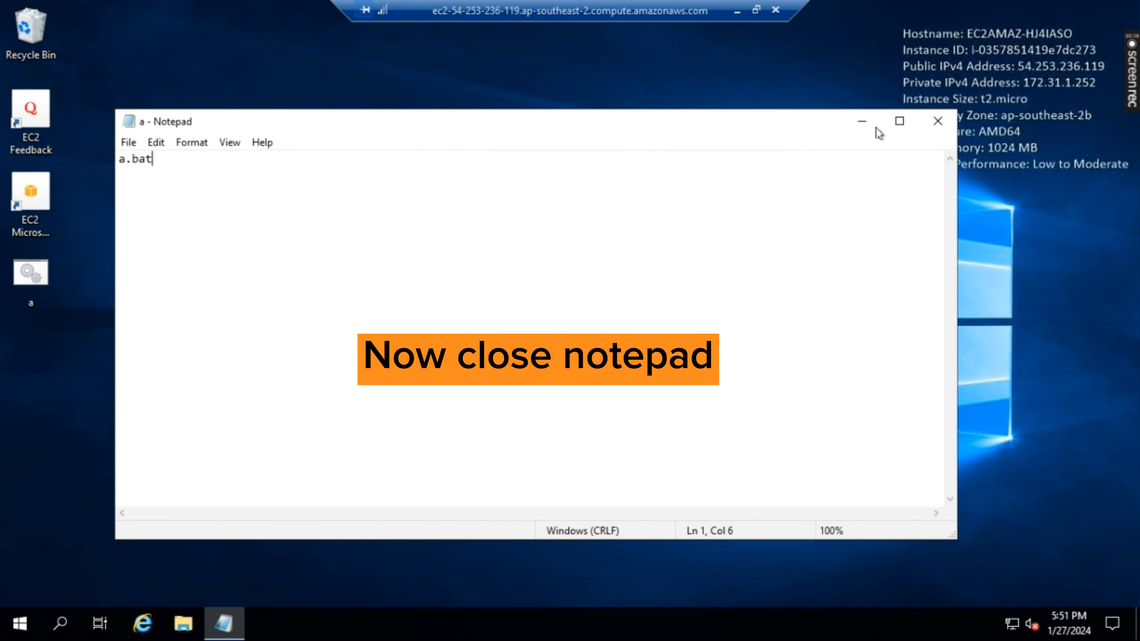
{"action": "left_click", "coordinate": [938, 120]}
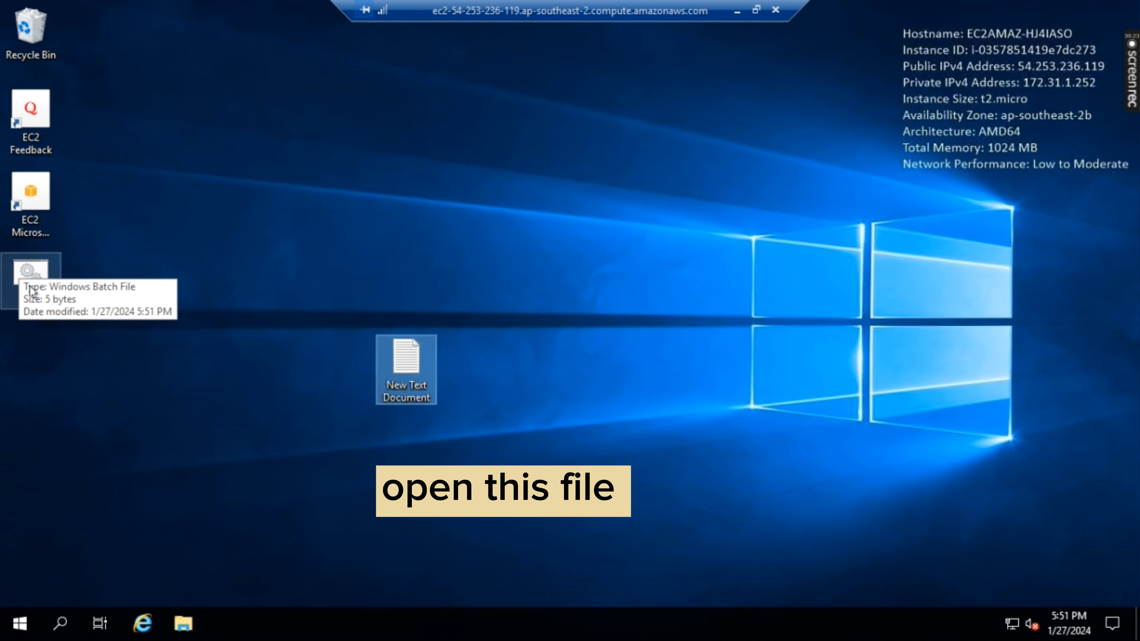
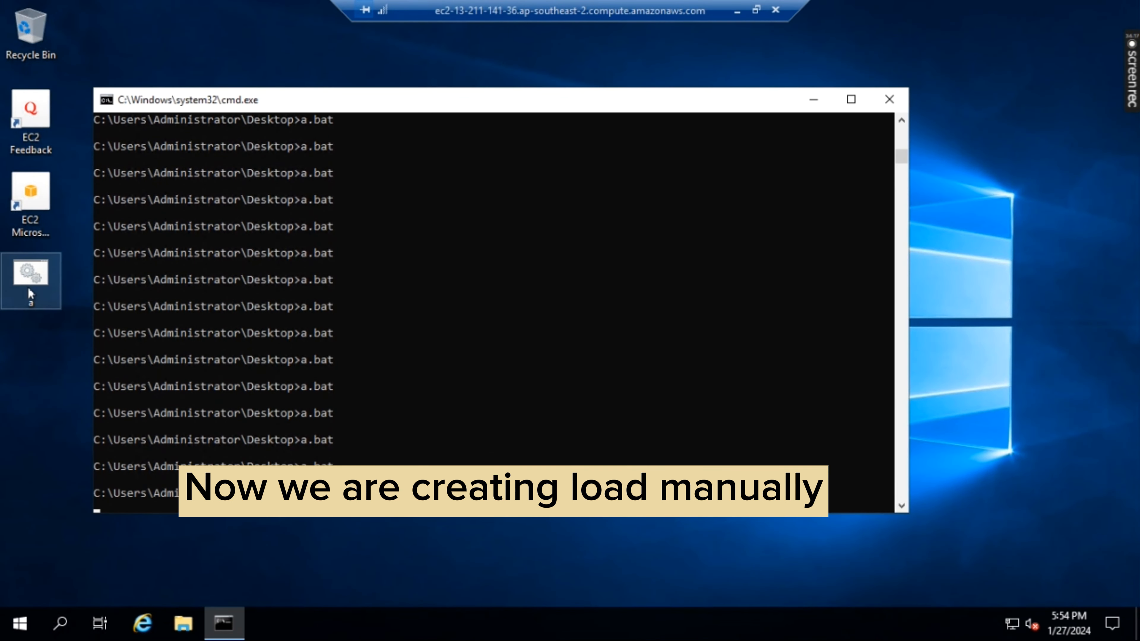
Run the a.bat batch file from the remote desktop to generate load on the instance
{"action": "double_click", "coordinate": [29, 288]}
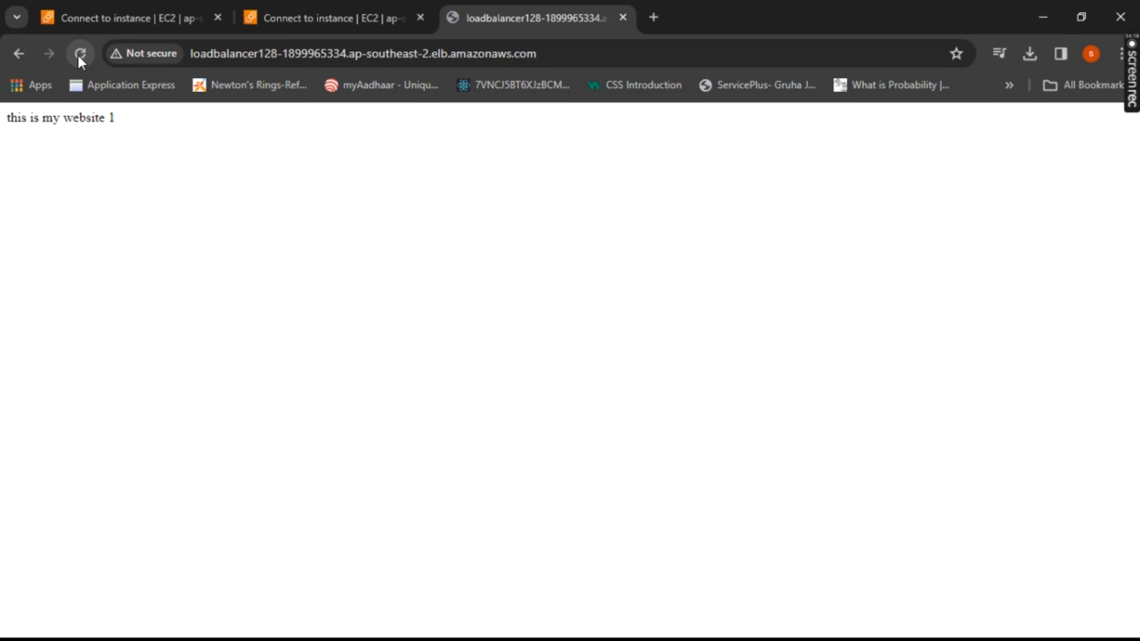
Switch to the load balancer's DNS page in the browser and reload it repeatedly to check both websites under load
{"action": "left_click", "coordinate": [78, 55]}
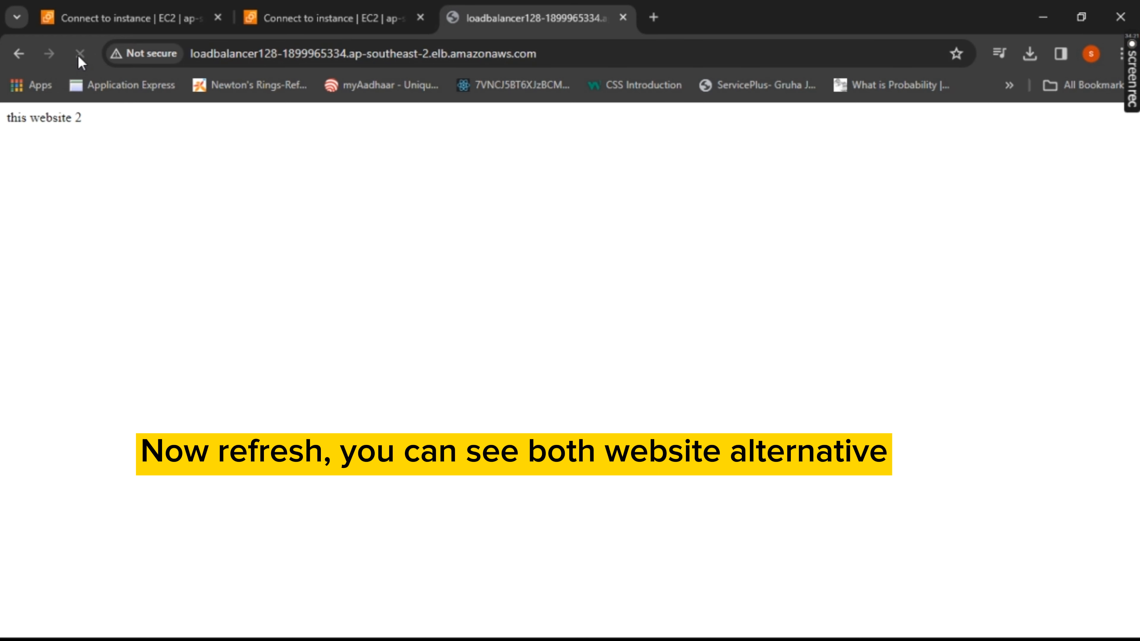
{"action": "left_click", "coordinate": [79, 55]}
{"action": "left_click", "coordinate": [84, 50]}
{"action": "left_click", "coordinate": [84, 52]}
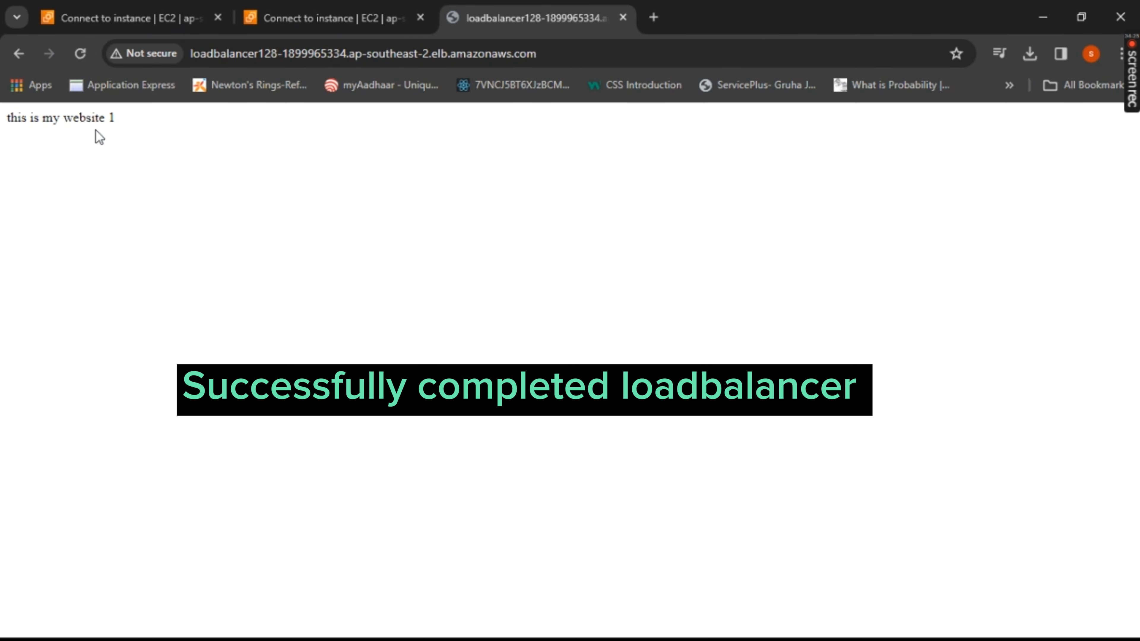
{"action": "left_click", "coordinate": [85, 52]}
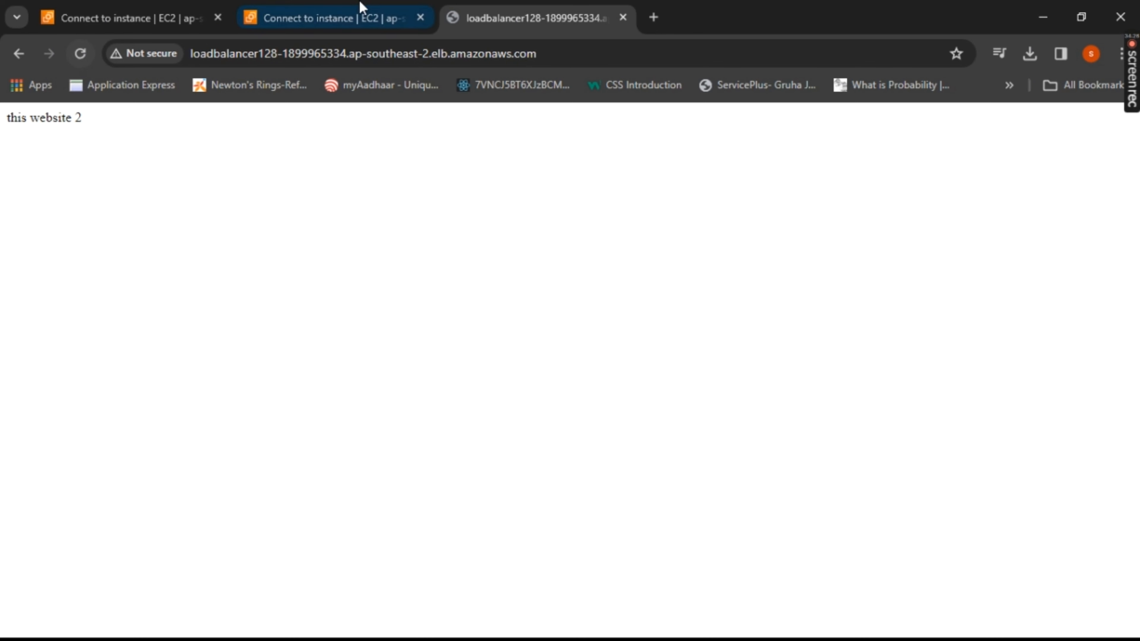